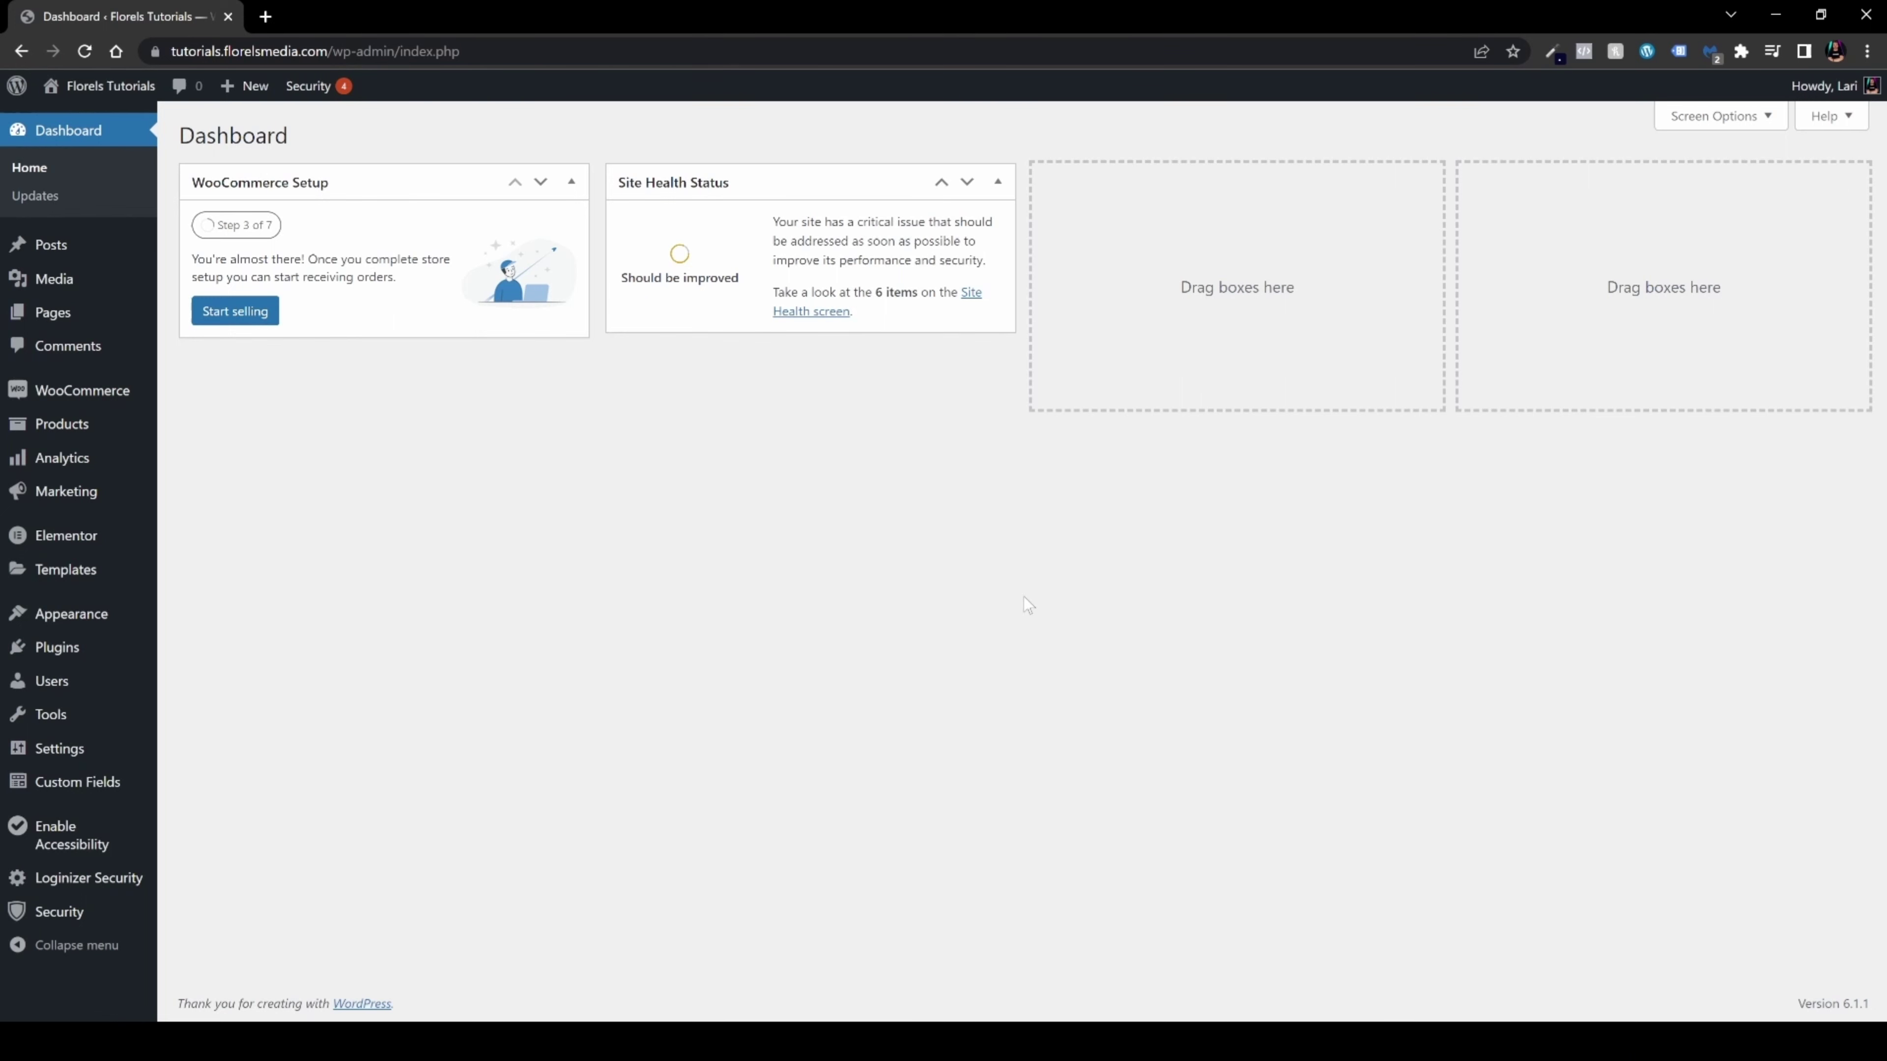
Open the Product Page Checkout page in Elementor from the admin Pages list
click(82, 313)
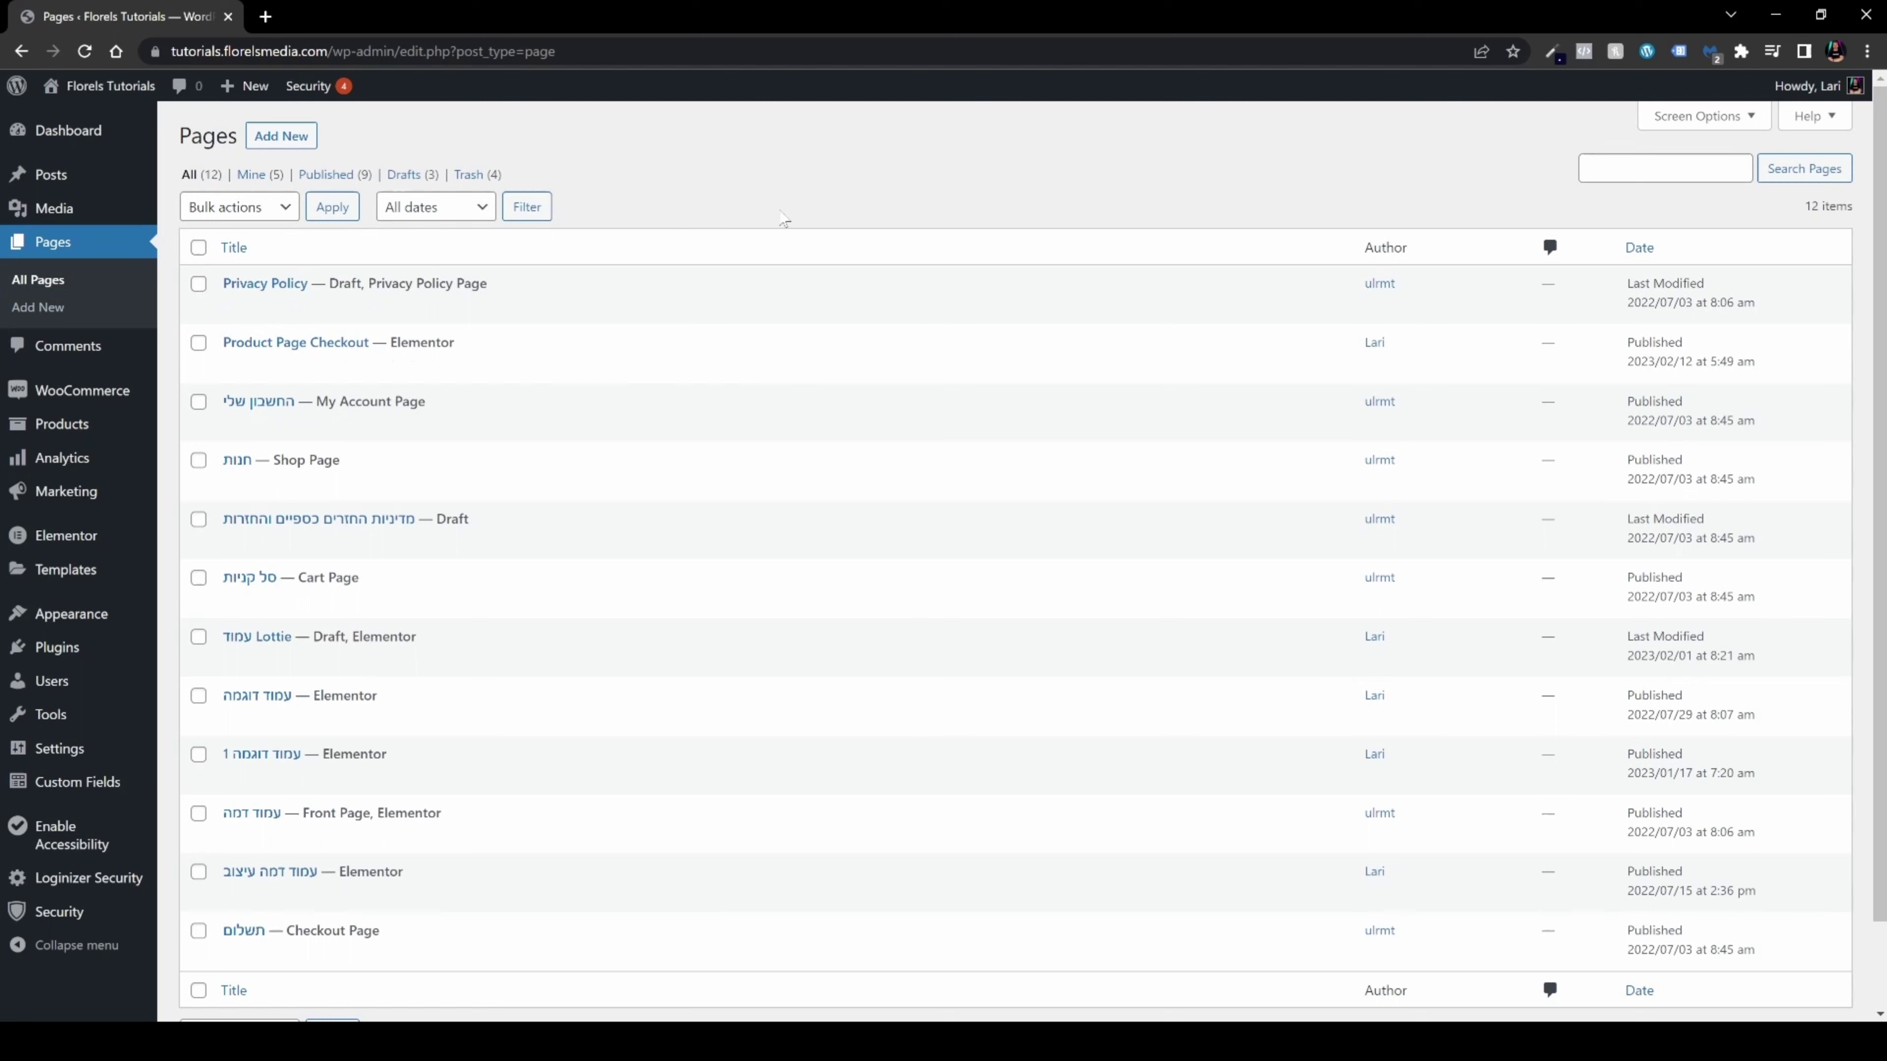
click(439, 370)
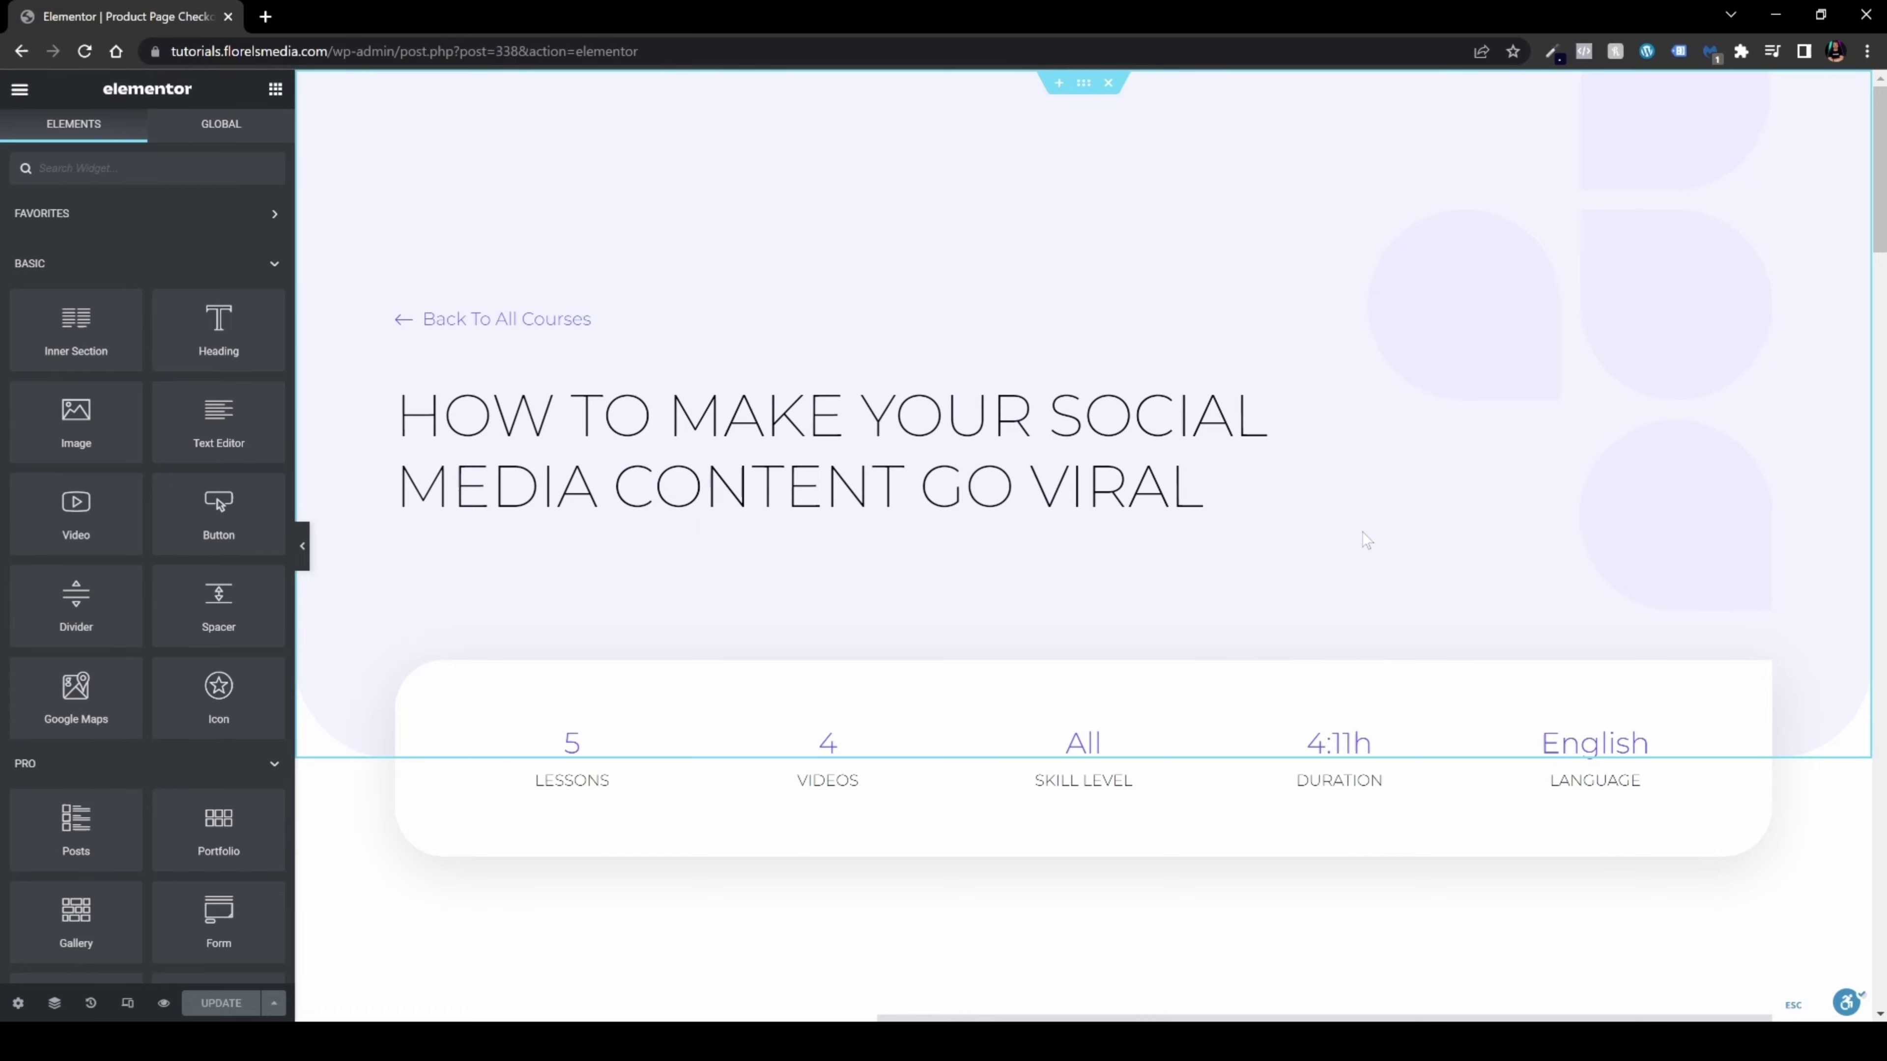
Scroll to 'Are you ready to start?' and open the GET STARTED button's Link field
scroll(1602, 572, down, 15)
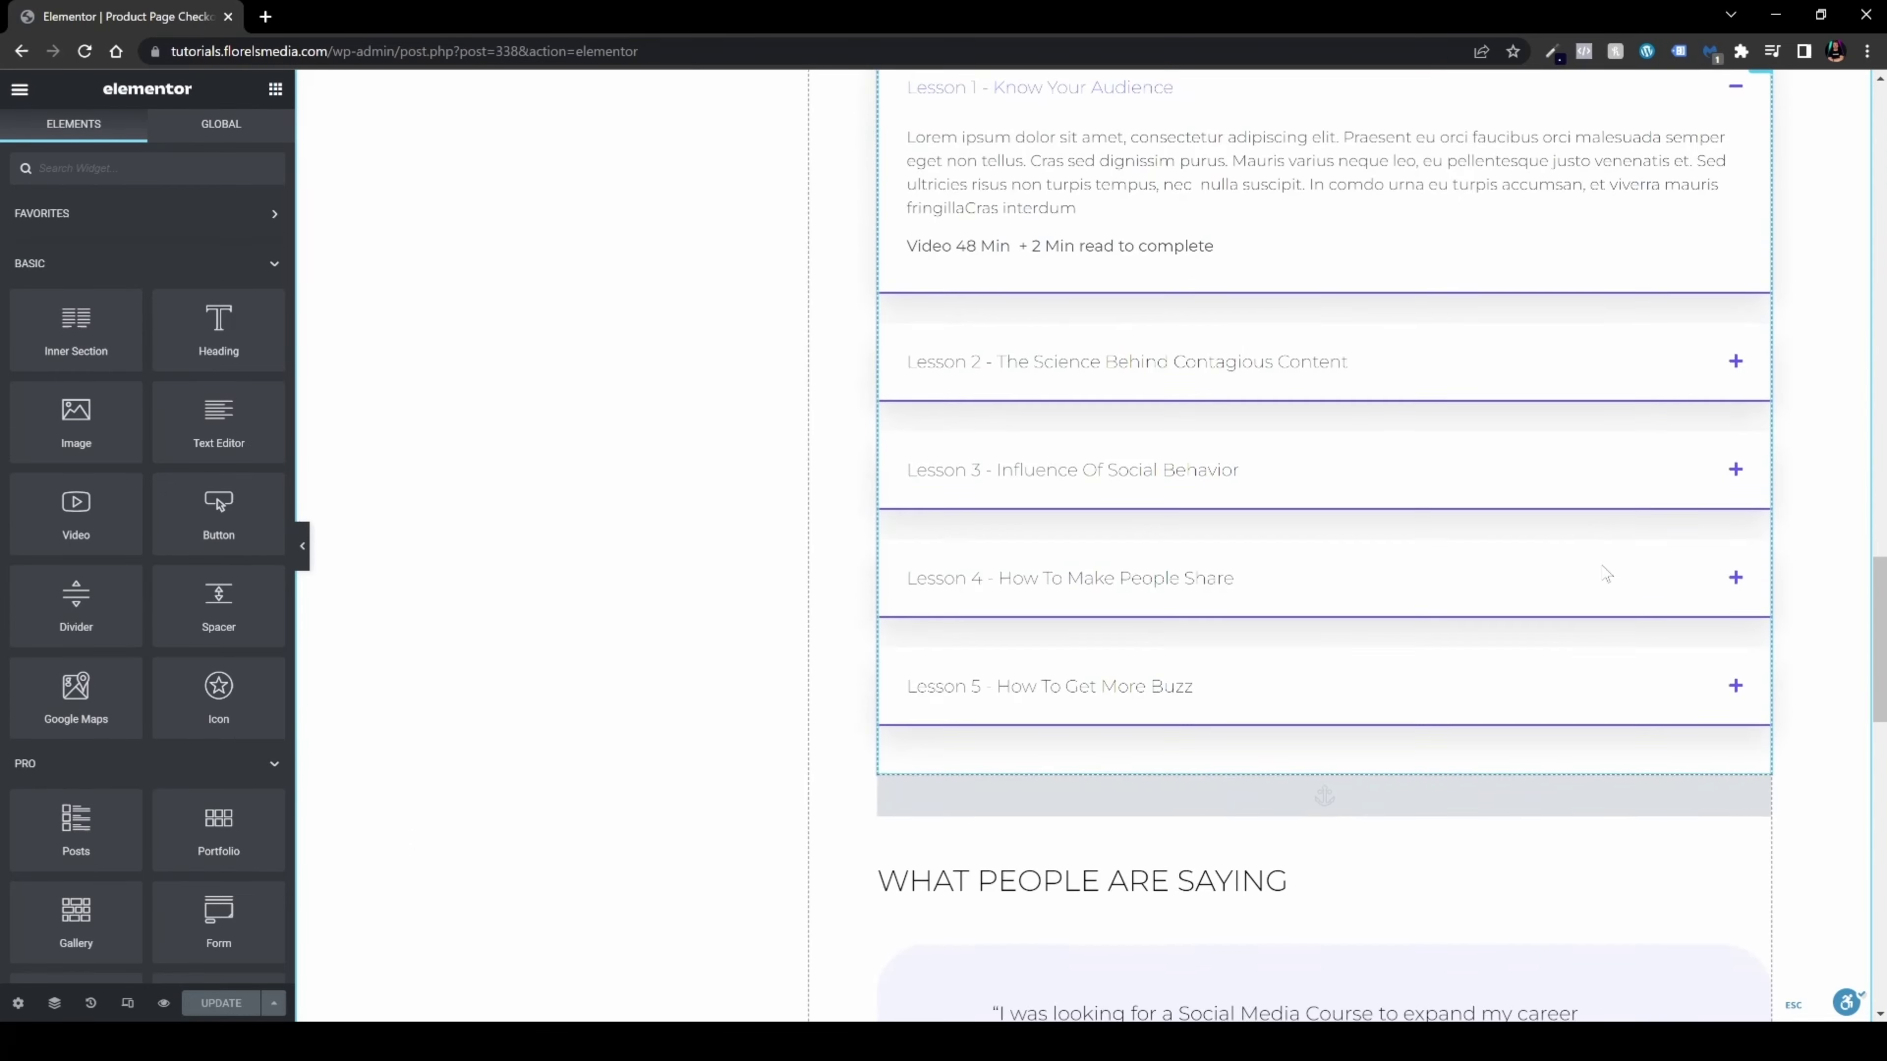
scroll(1597, 572, up, 15)
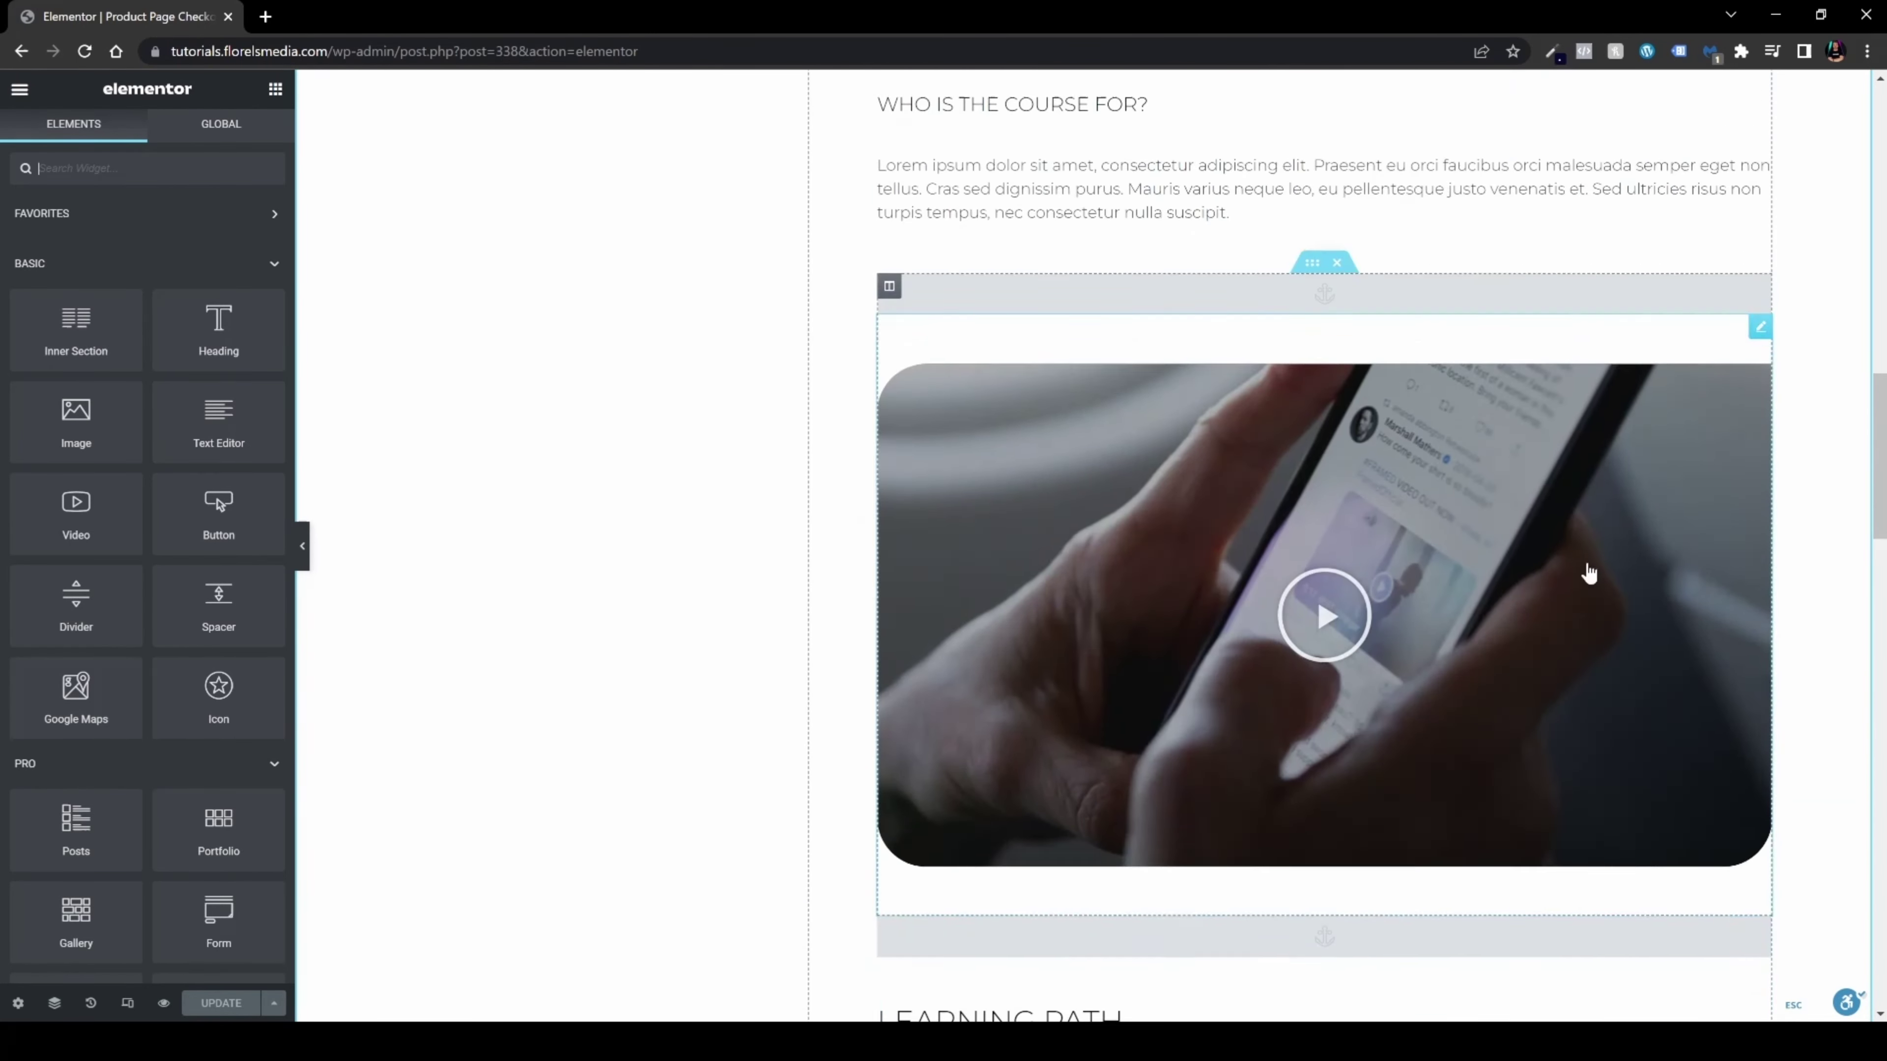
scroll(1588, 571, up, 10)
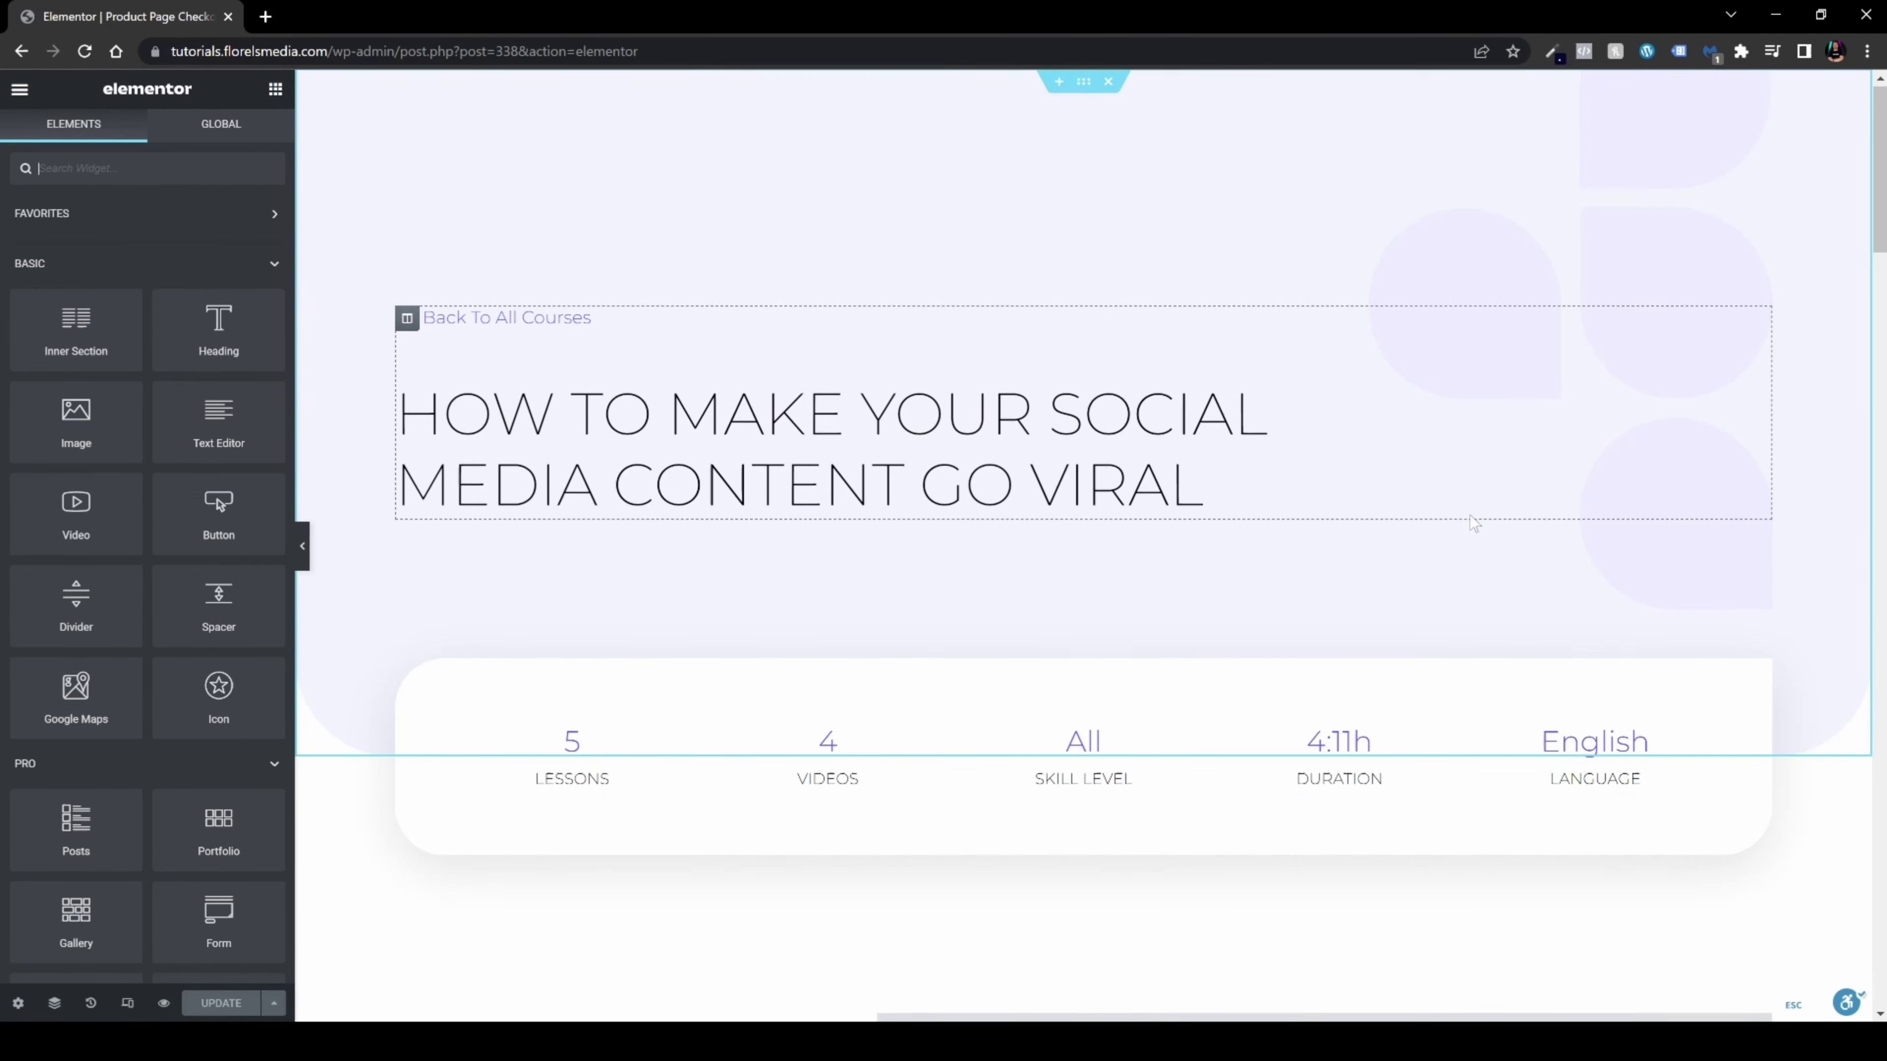
scroll(1115, 513, down, 1)
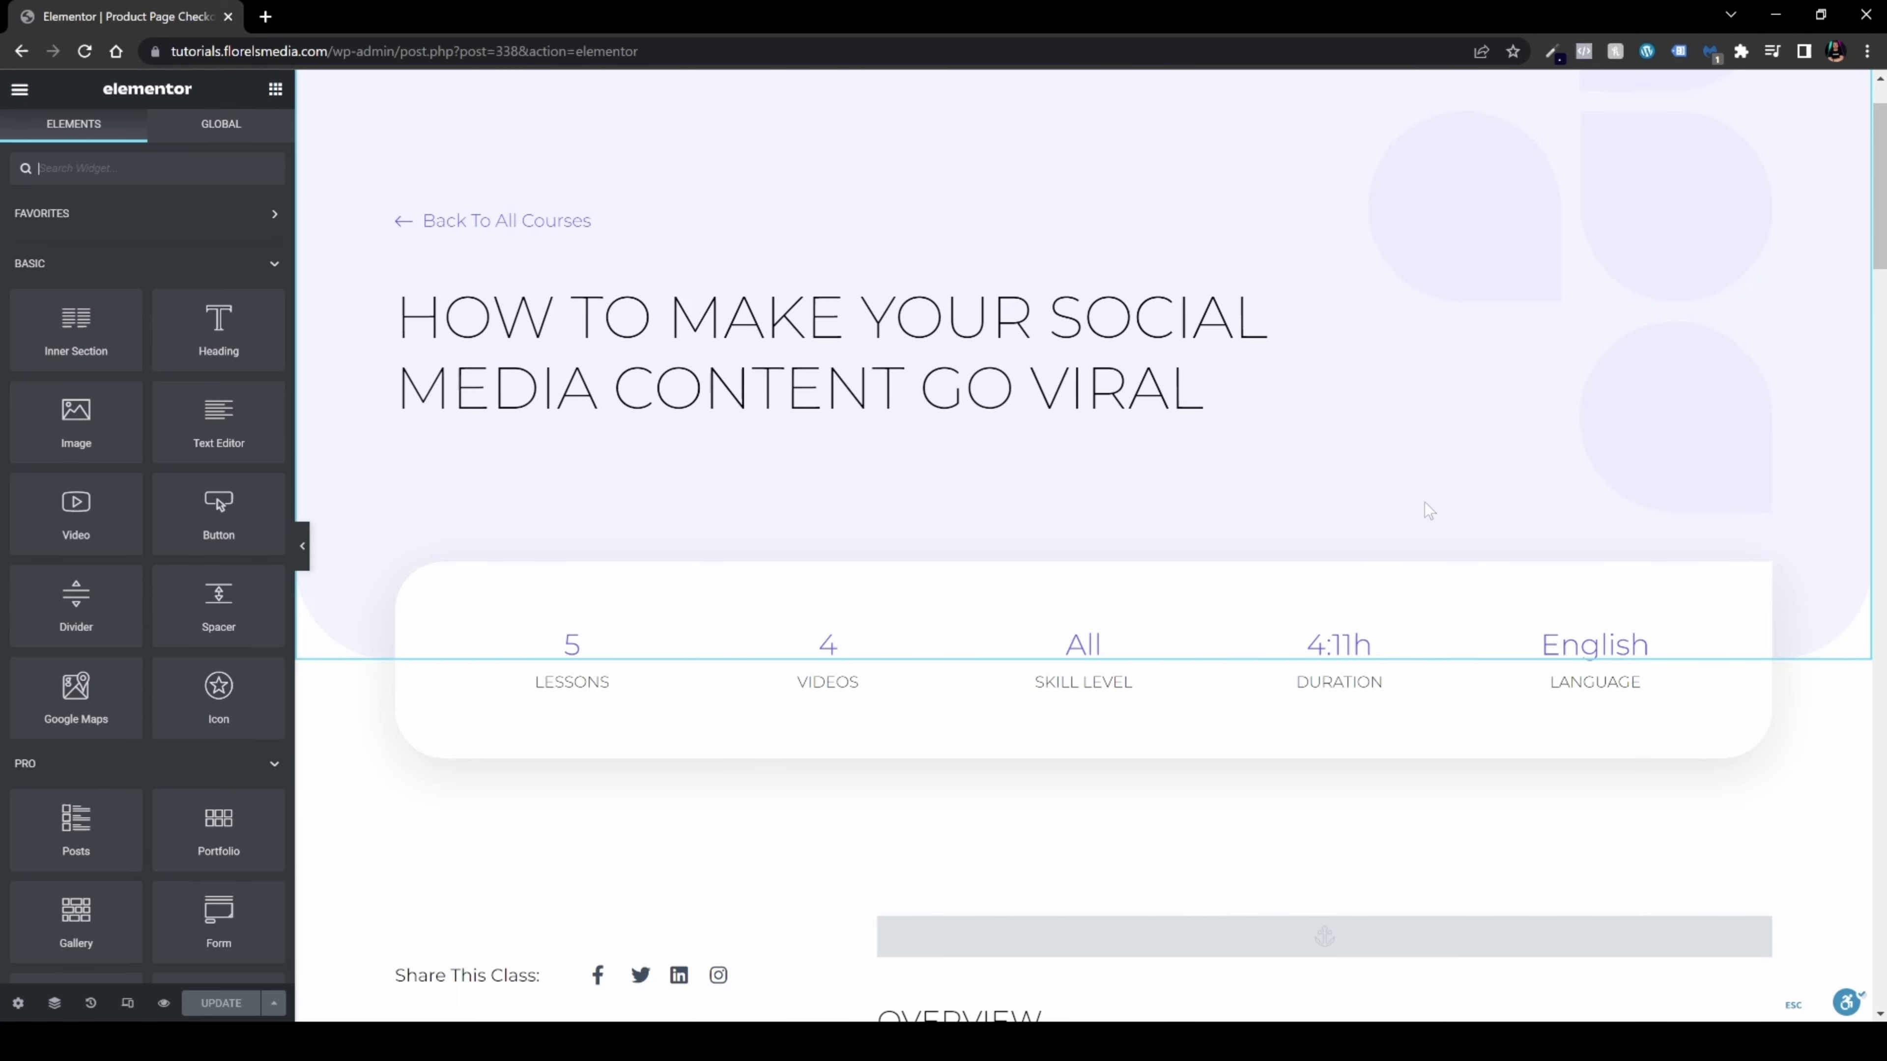
scroll(1560, 516, down, 15)
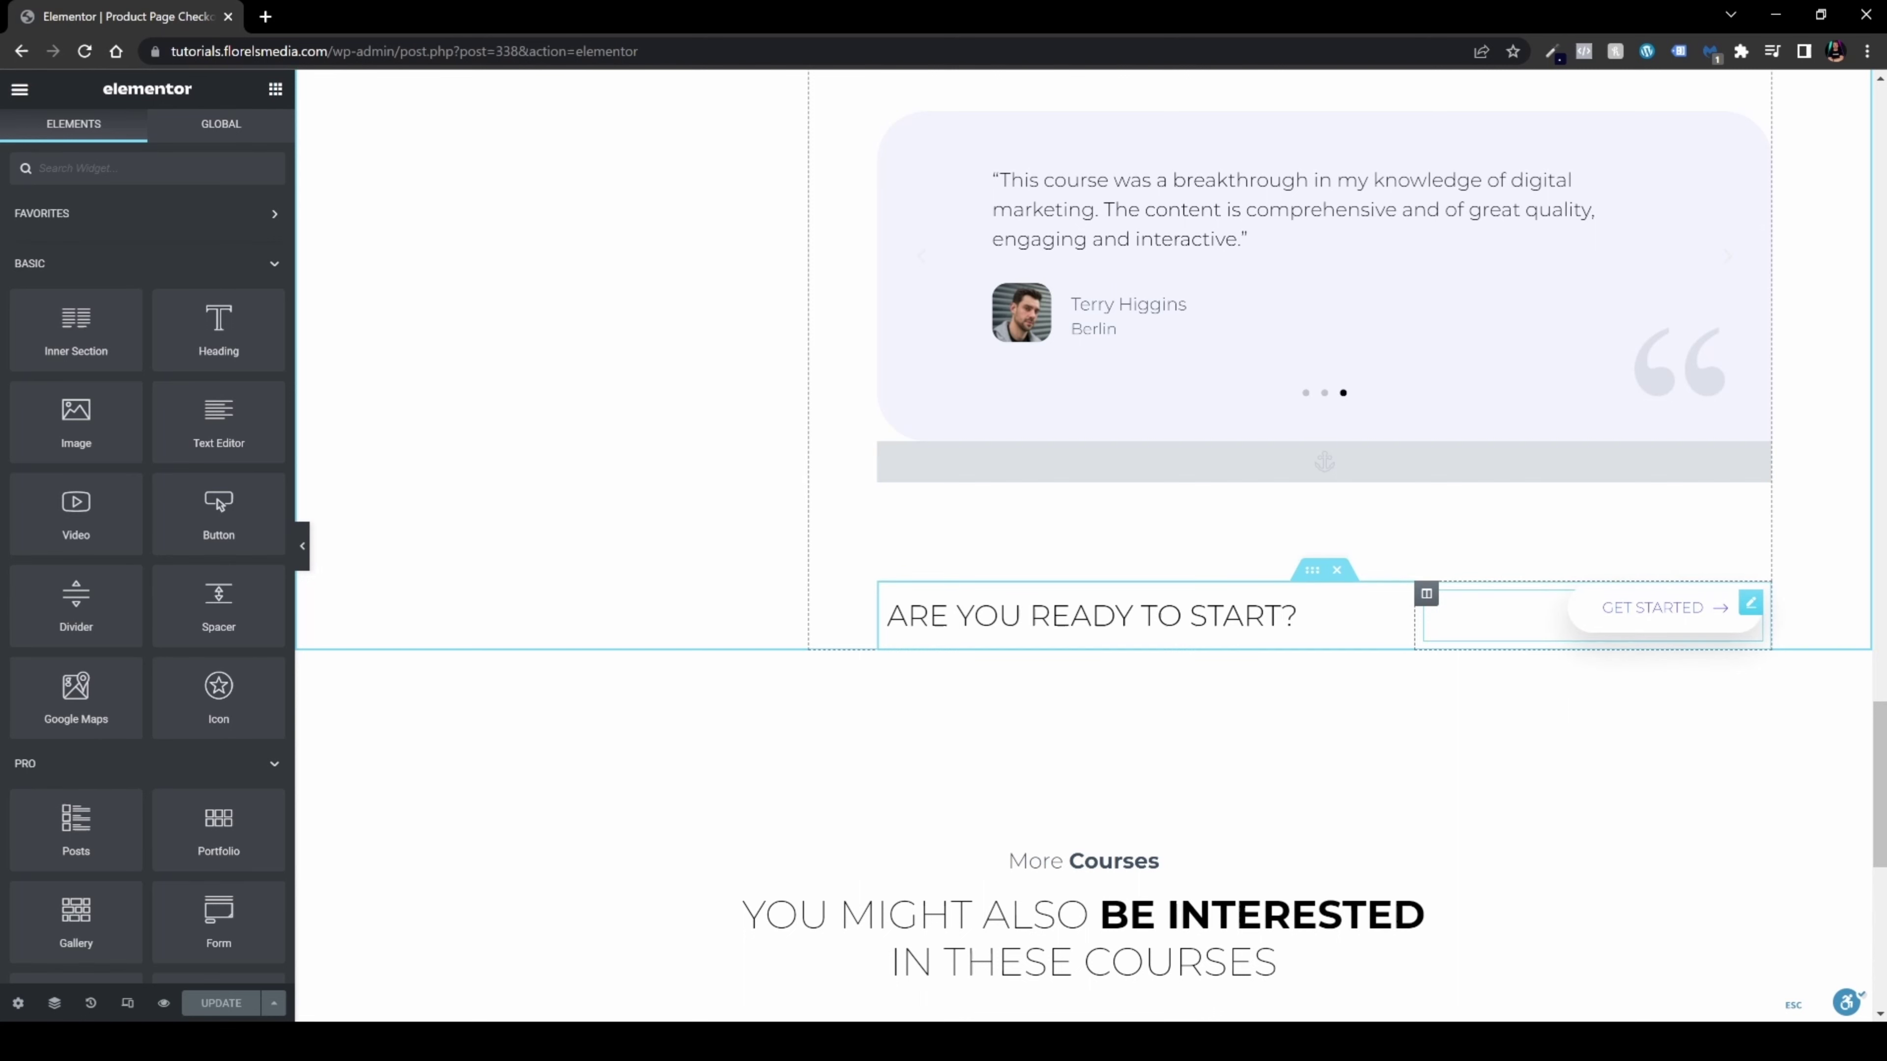
click(1751, 605)
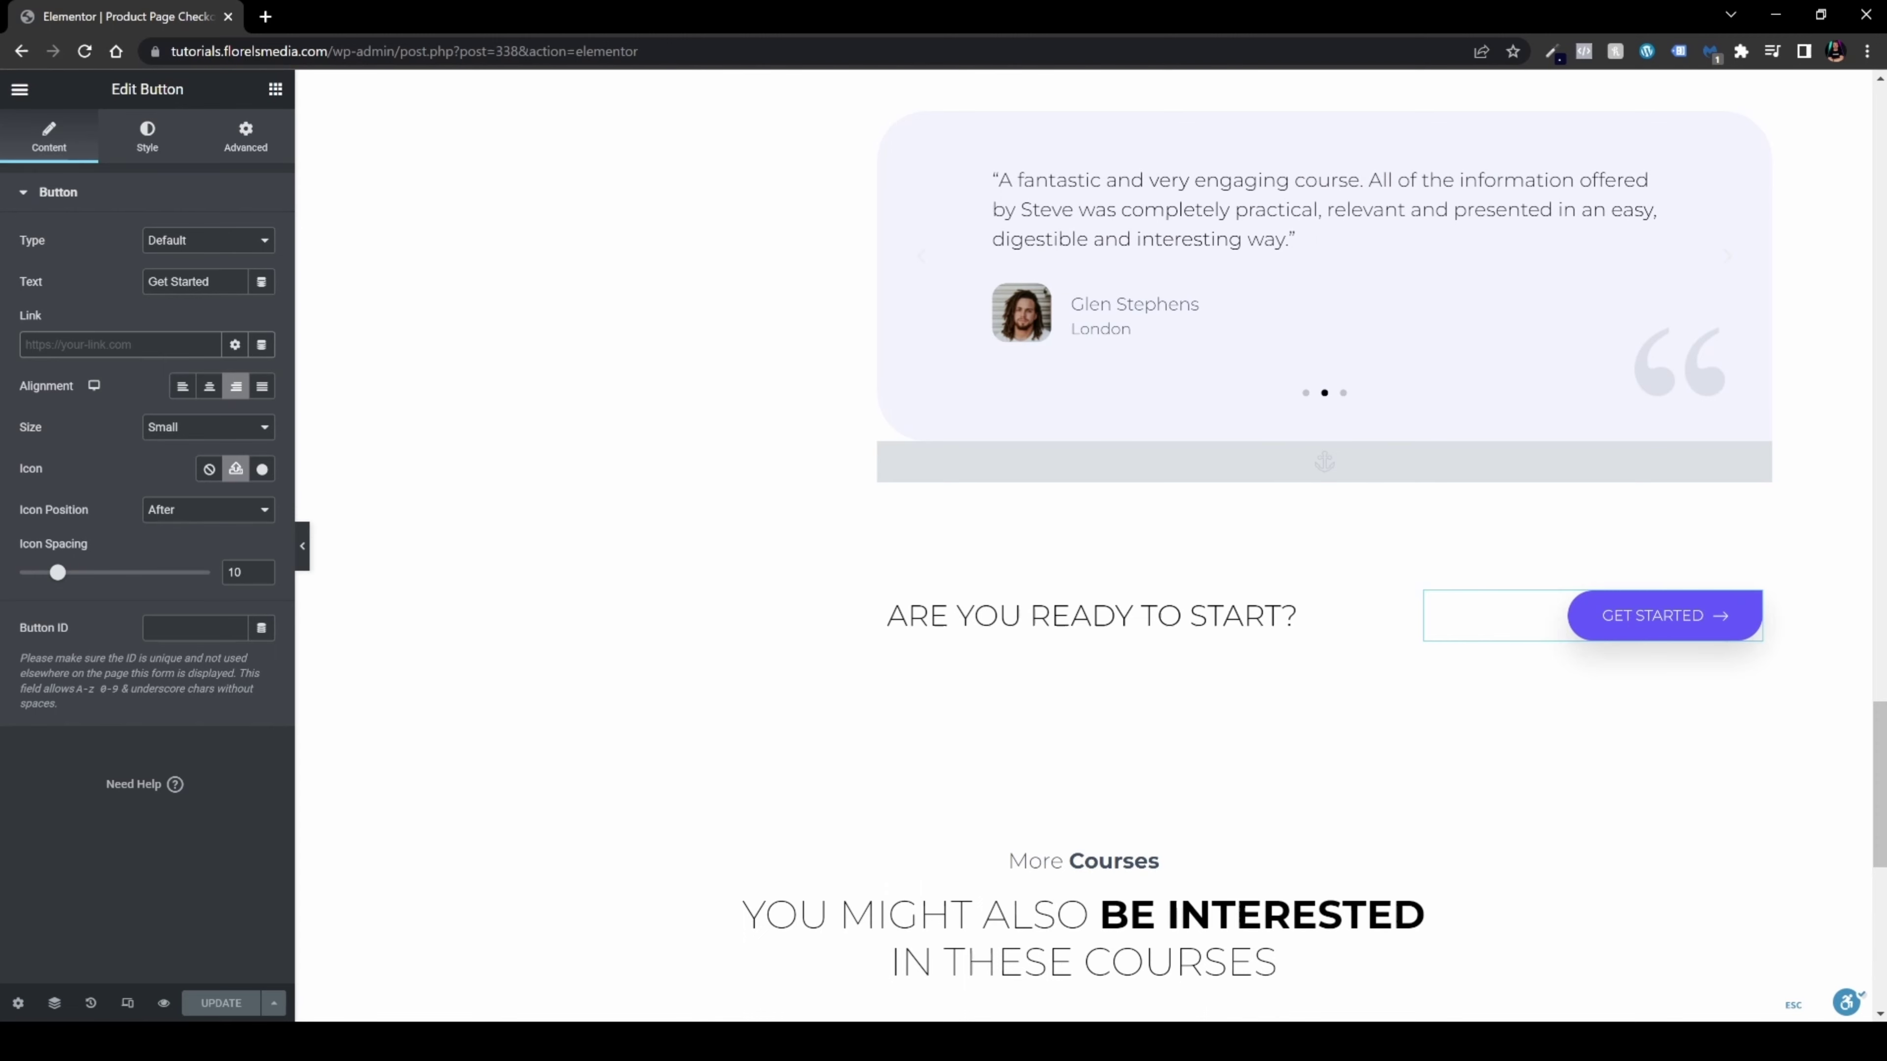
click(115, 339)
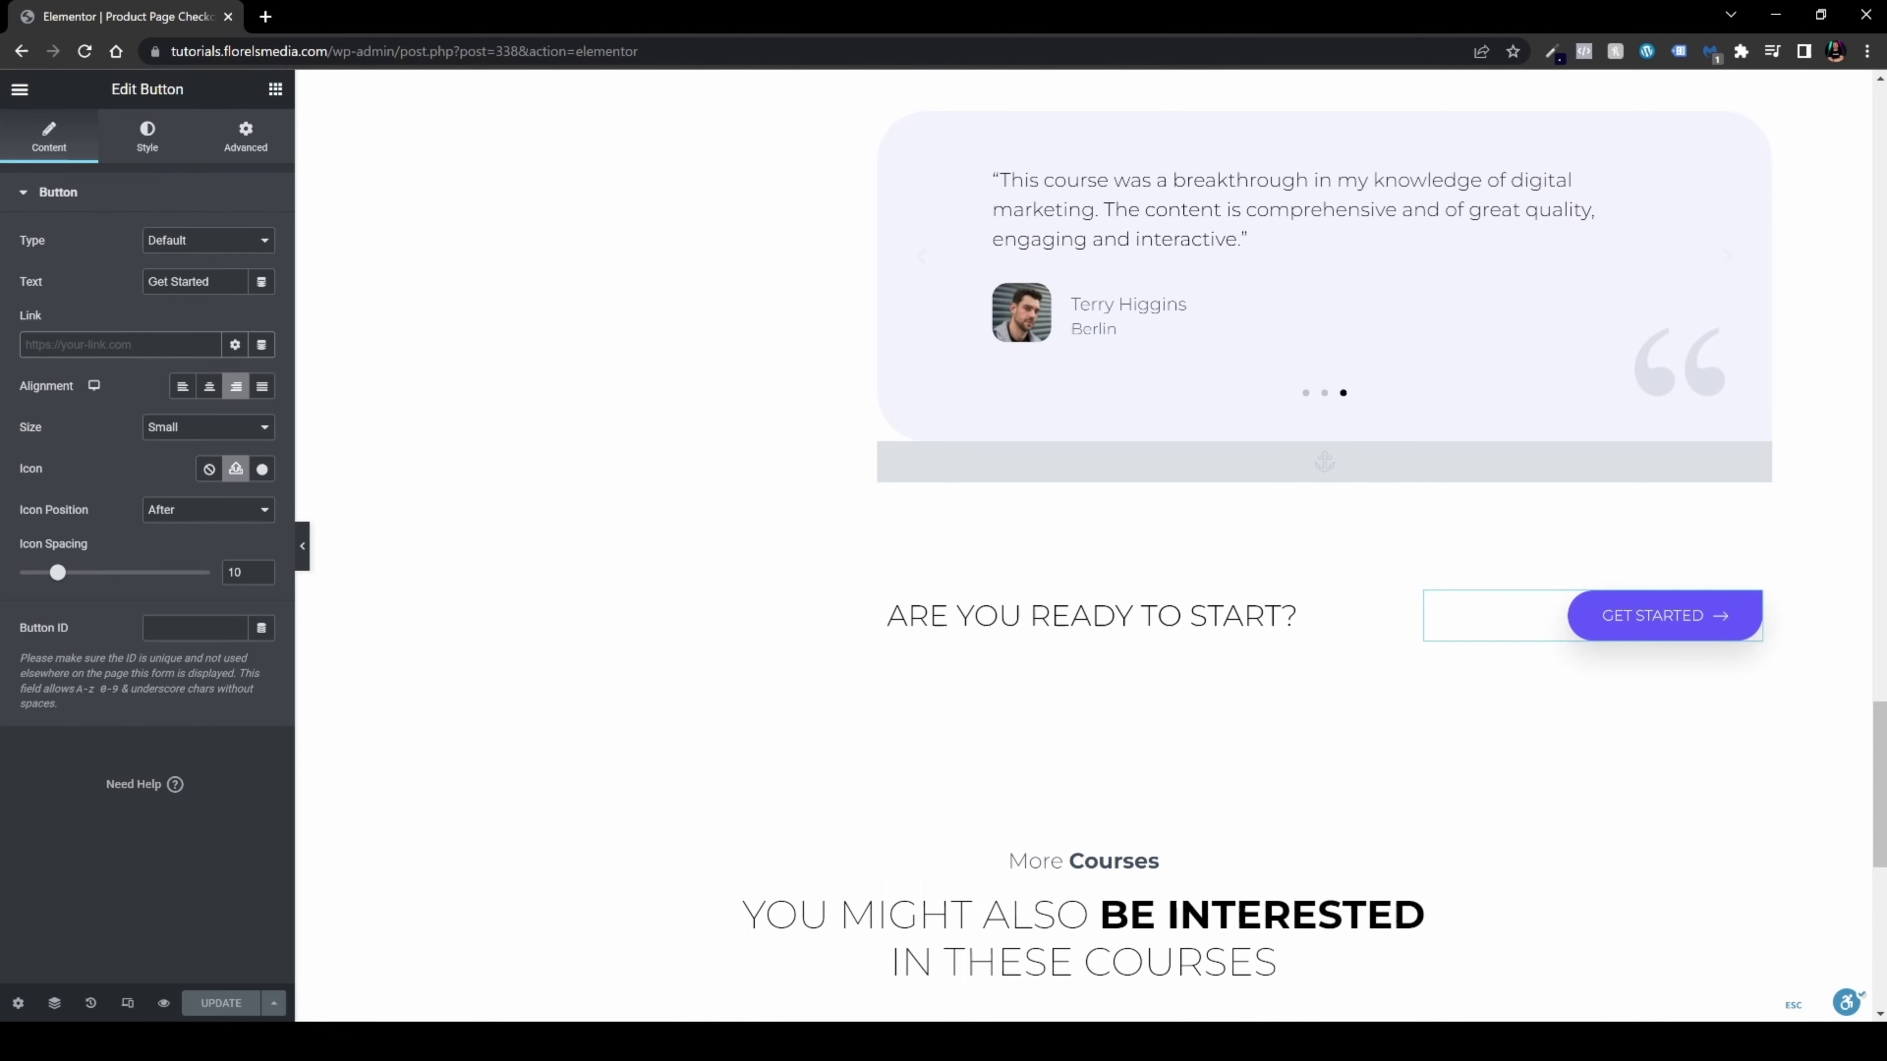
In Notepad, review the URL template's domain, 'checkout', '?add-to-cart' and ID placeholder
key(alt+Tab)
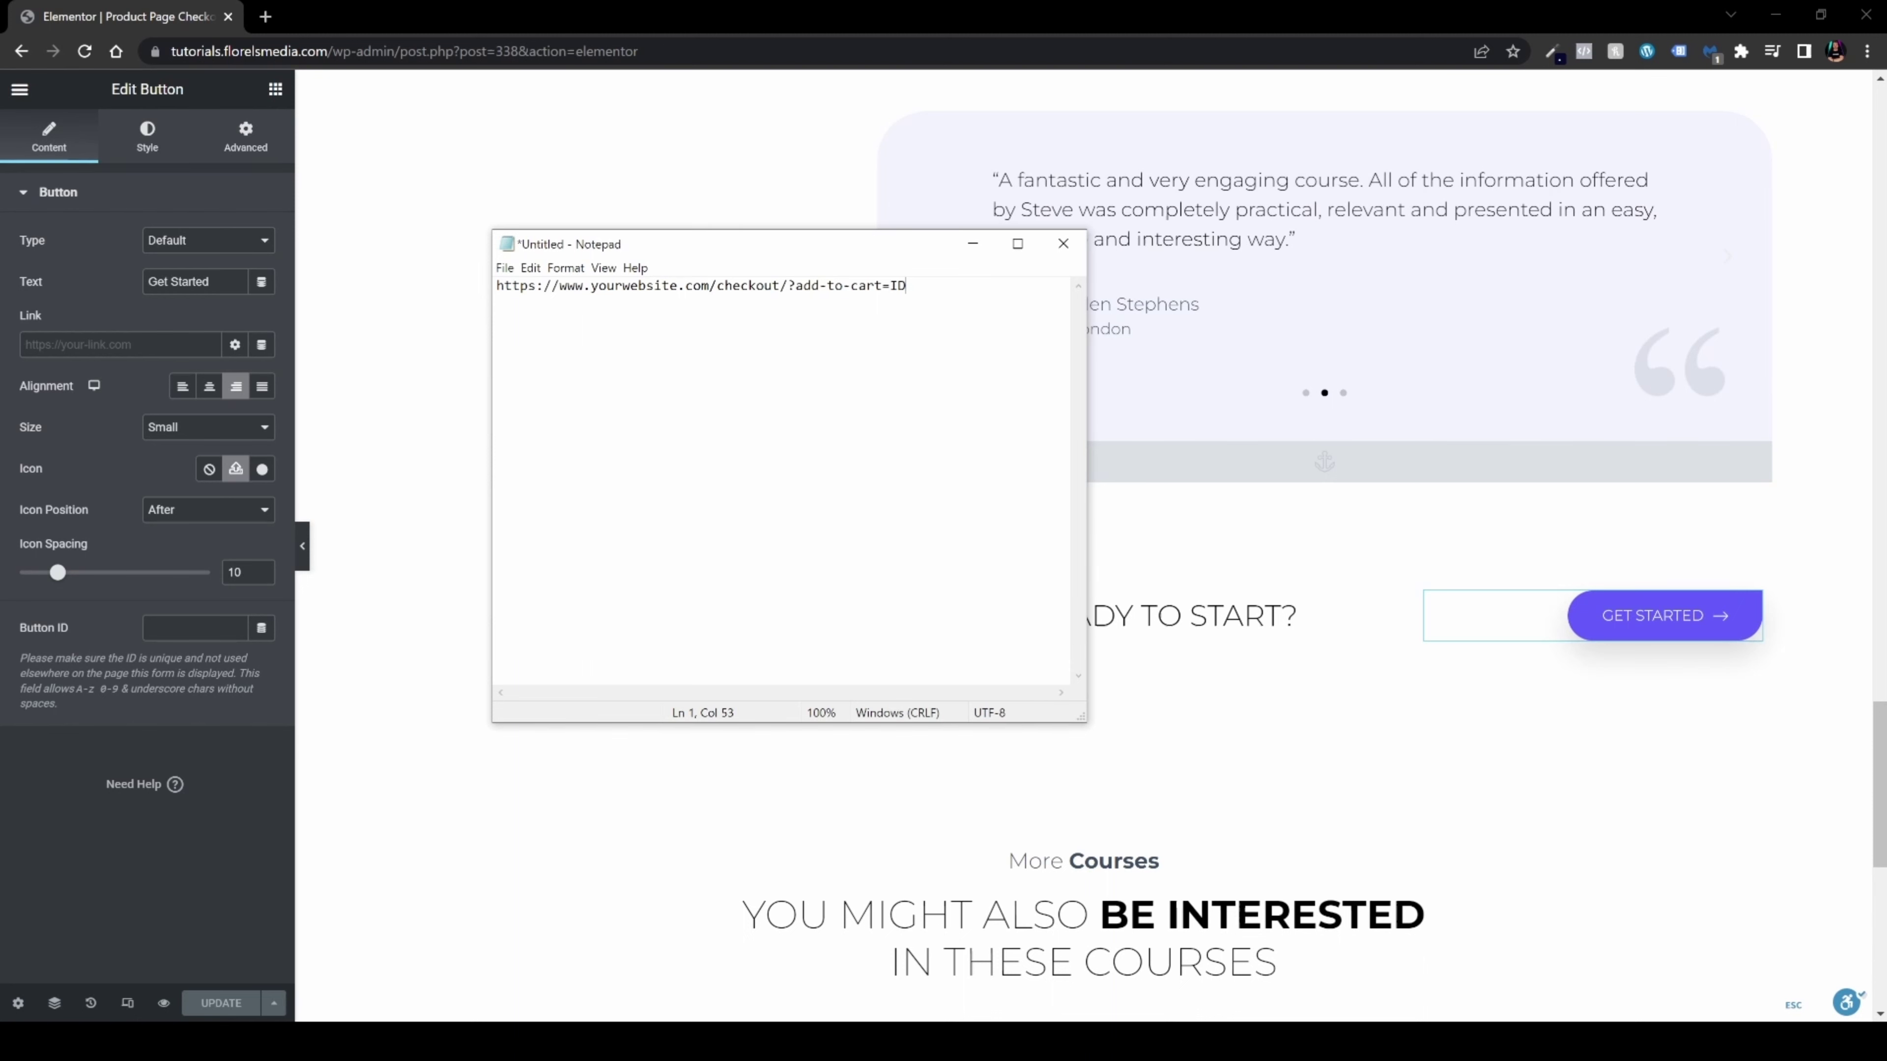
drag(560, 286, 709, 286)
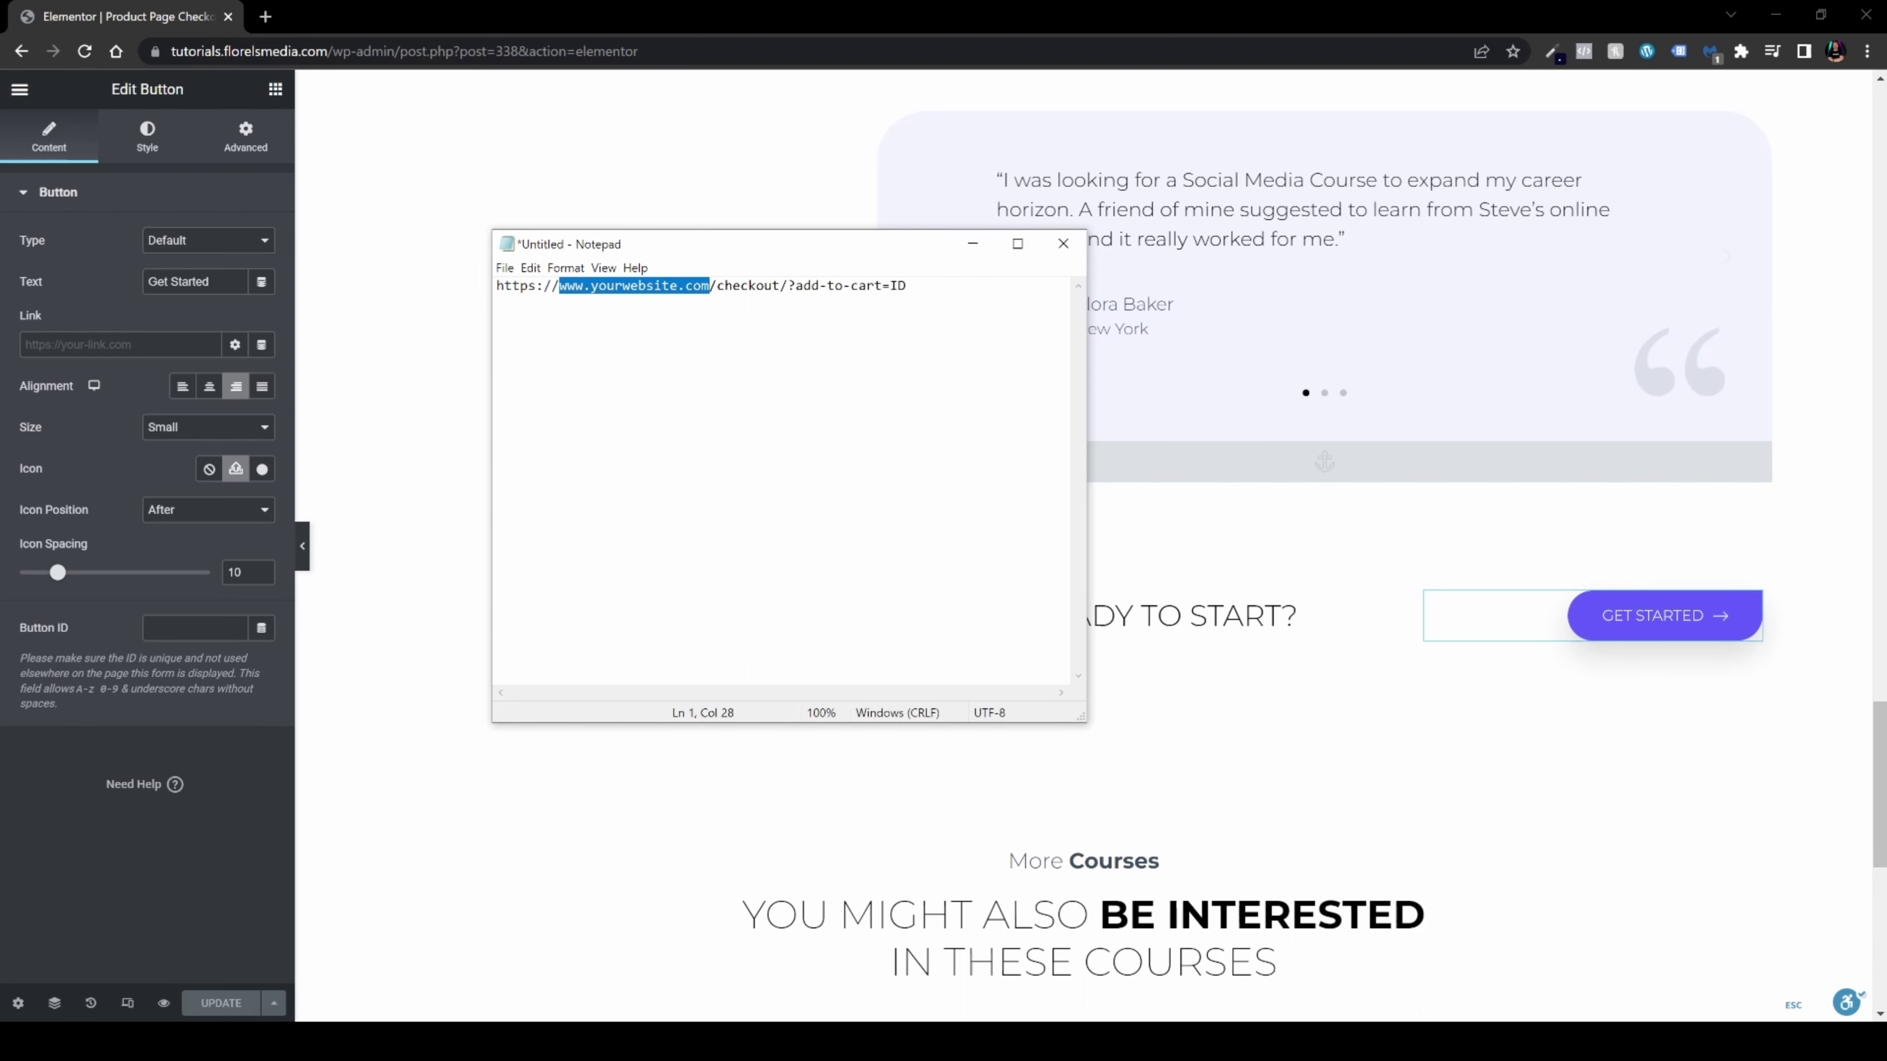
double_click(747, 286)
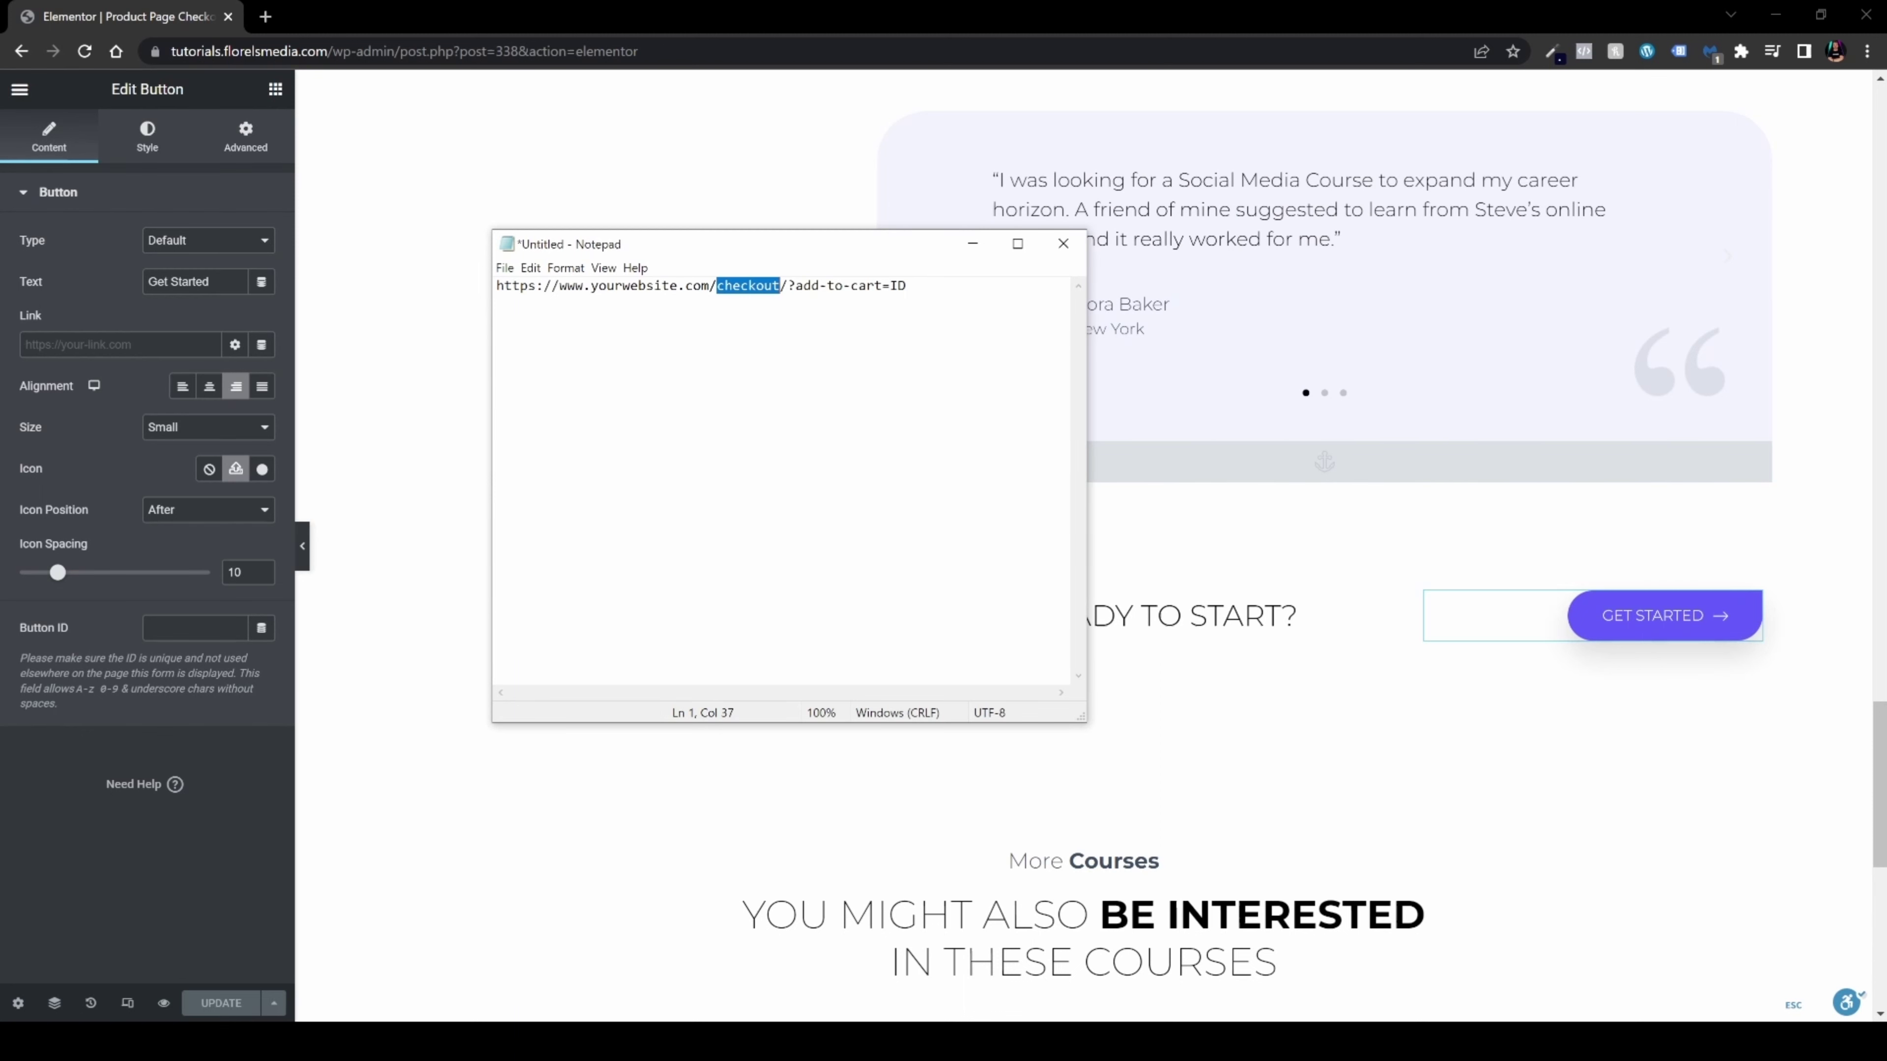
drag(788, 286, 882, 286)
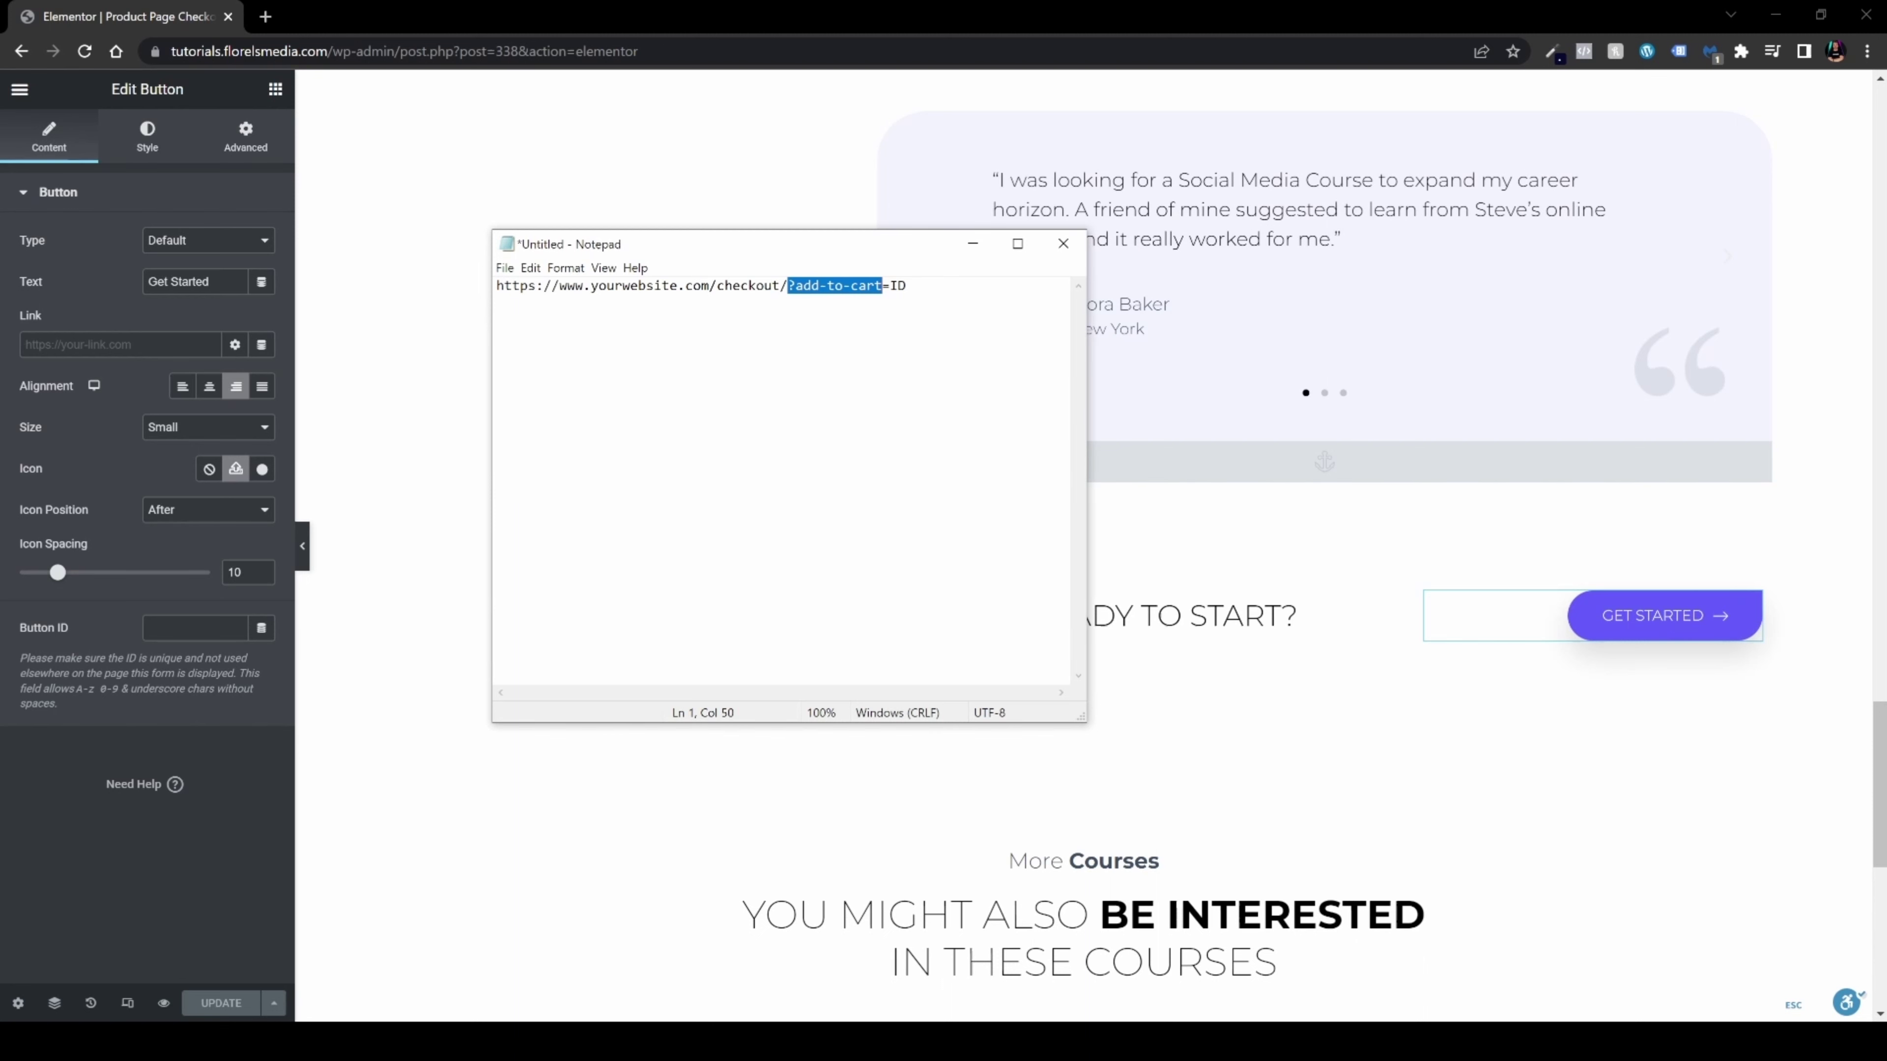
key(End)
key(shift+Left)
key(shift+Left)
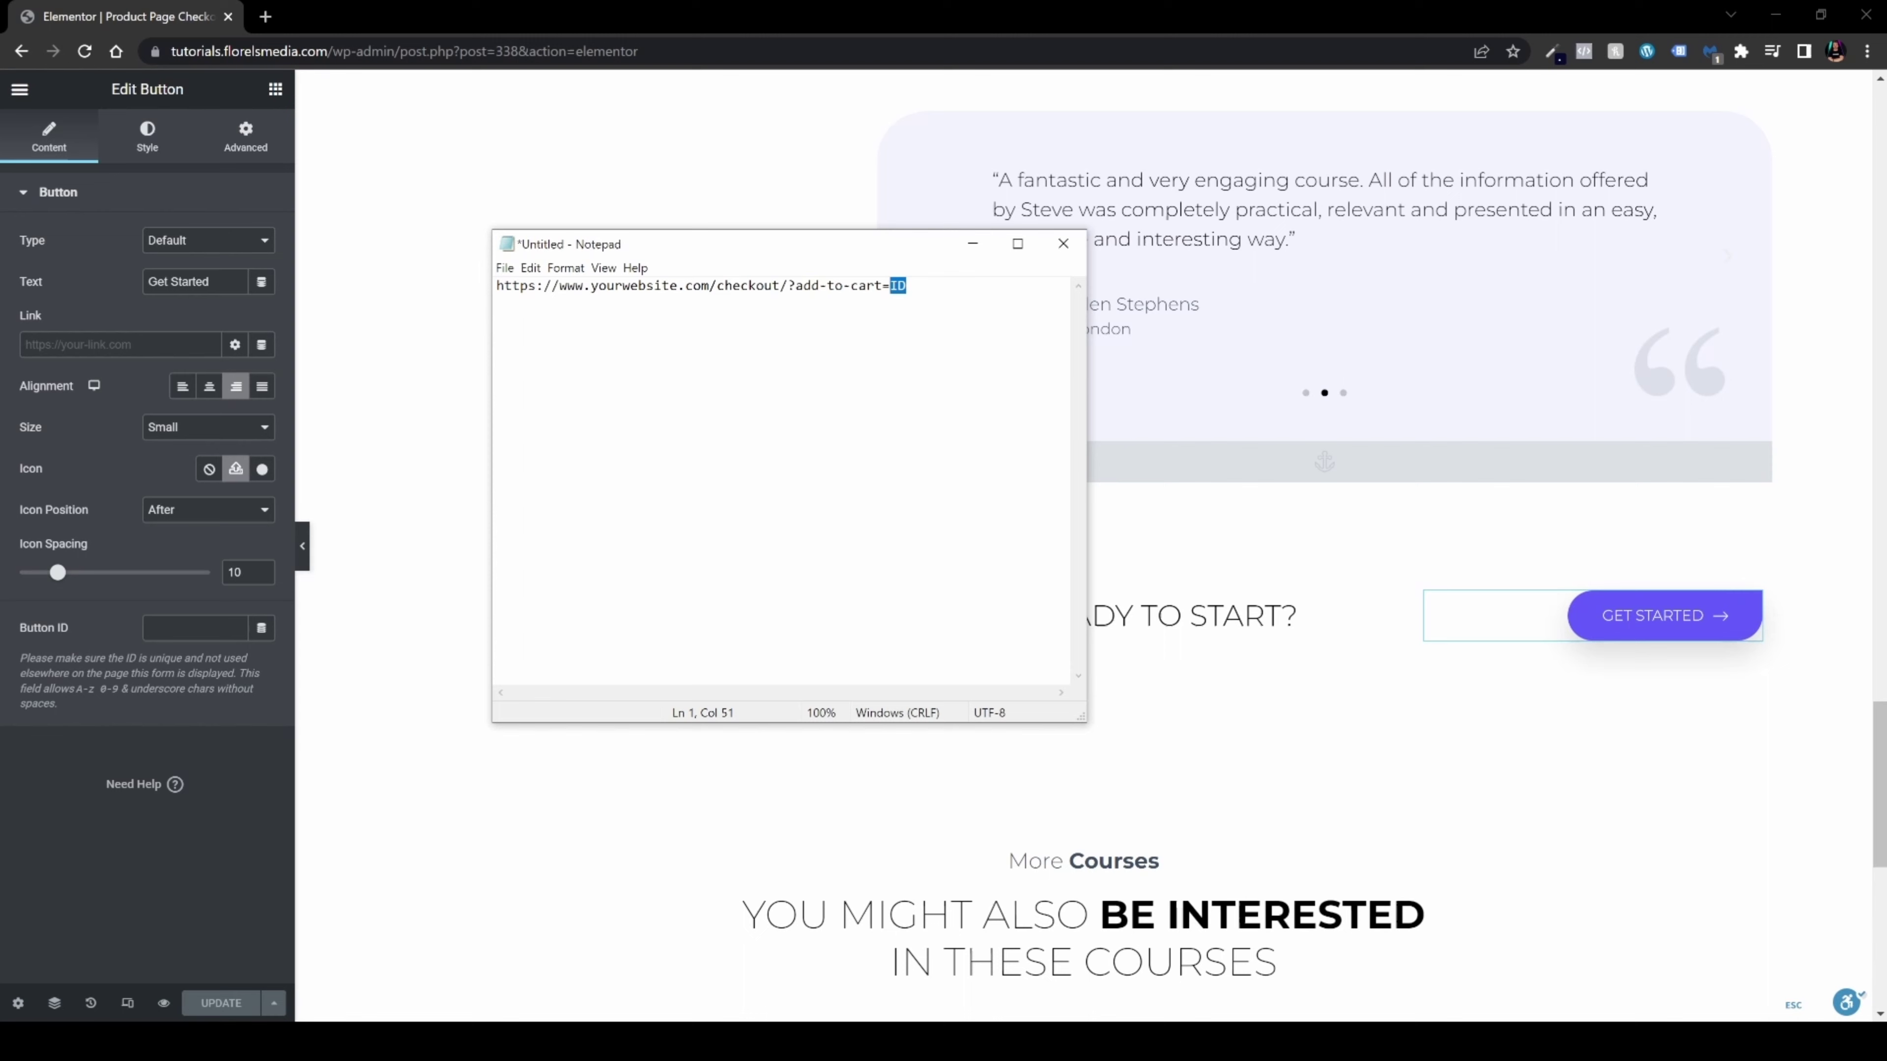
Open the WordPress admin Products list in a new tab from Elementor's menu
key(alt+Tab)
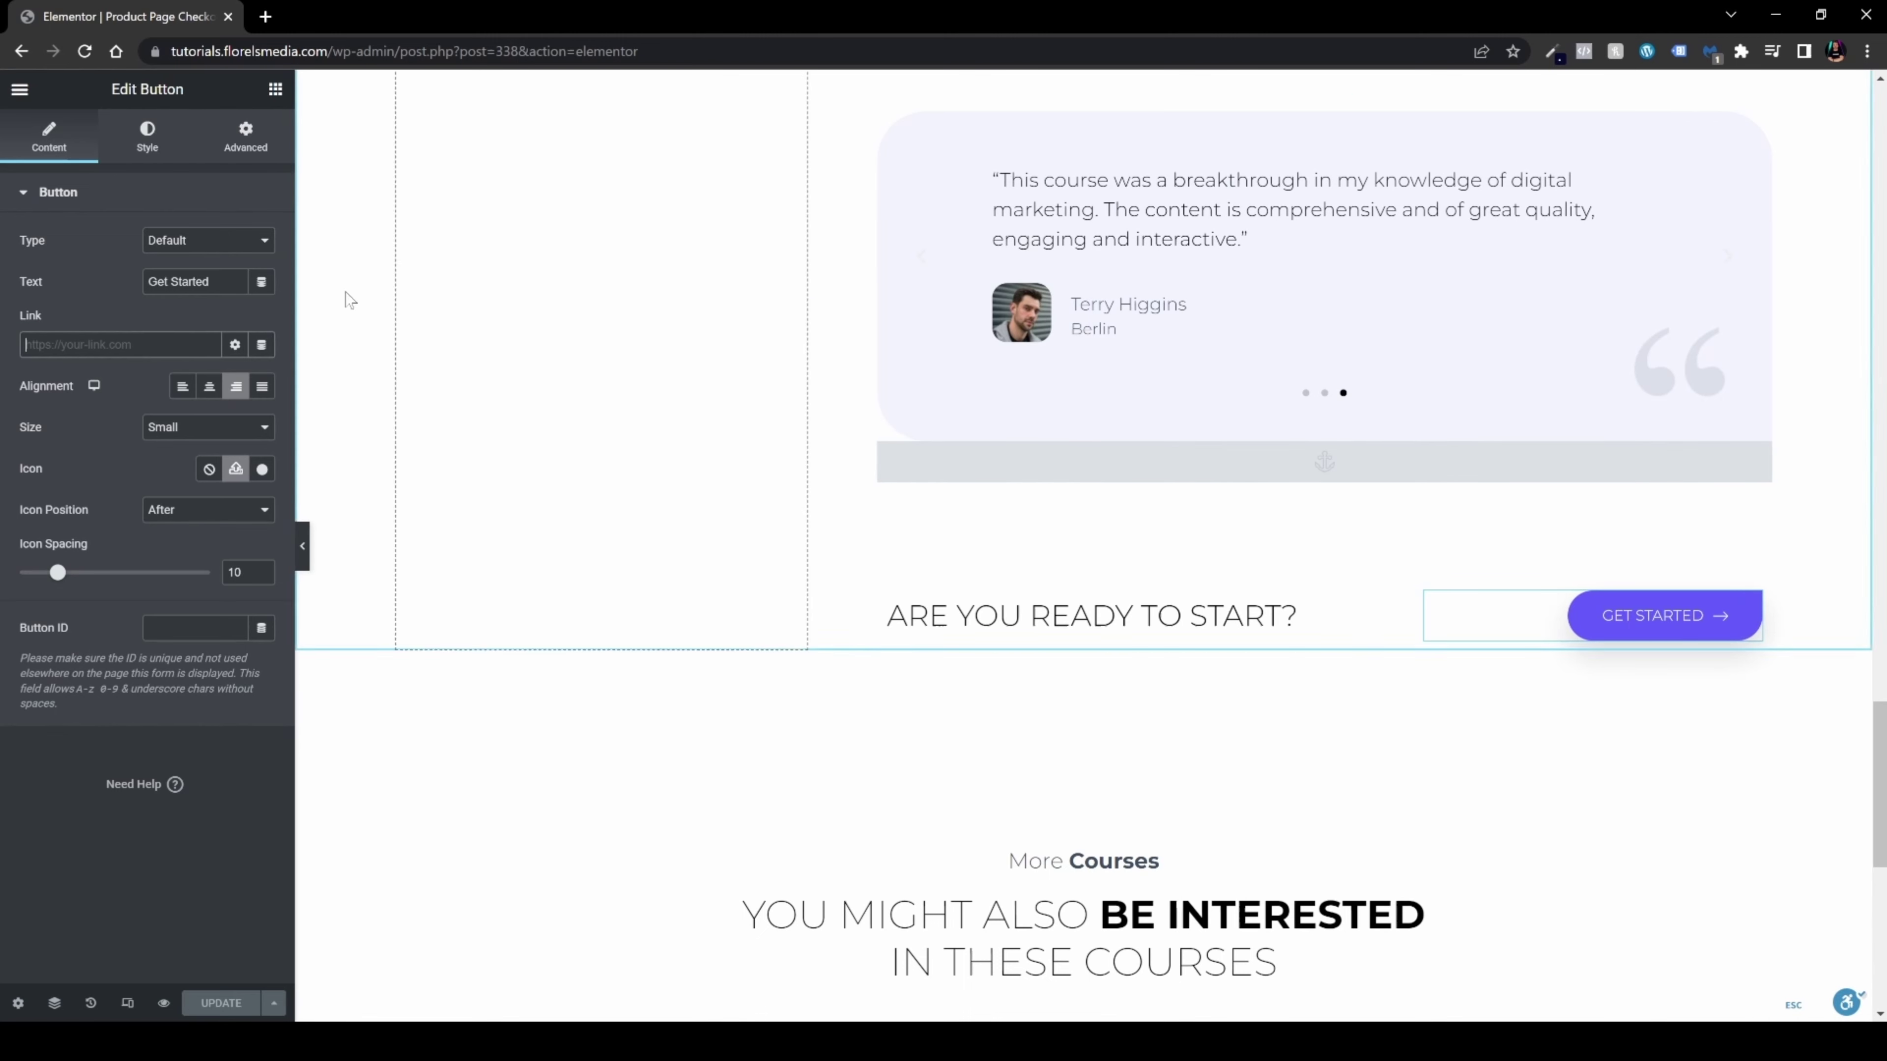
click(20, 90)
click(85, 430)
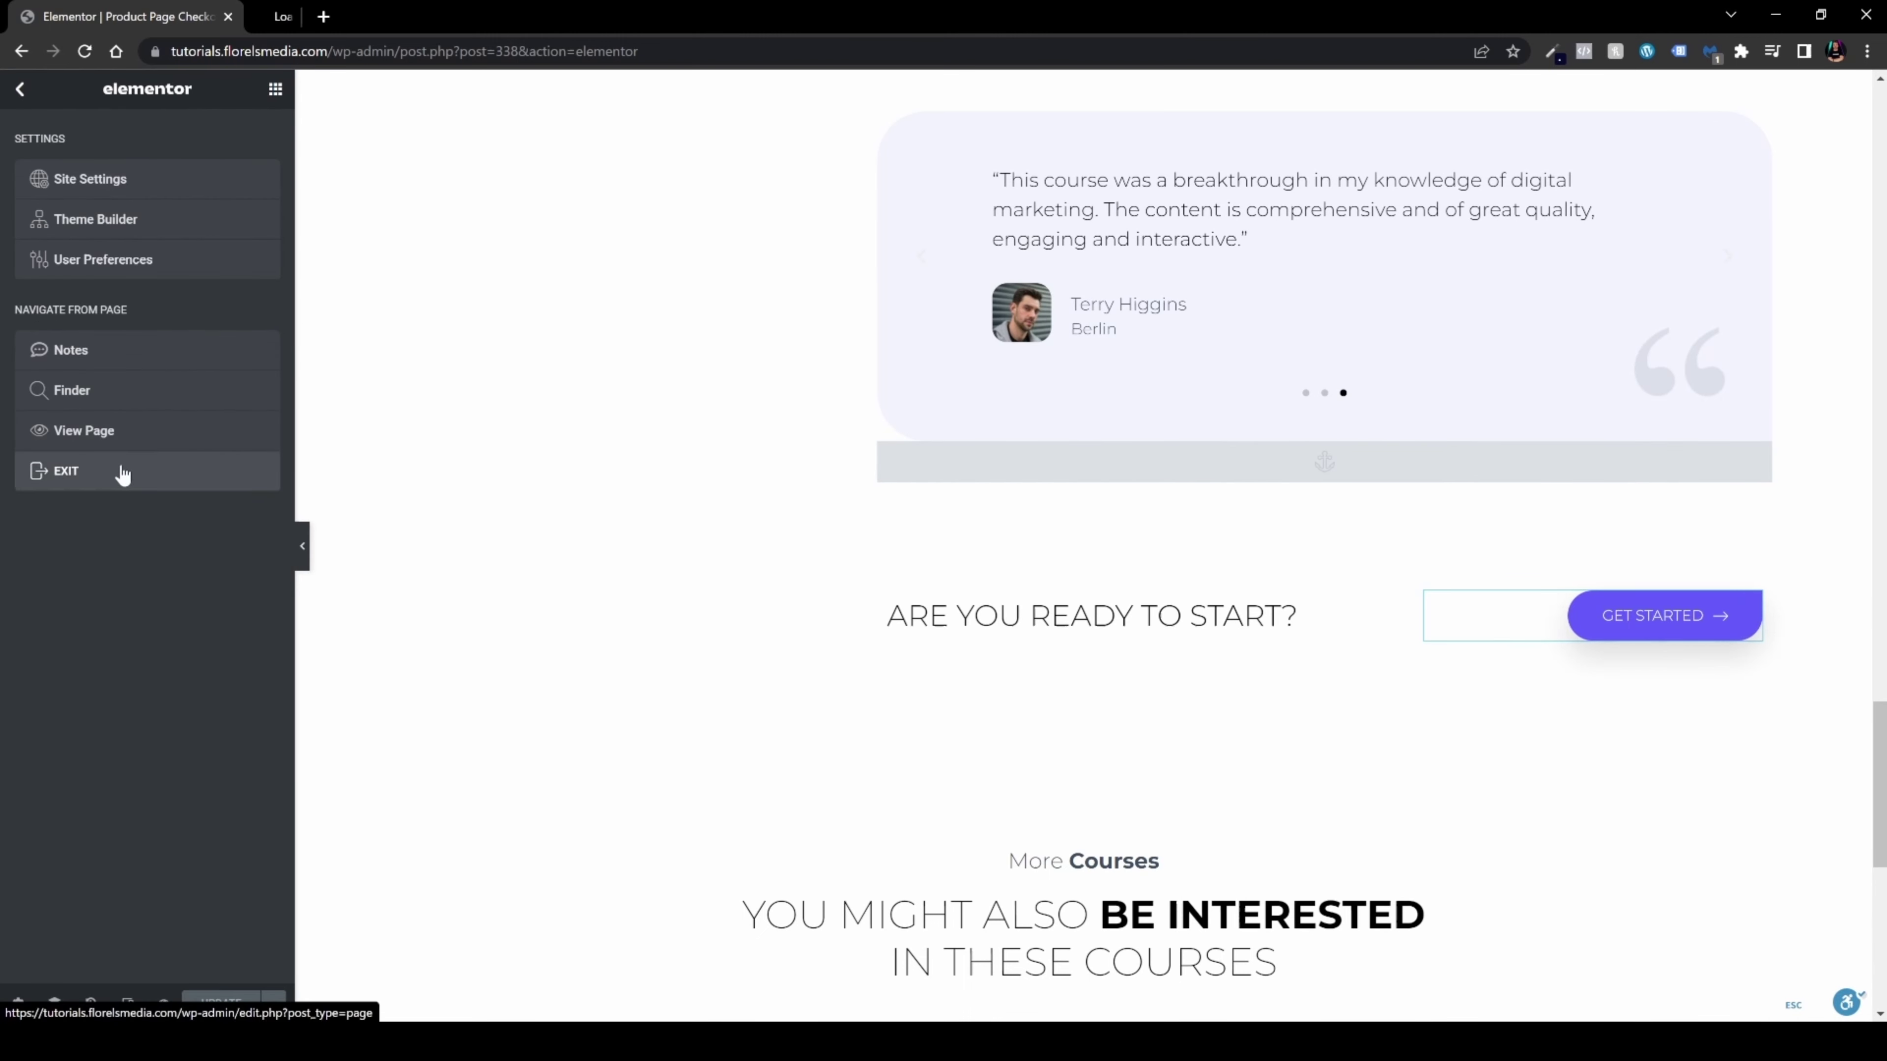
click(394, 20)
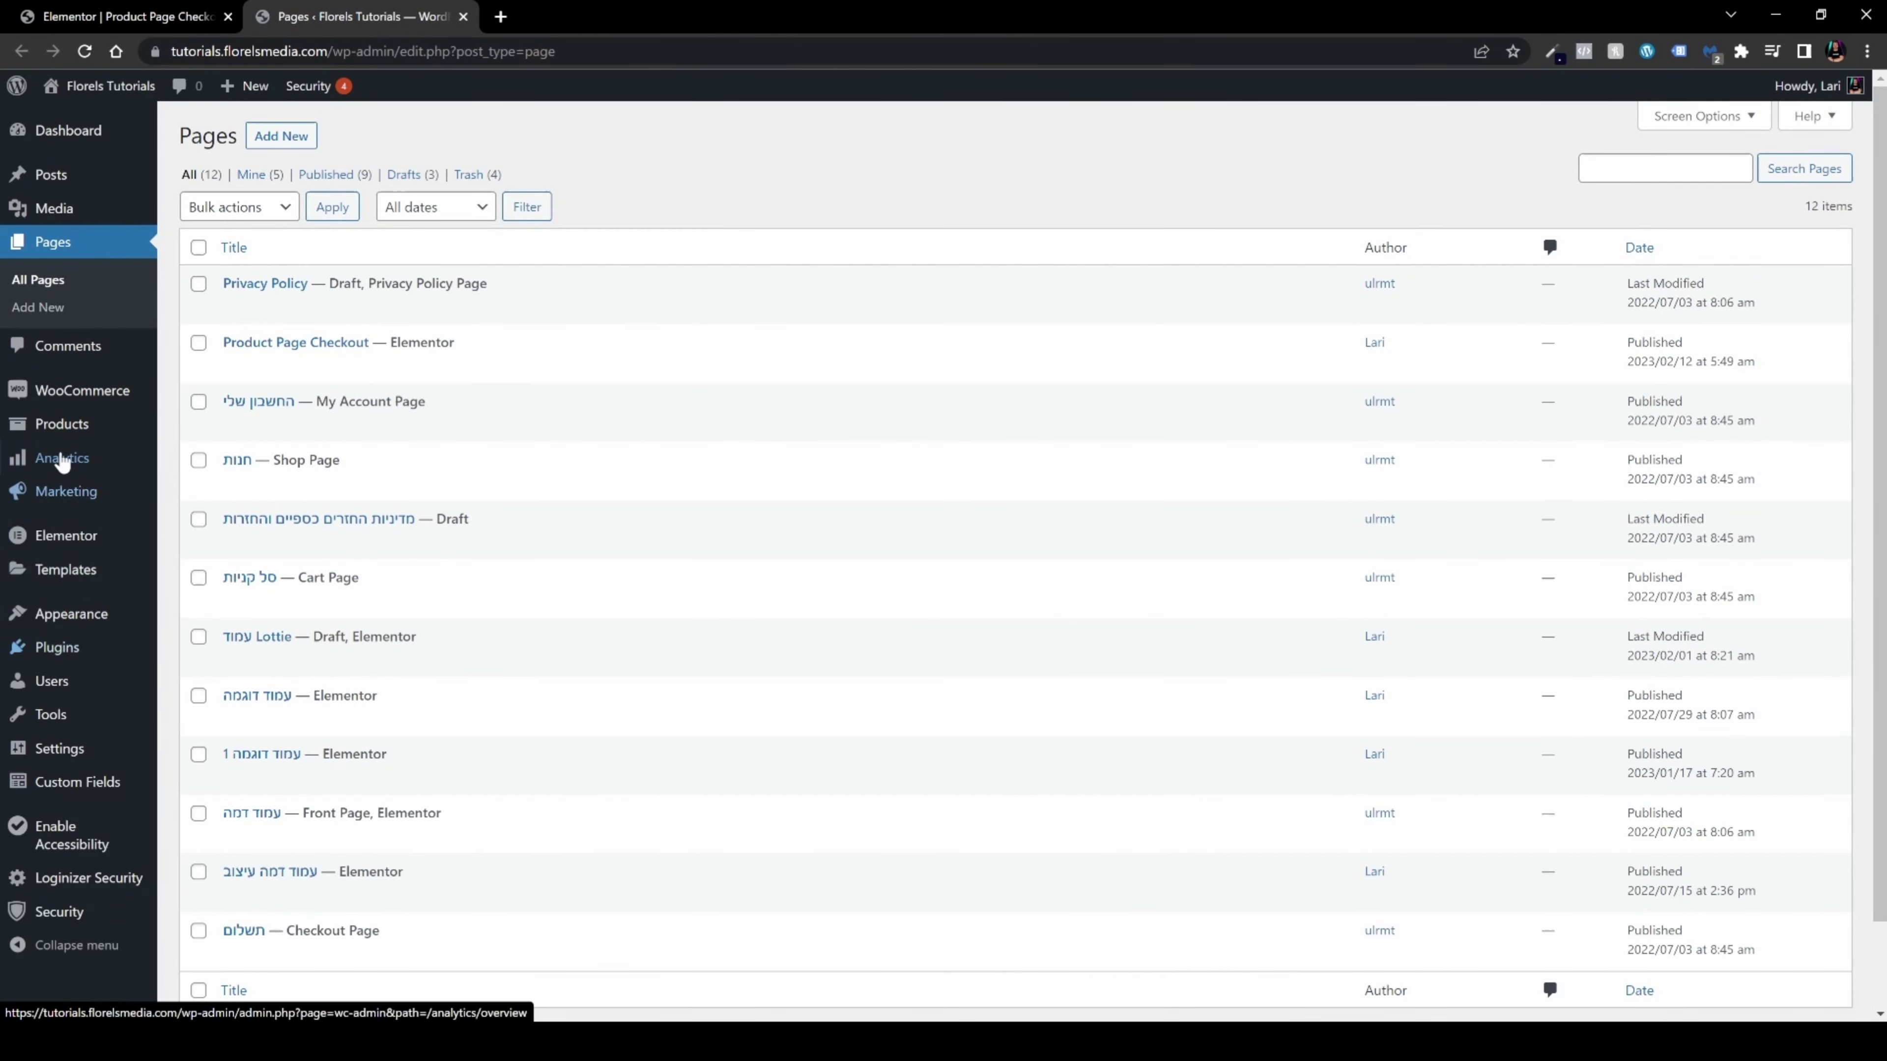
click(61, 430)
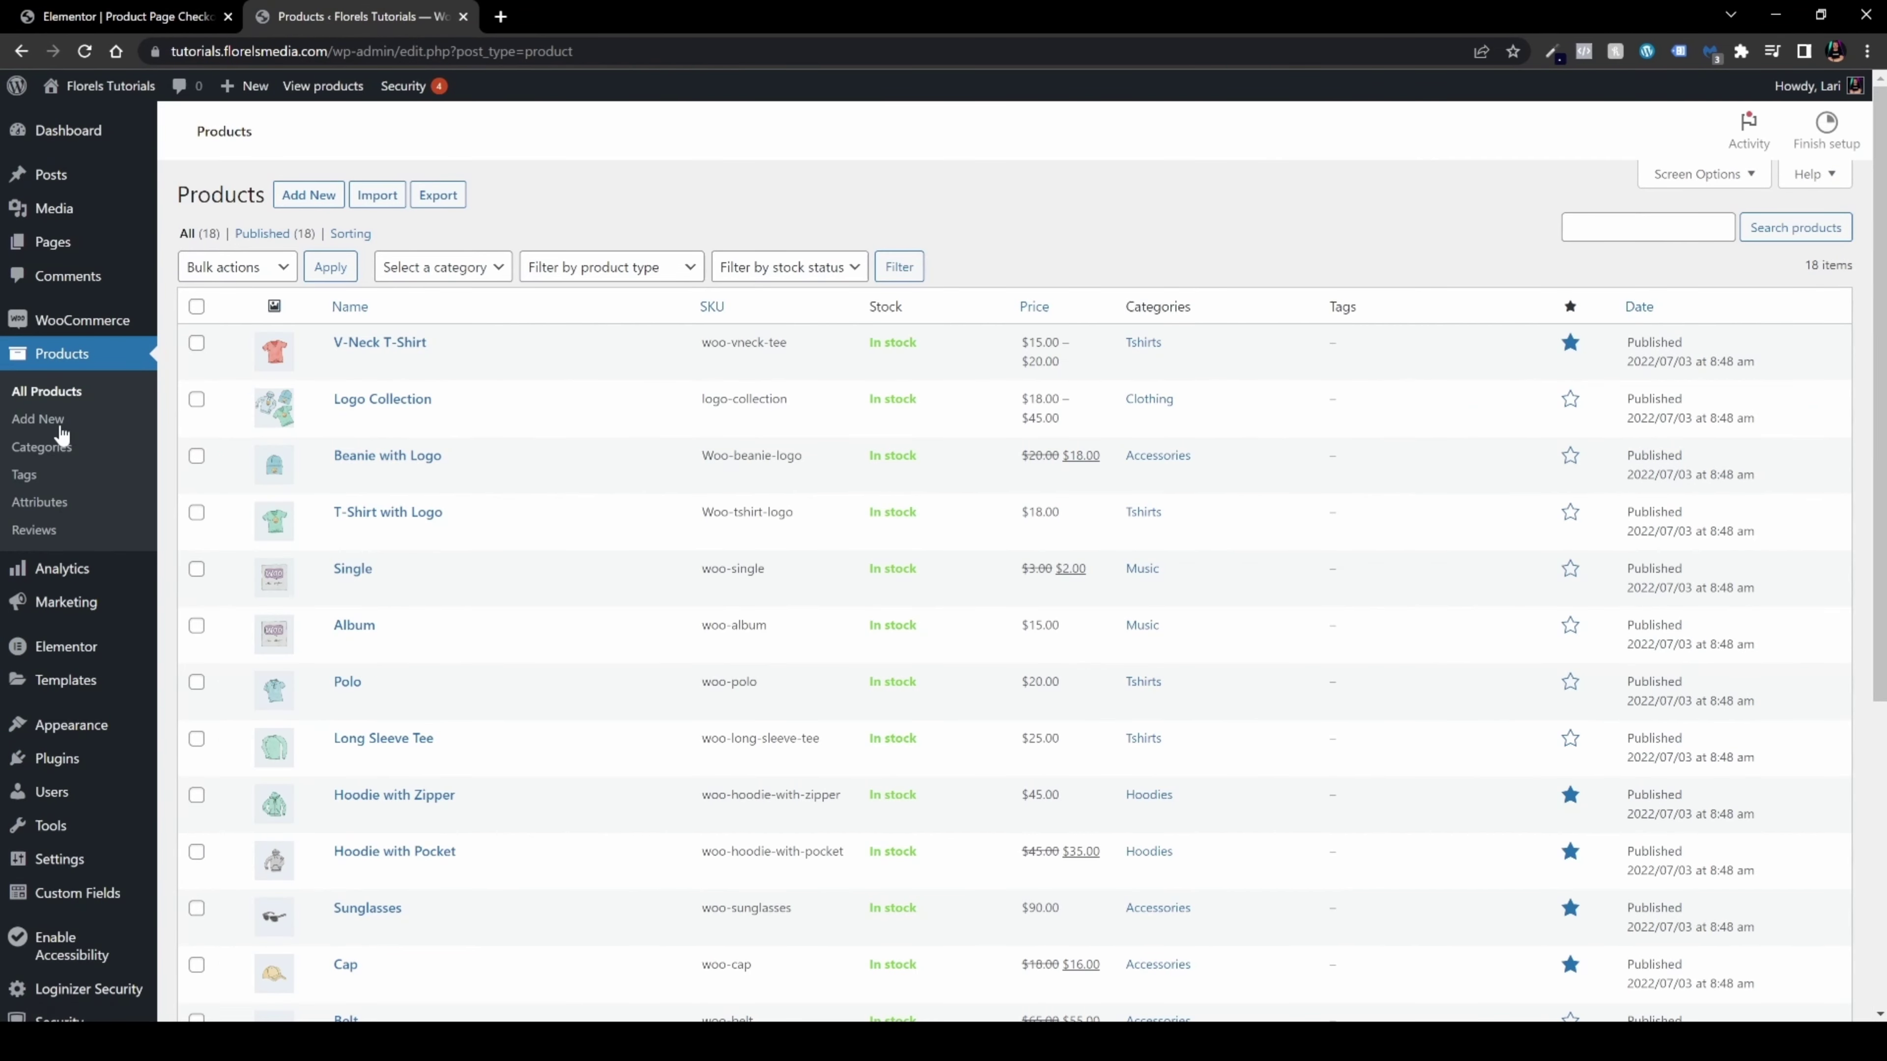
Read the V-Neck T-Shirt's product ID 24, then return to the editor tab
mouse_move(252, 364)
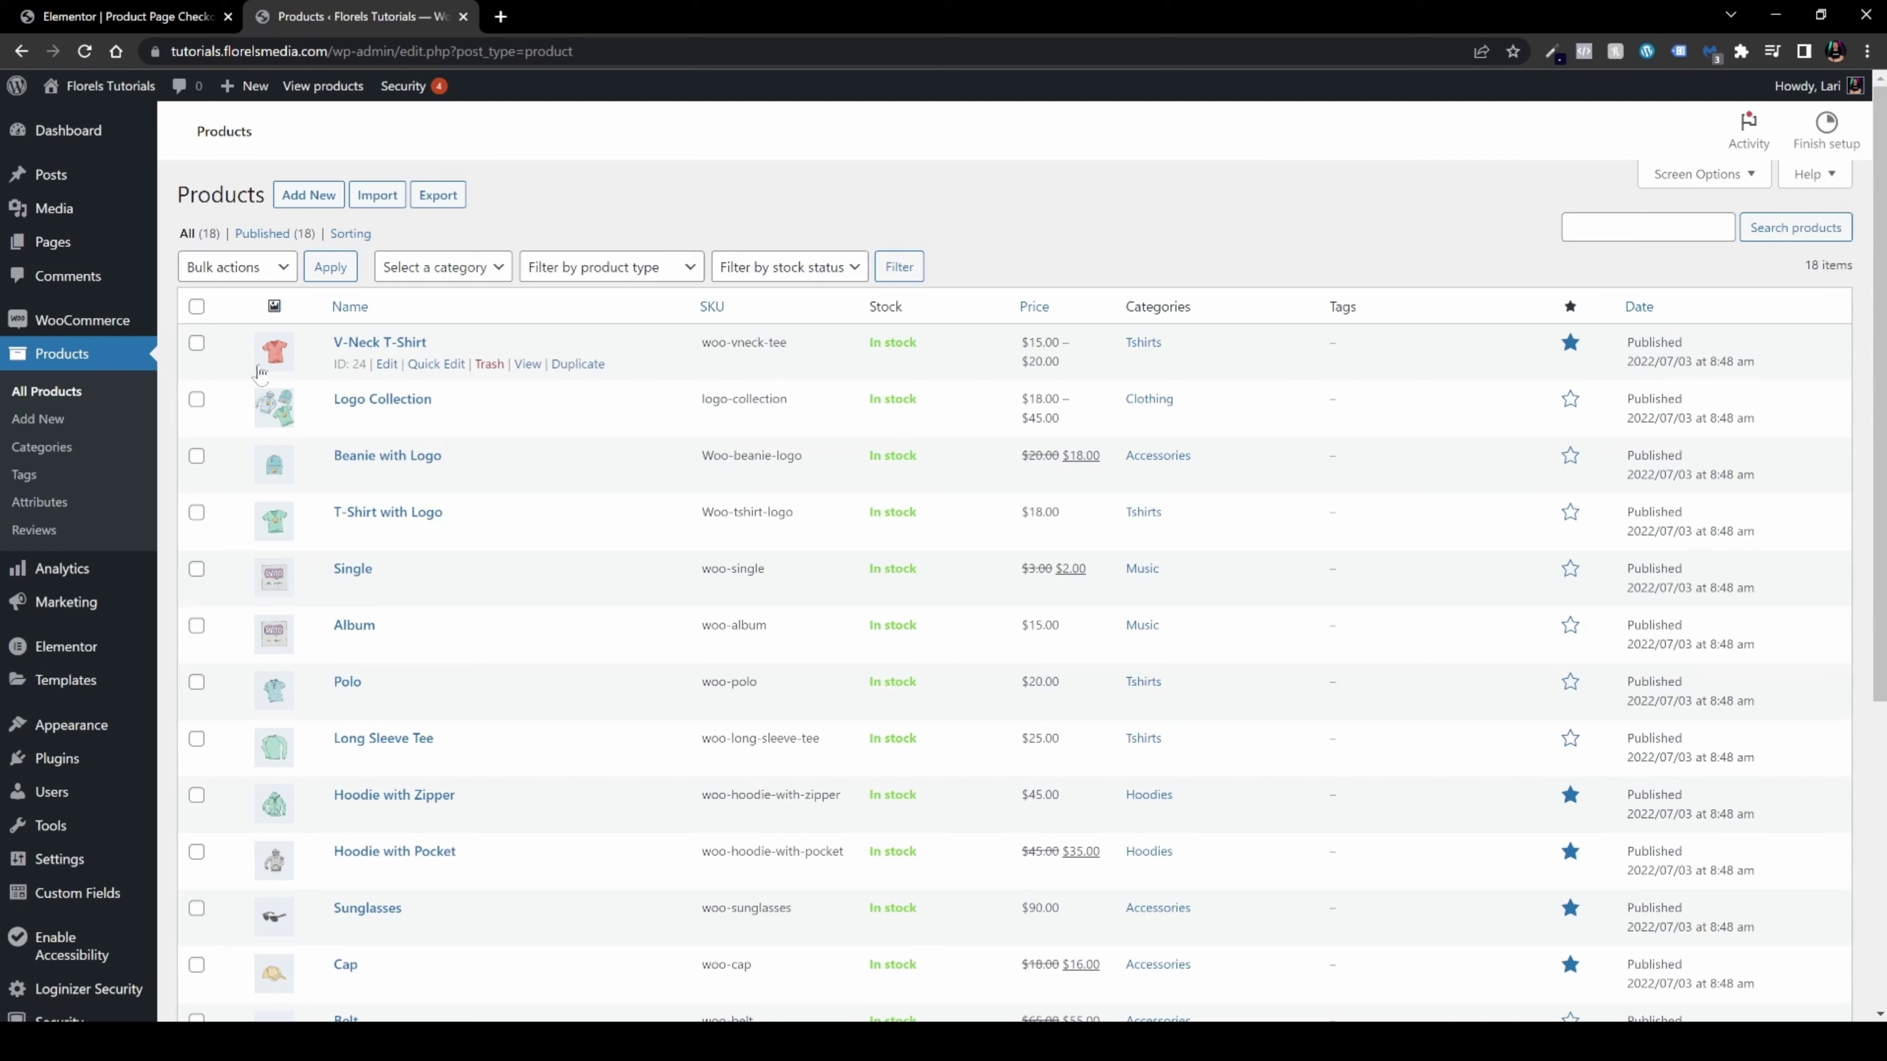
drag(334, 364, 366, 364)
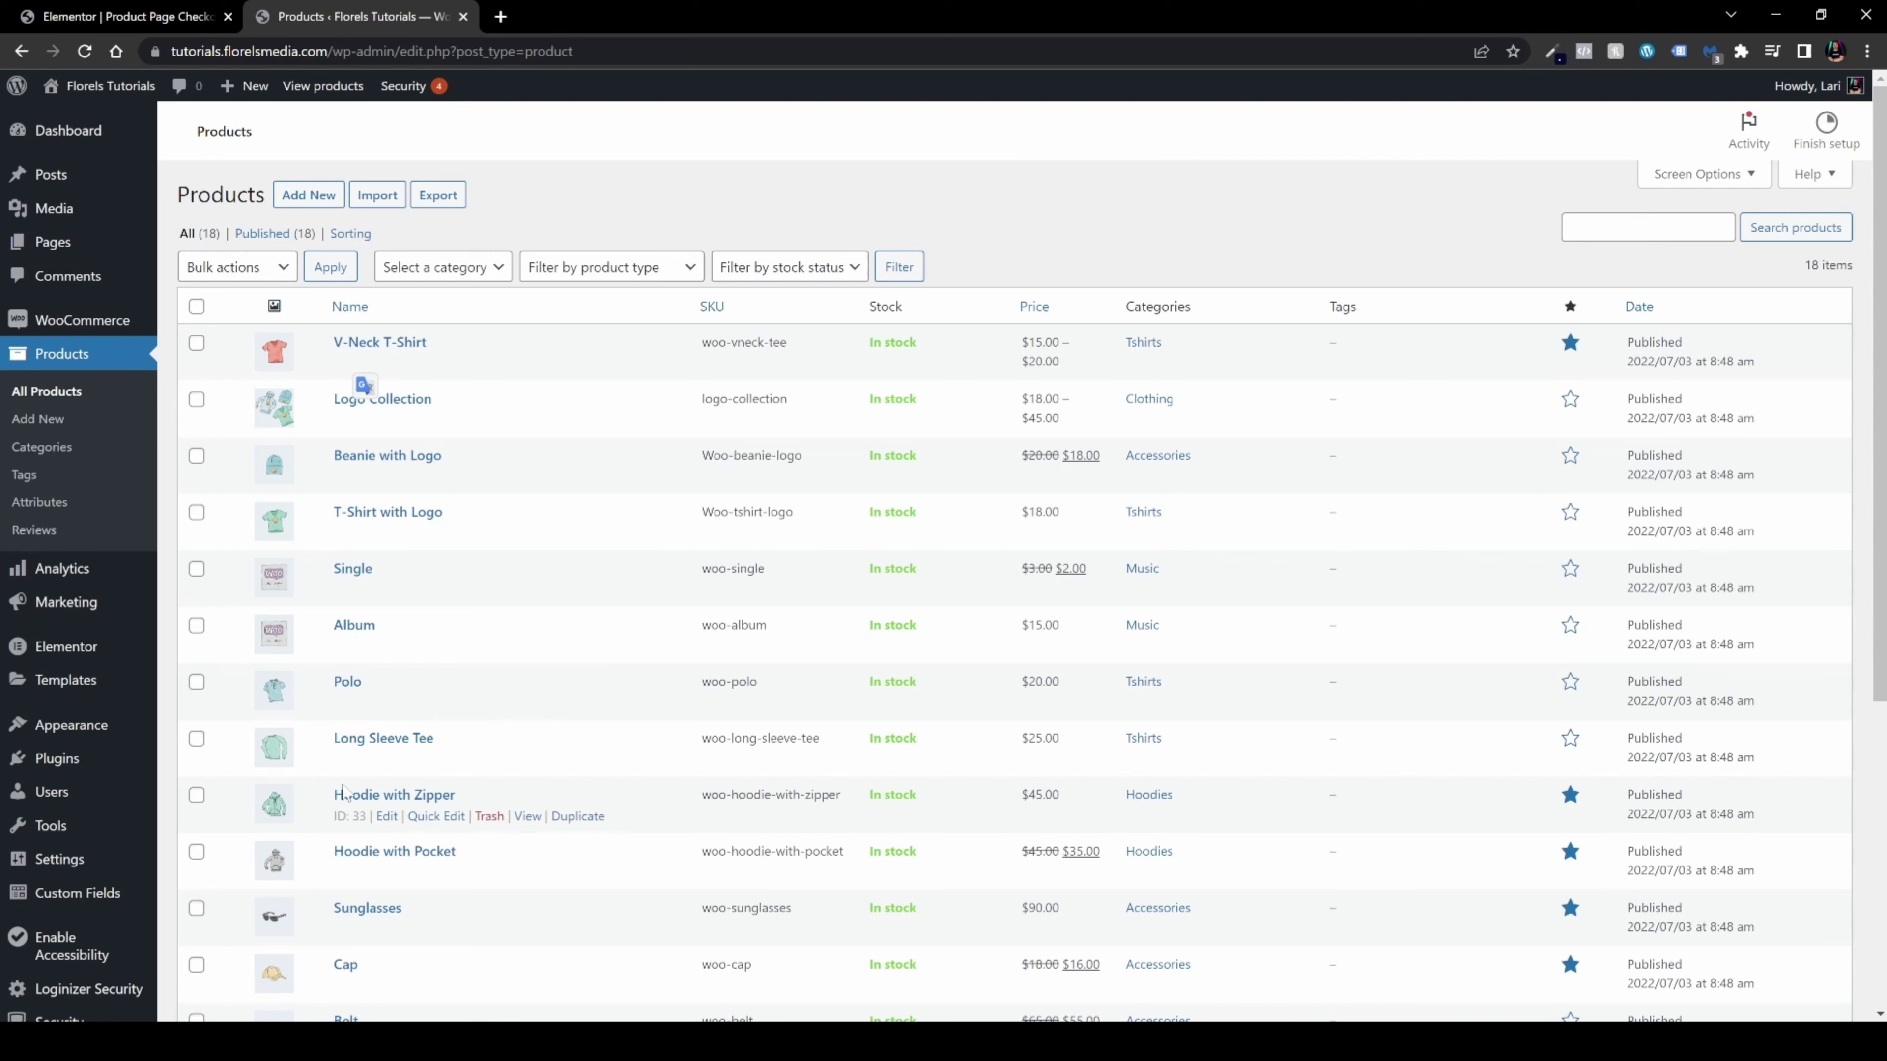
drag(366, 364, 333, 364)
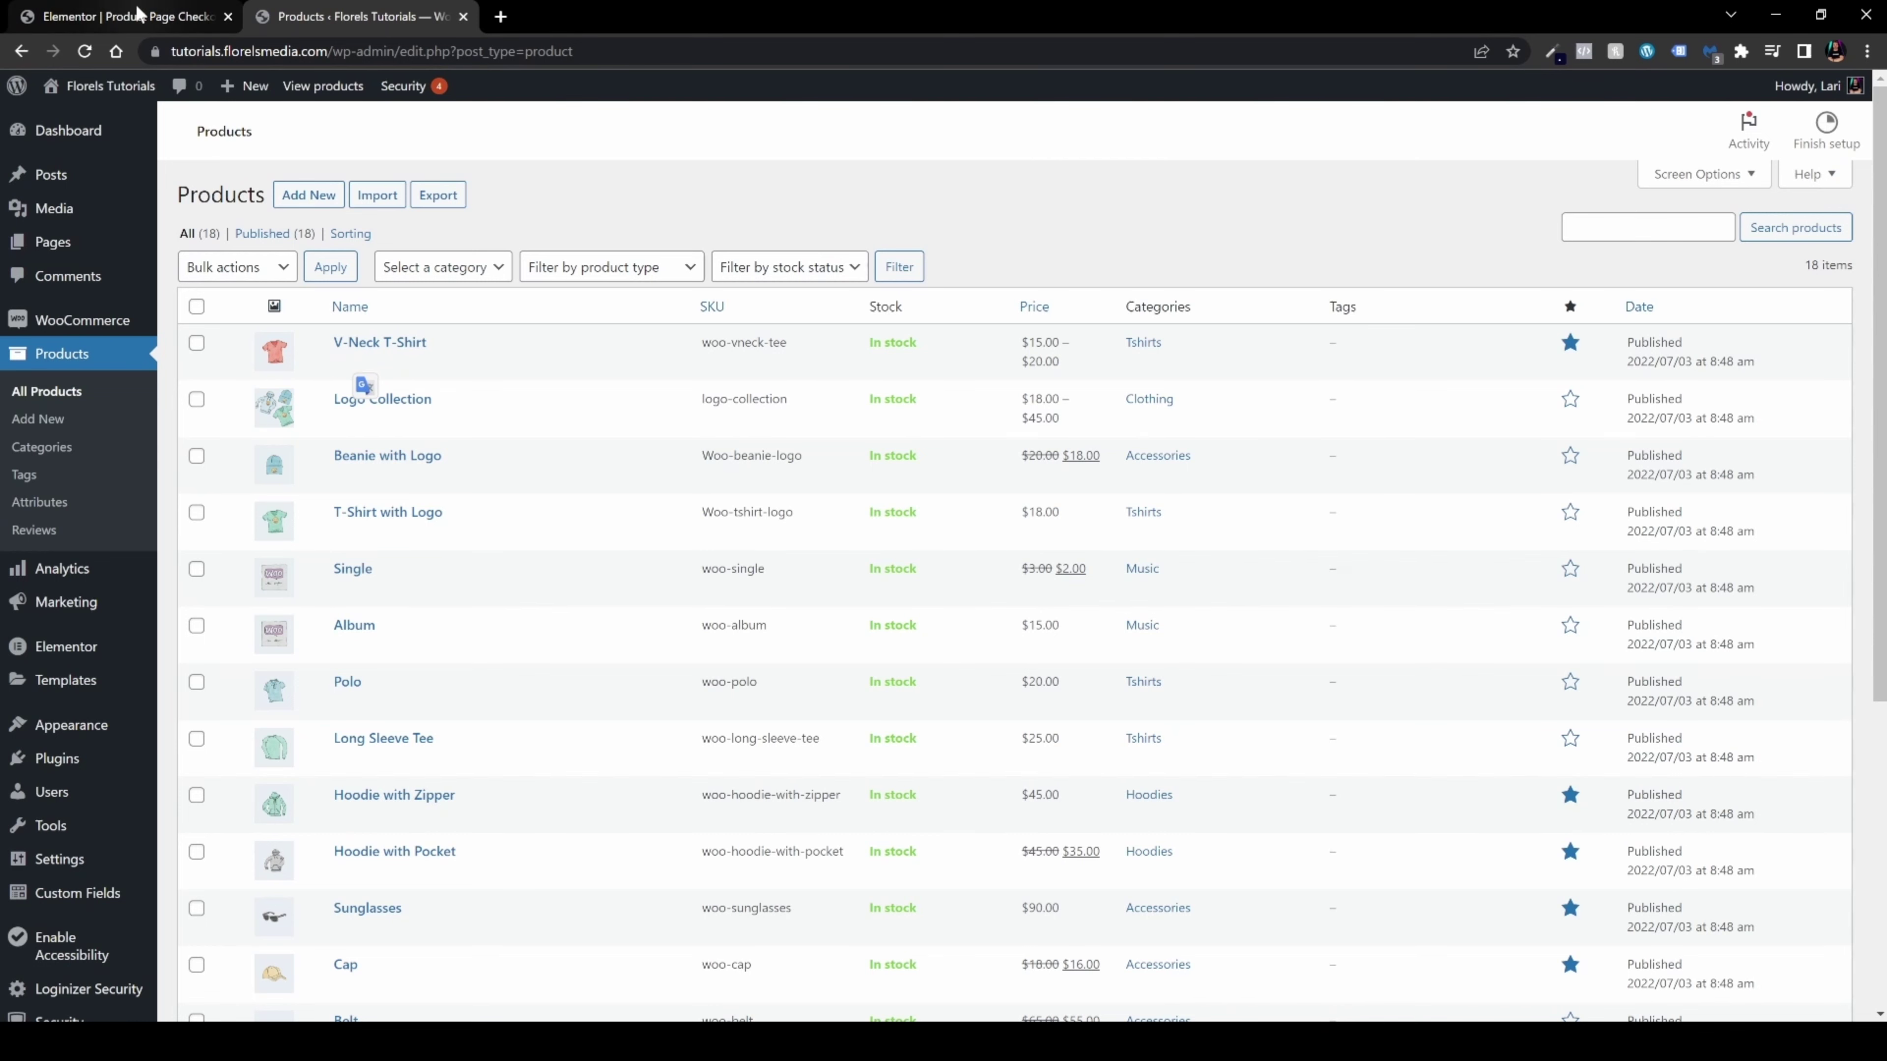
key(ctrl+shift+Tab)
Set the GET STARTED button's link to the checkout/?add-to-cart=24 URL
click(1742, 611)
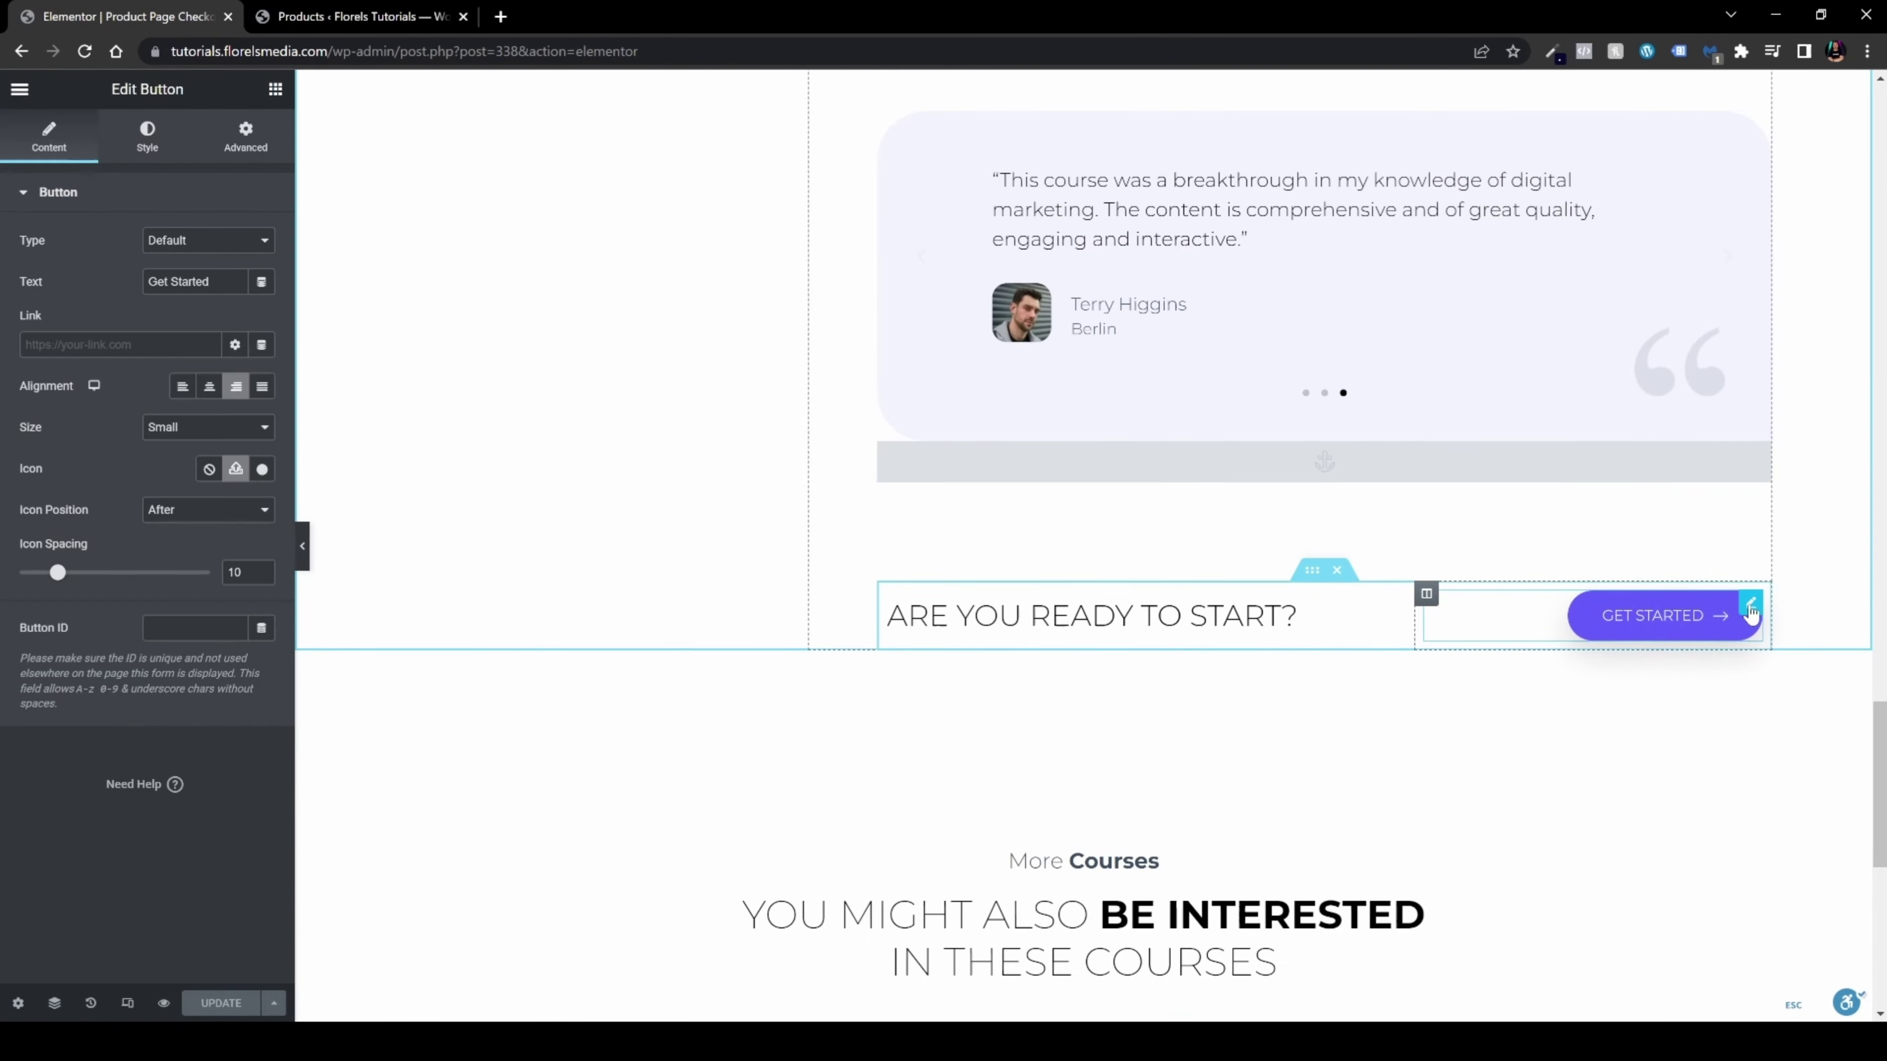
click(74, 344)
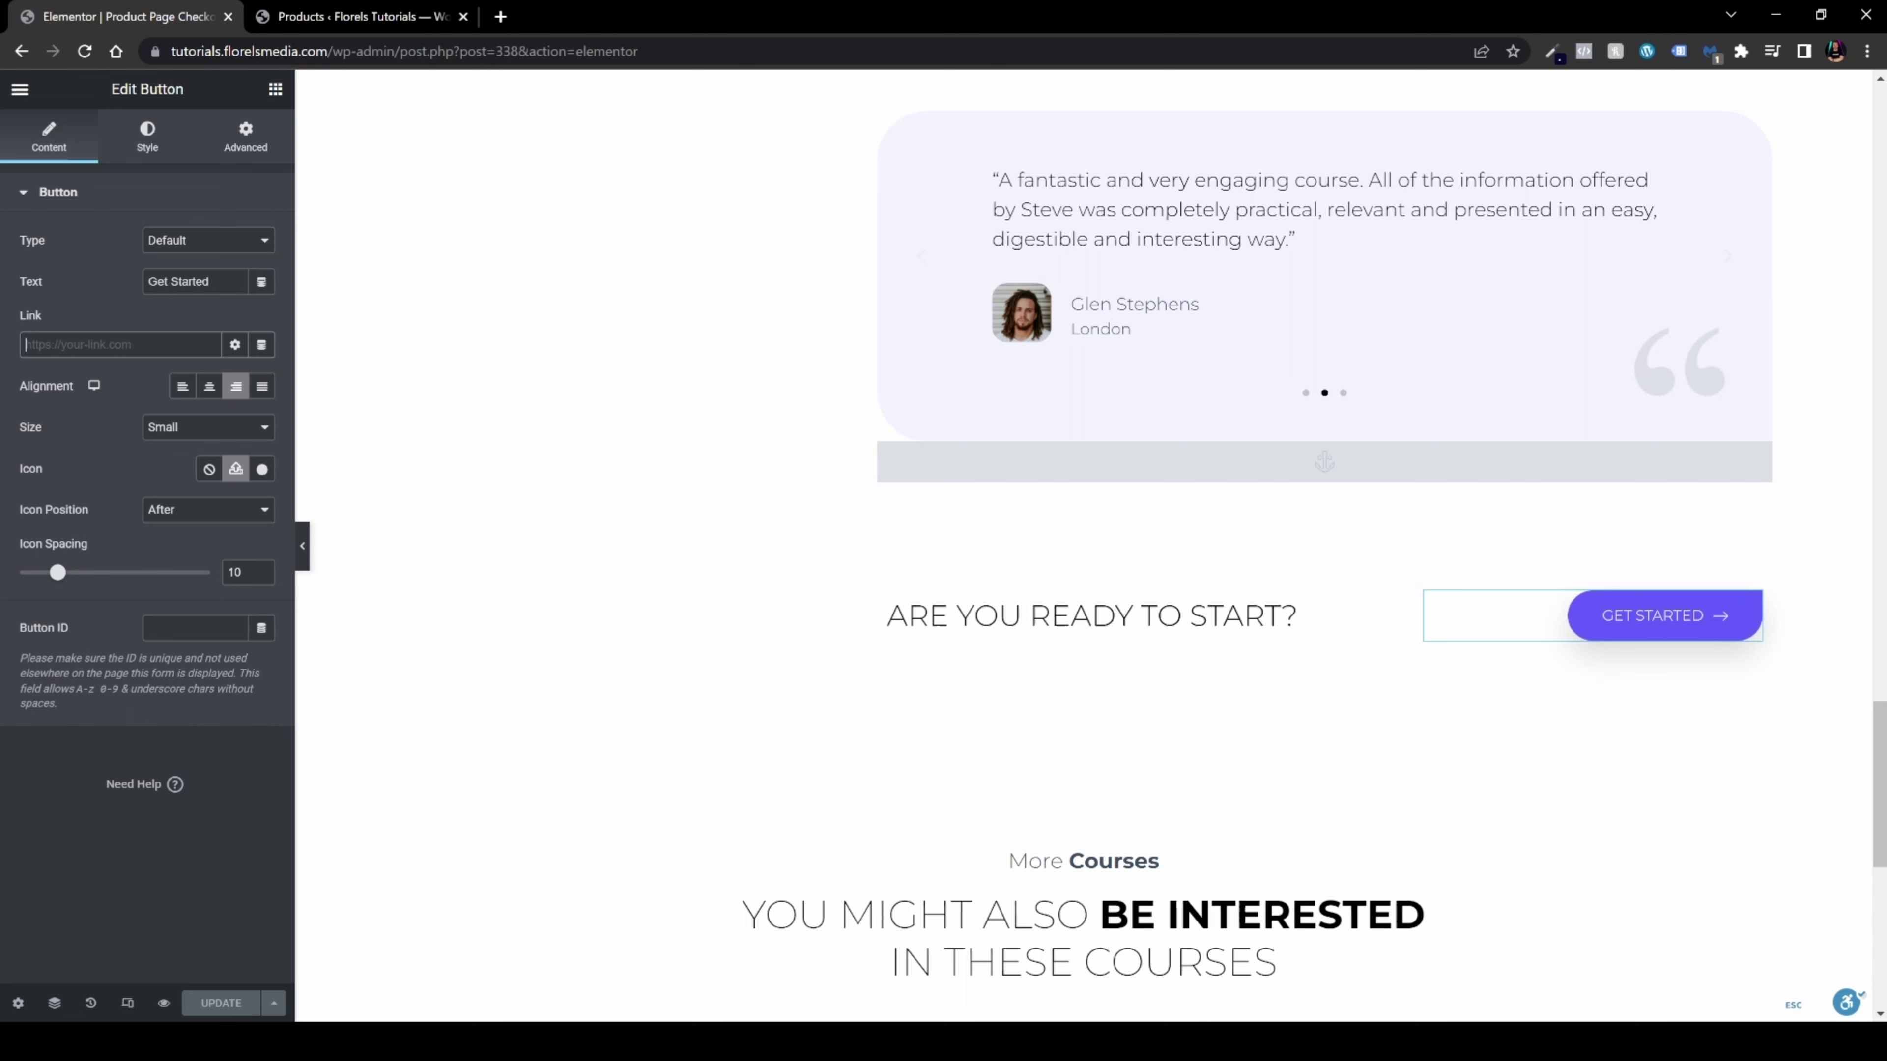
key(alt+Tab)
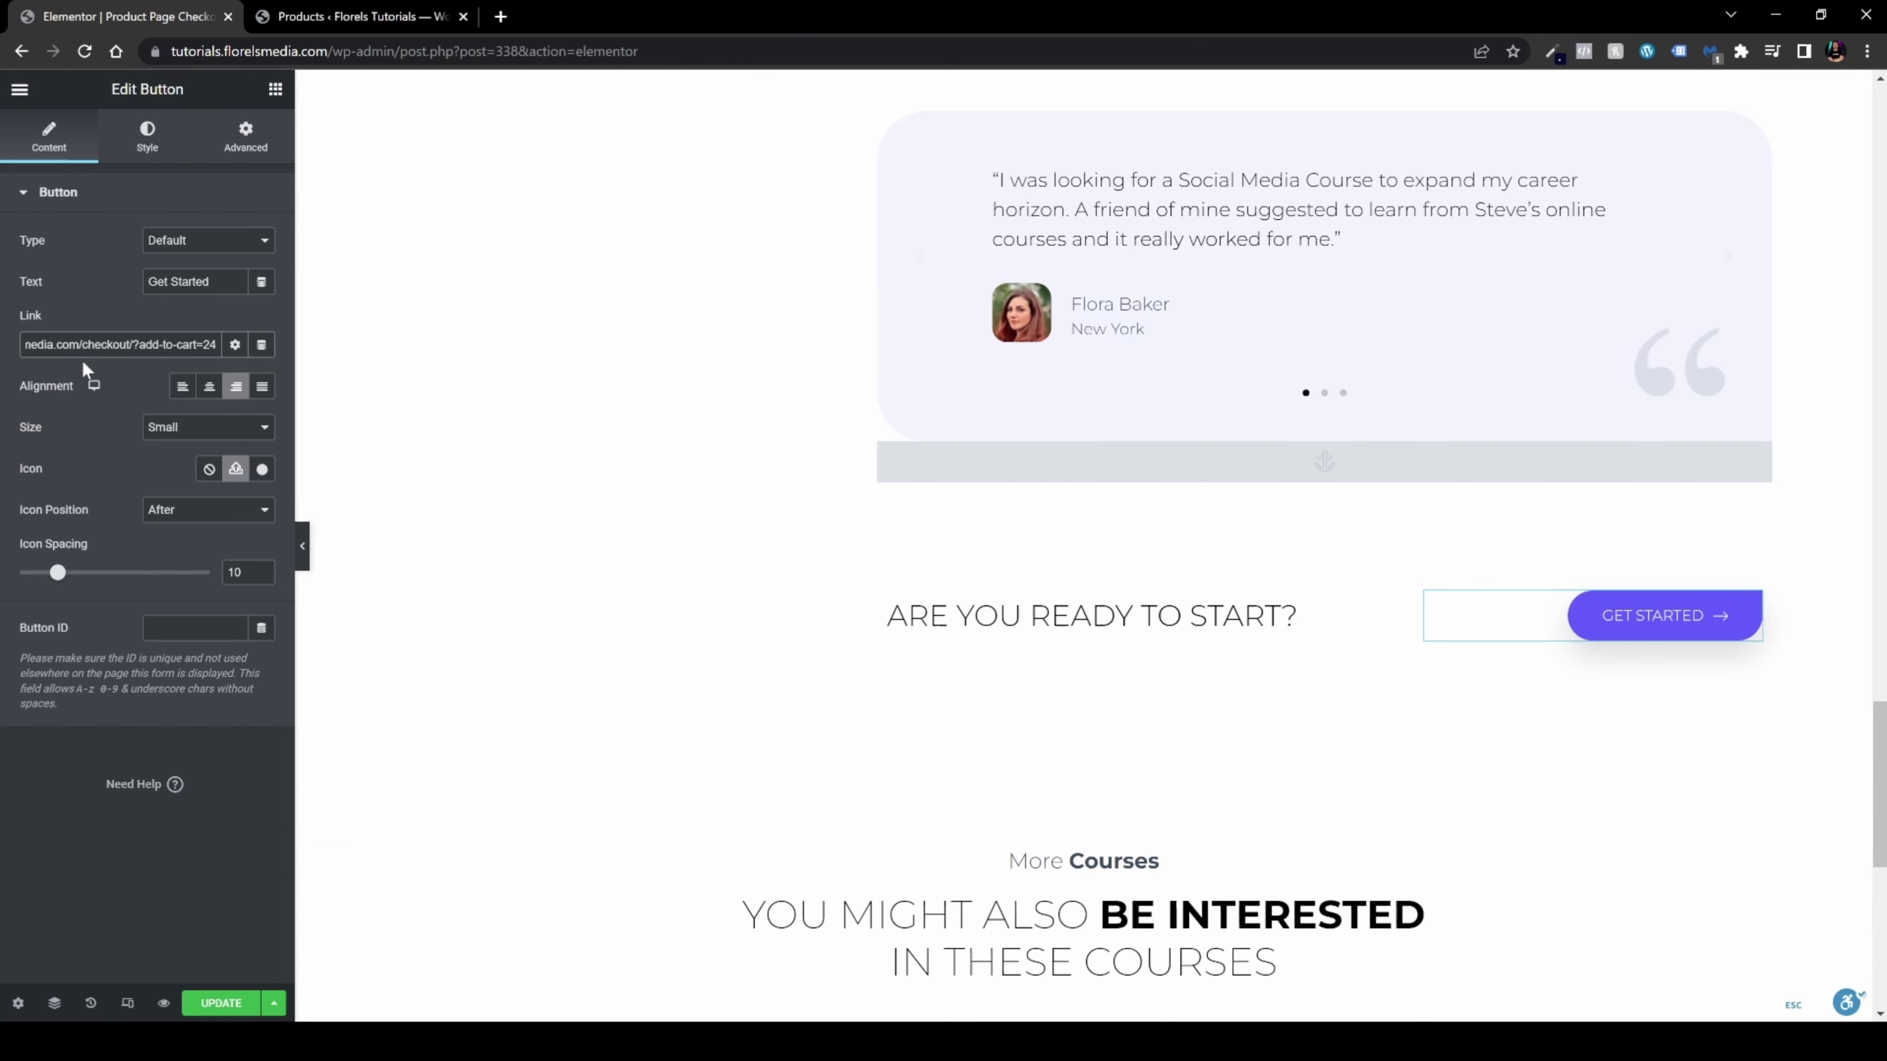
drag(103, 344, 22, 344)
click(29, 344)
drag(104, 344, 217, 344)
click(163, 344)
click(200, 344)
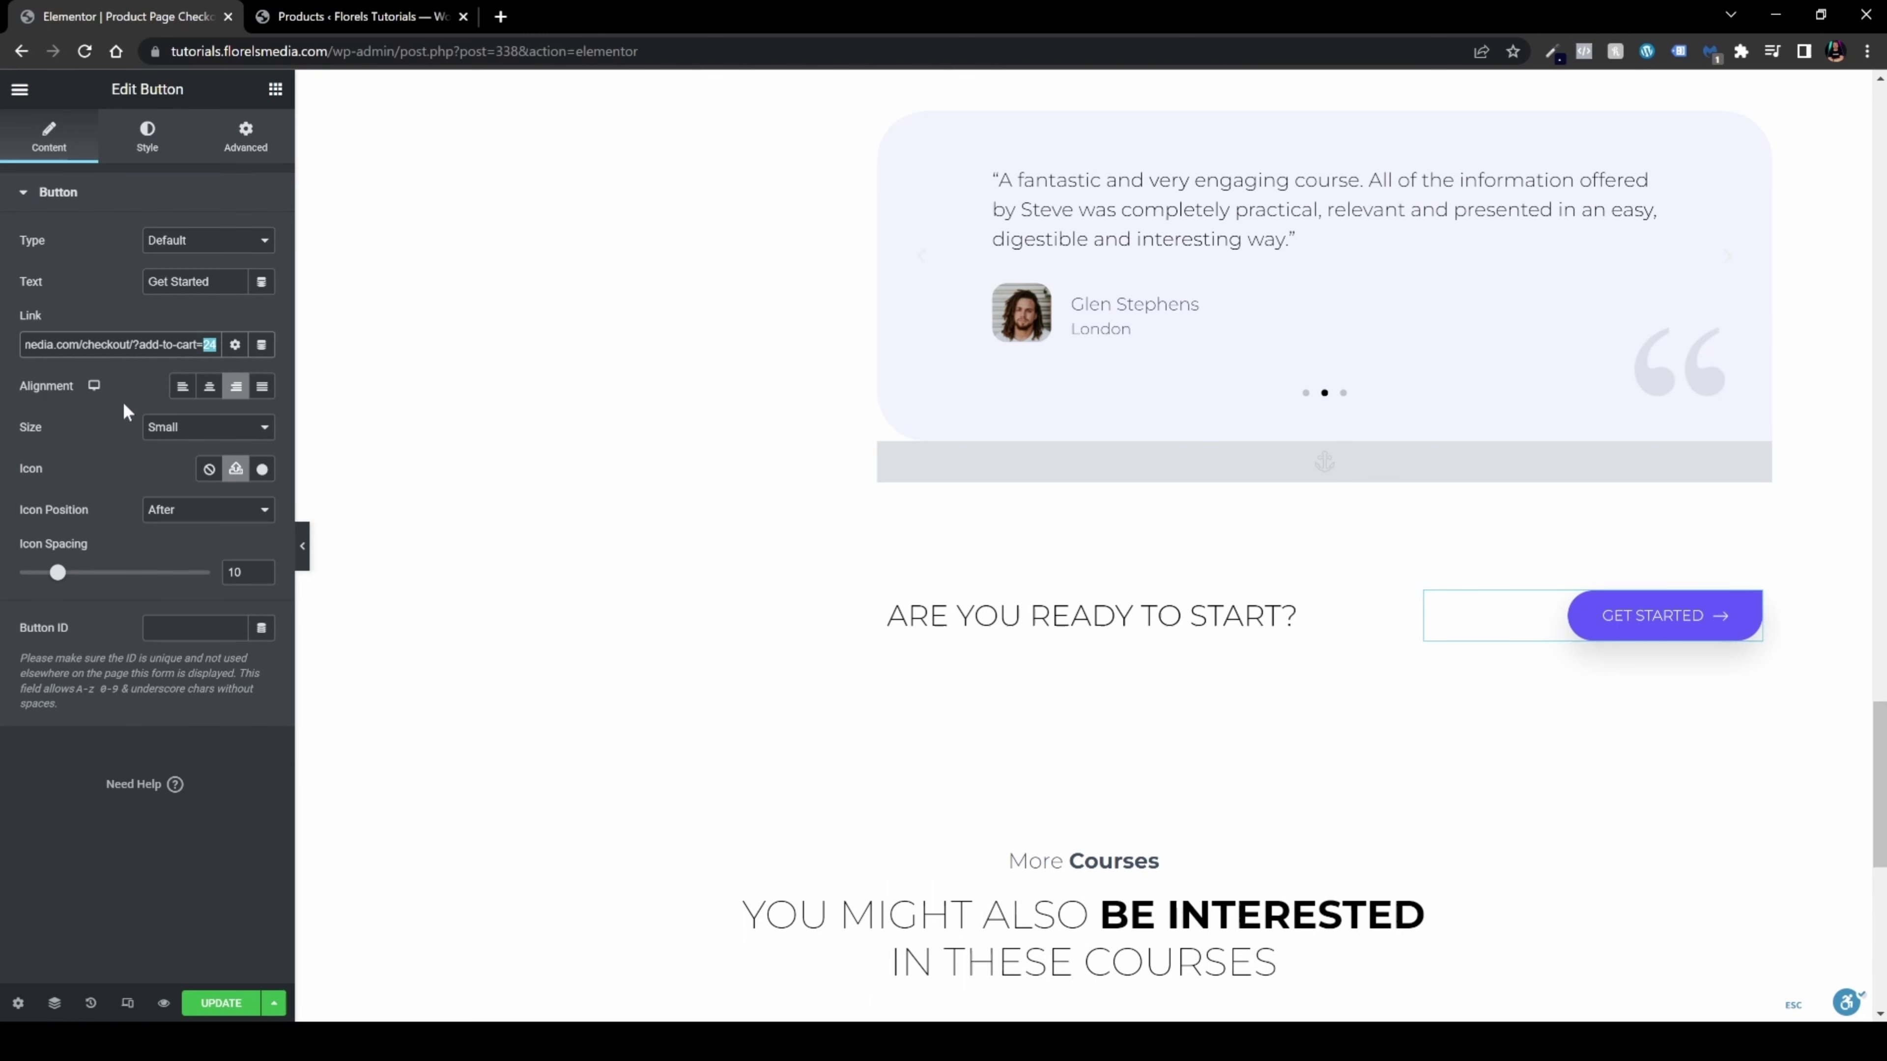
Save the page with UPDATE and preview it in a new tab
click(221, 1003)
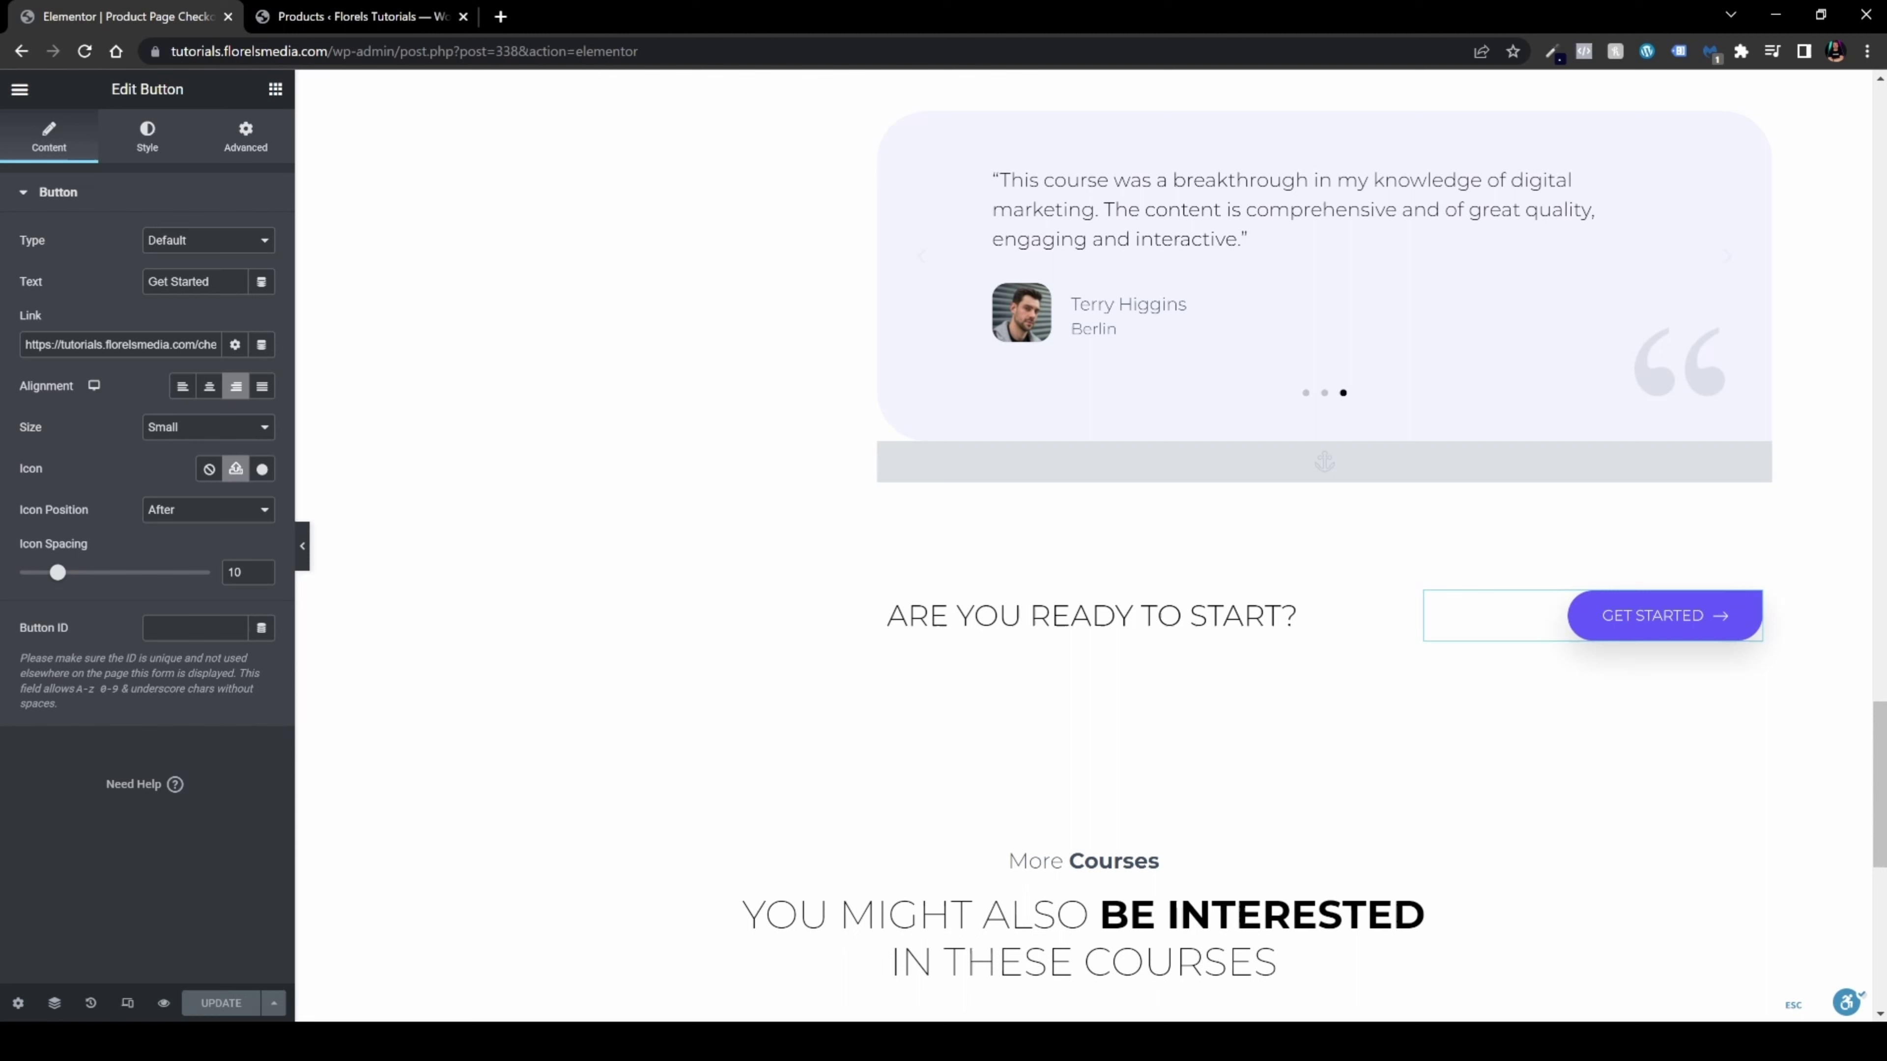
drag(127, 345, 217, 345)
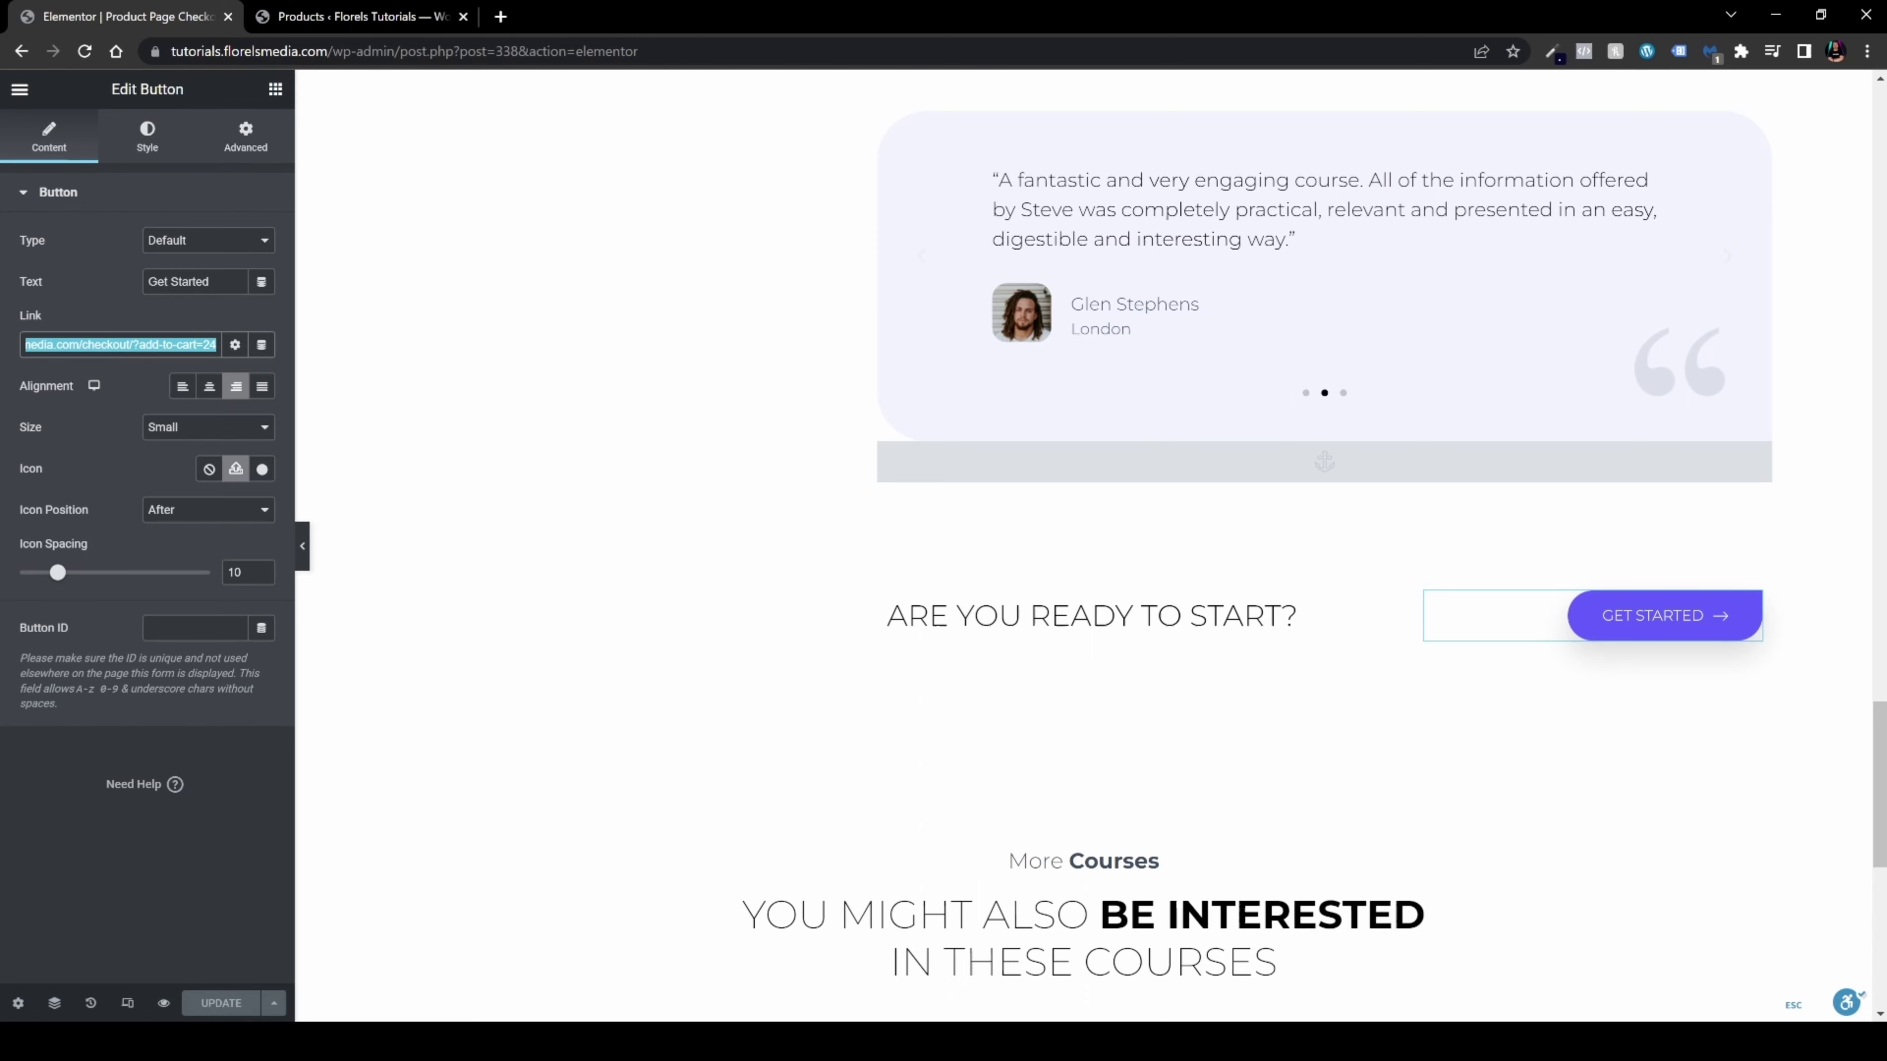
click(164, 1004)
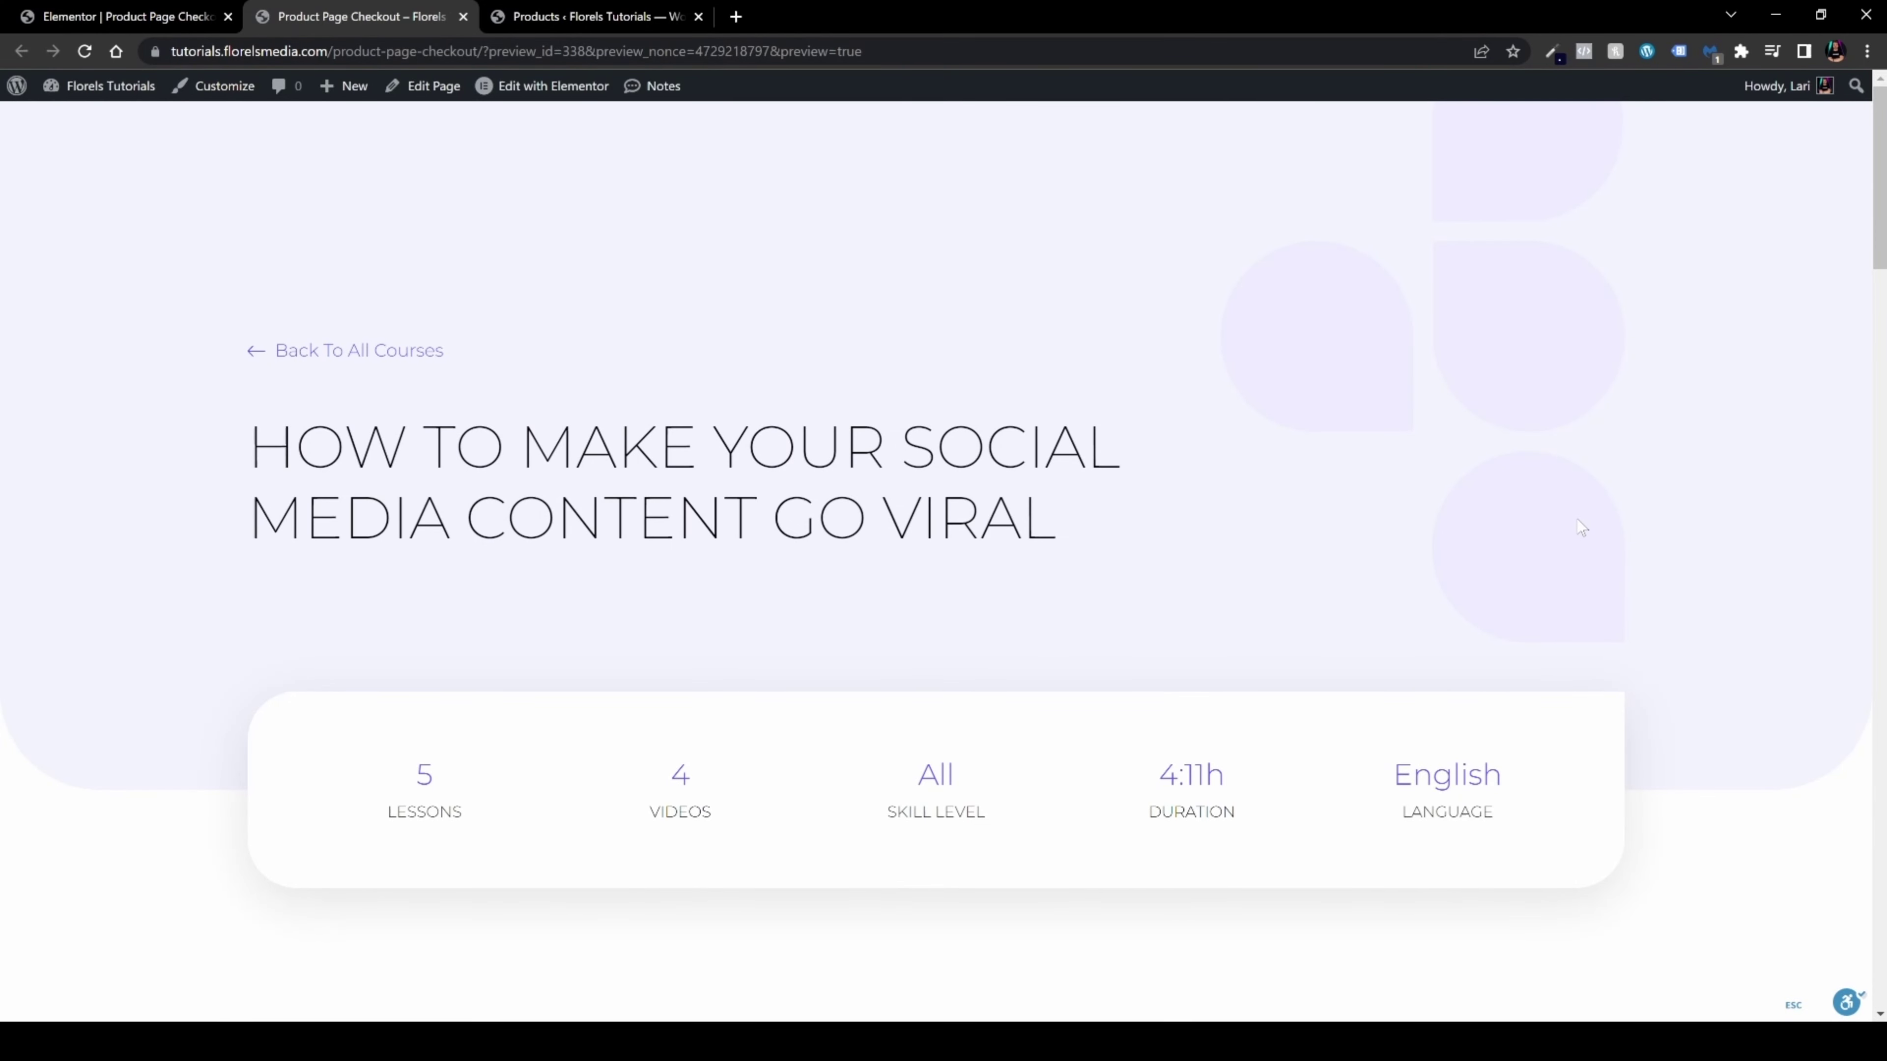
In the preview, click GET STARTED to reach checkout with T-Shirt with Logo in the cart
scroll(1581, 526, down, 15)
scroll(1581, 526, down, 18)
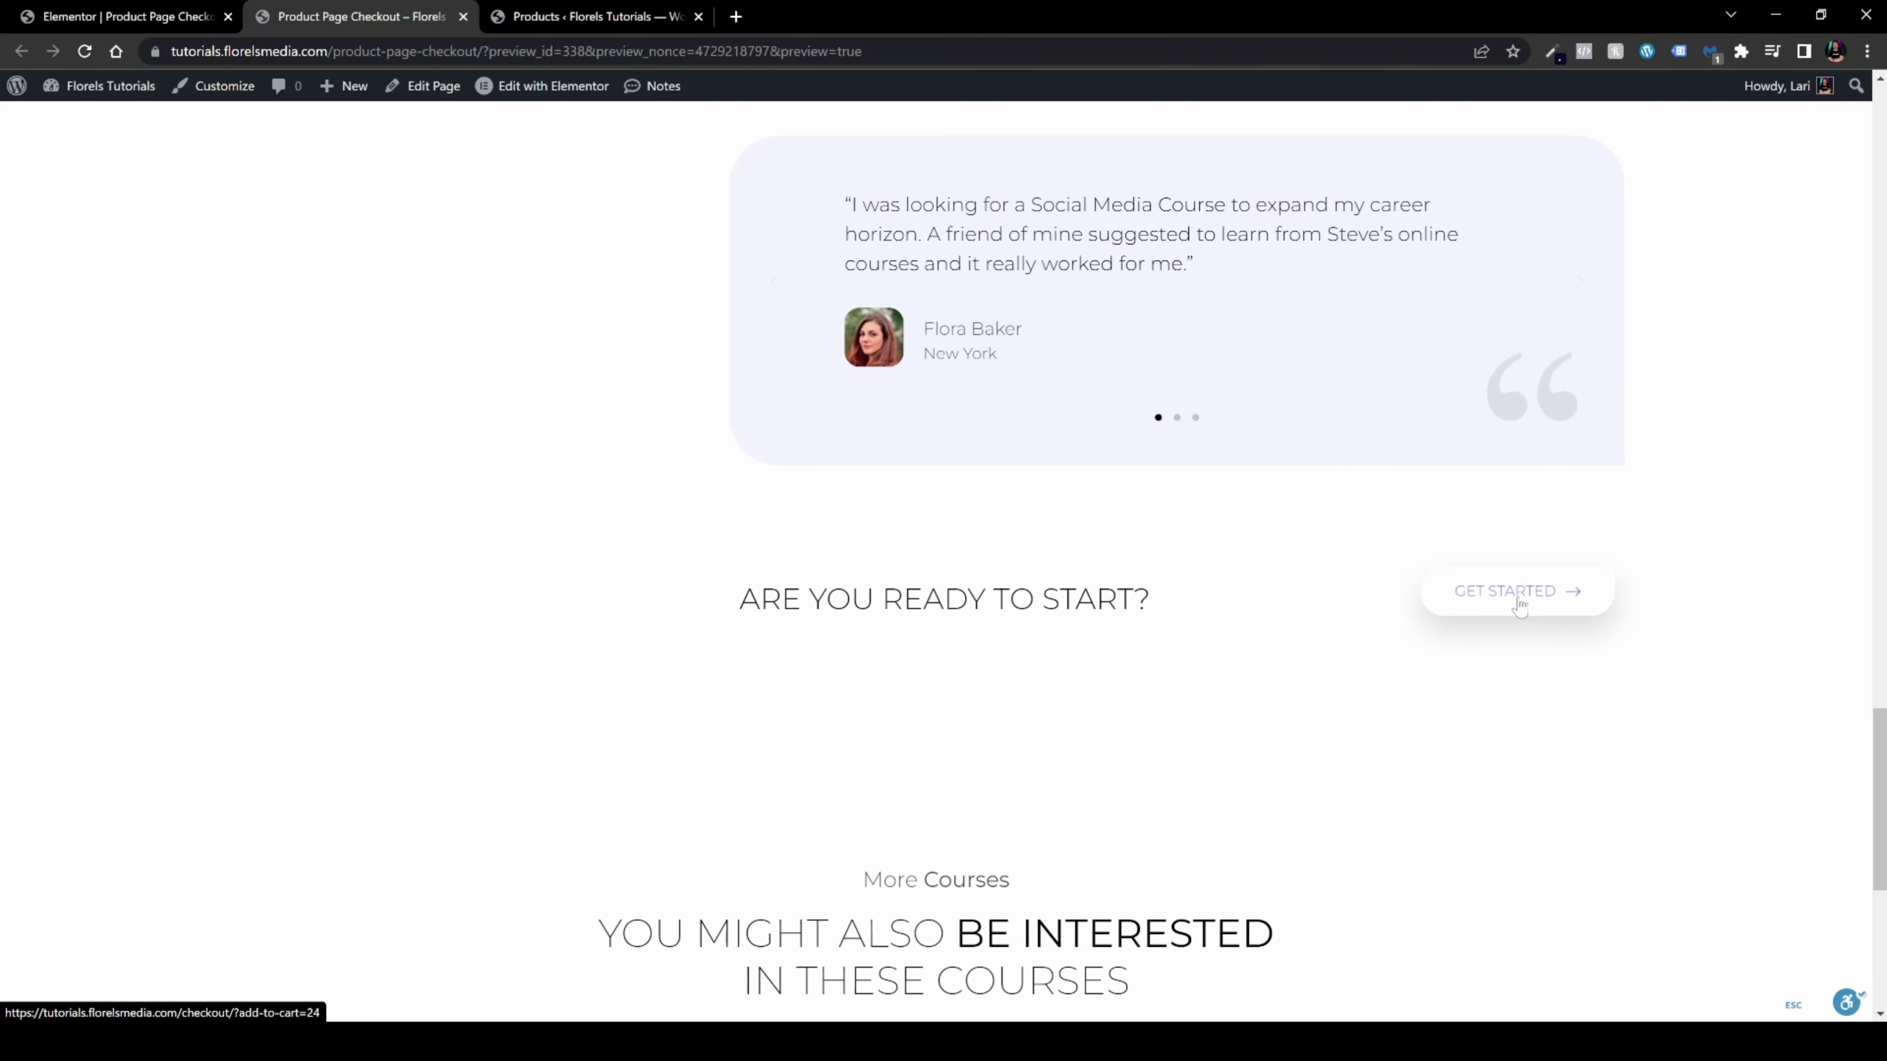
scroll(1637, 617, up, 1)
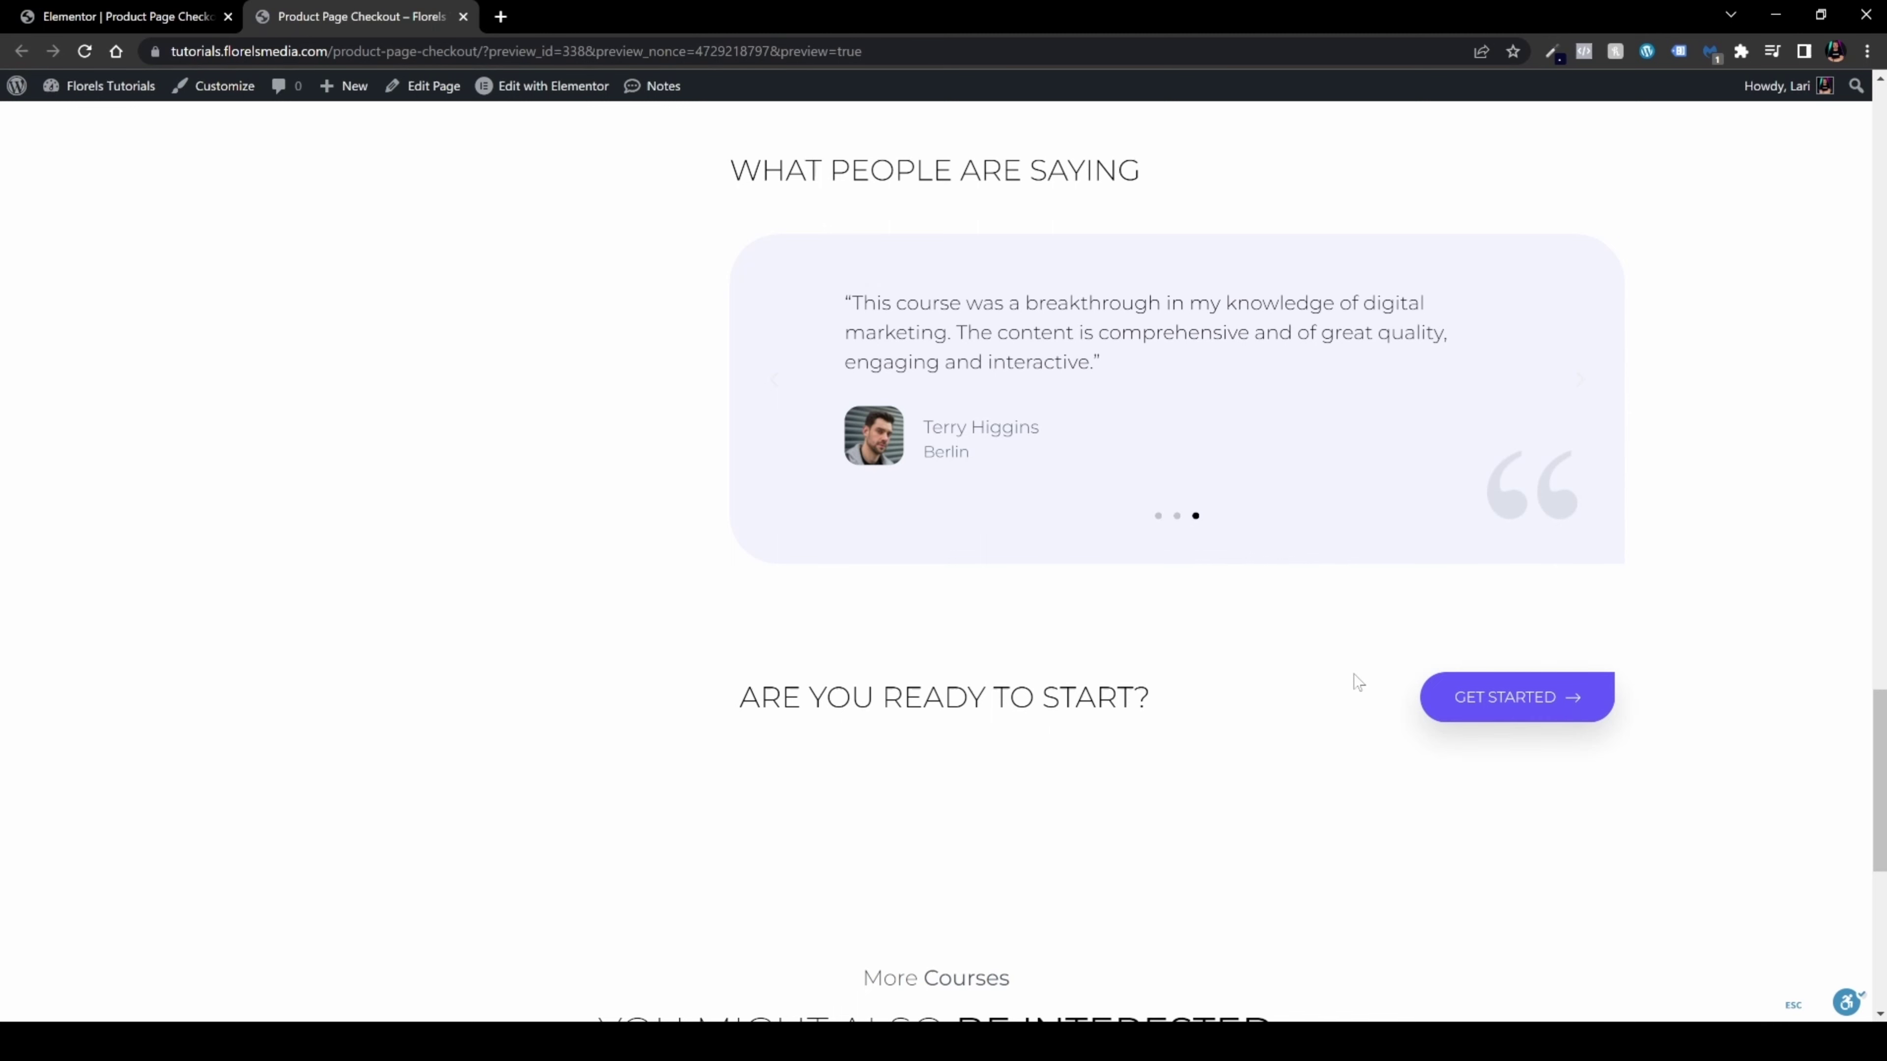
click(1512, 708)
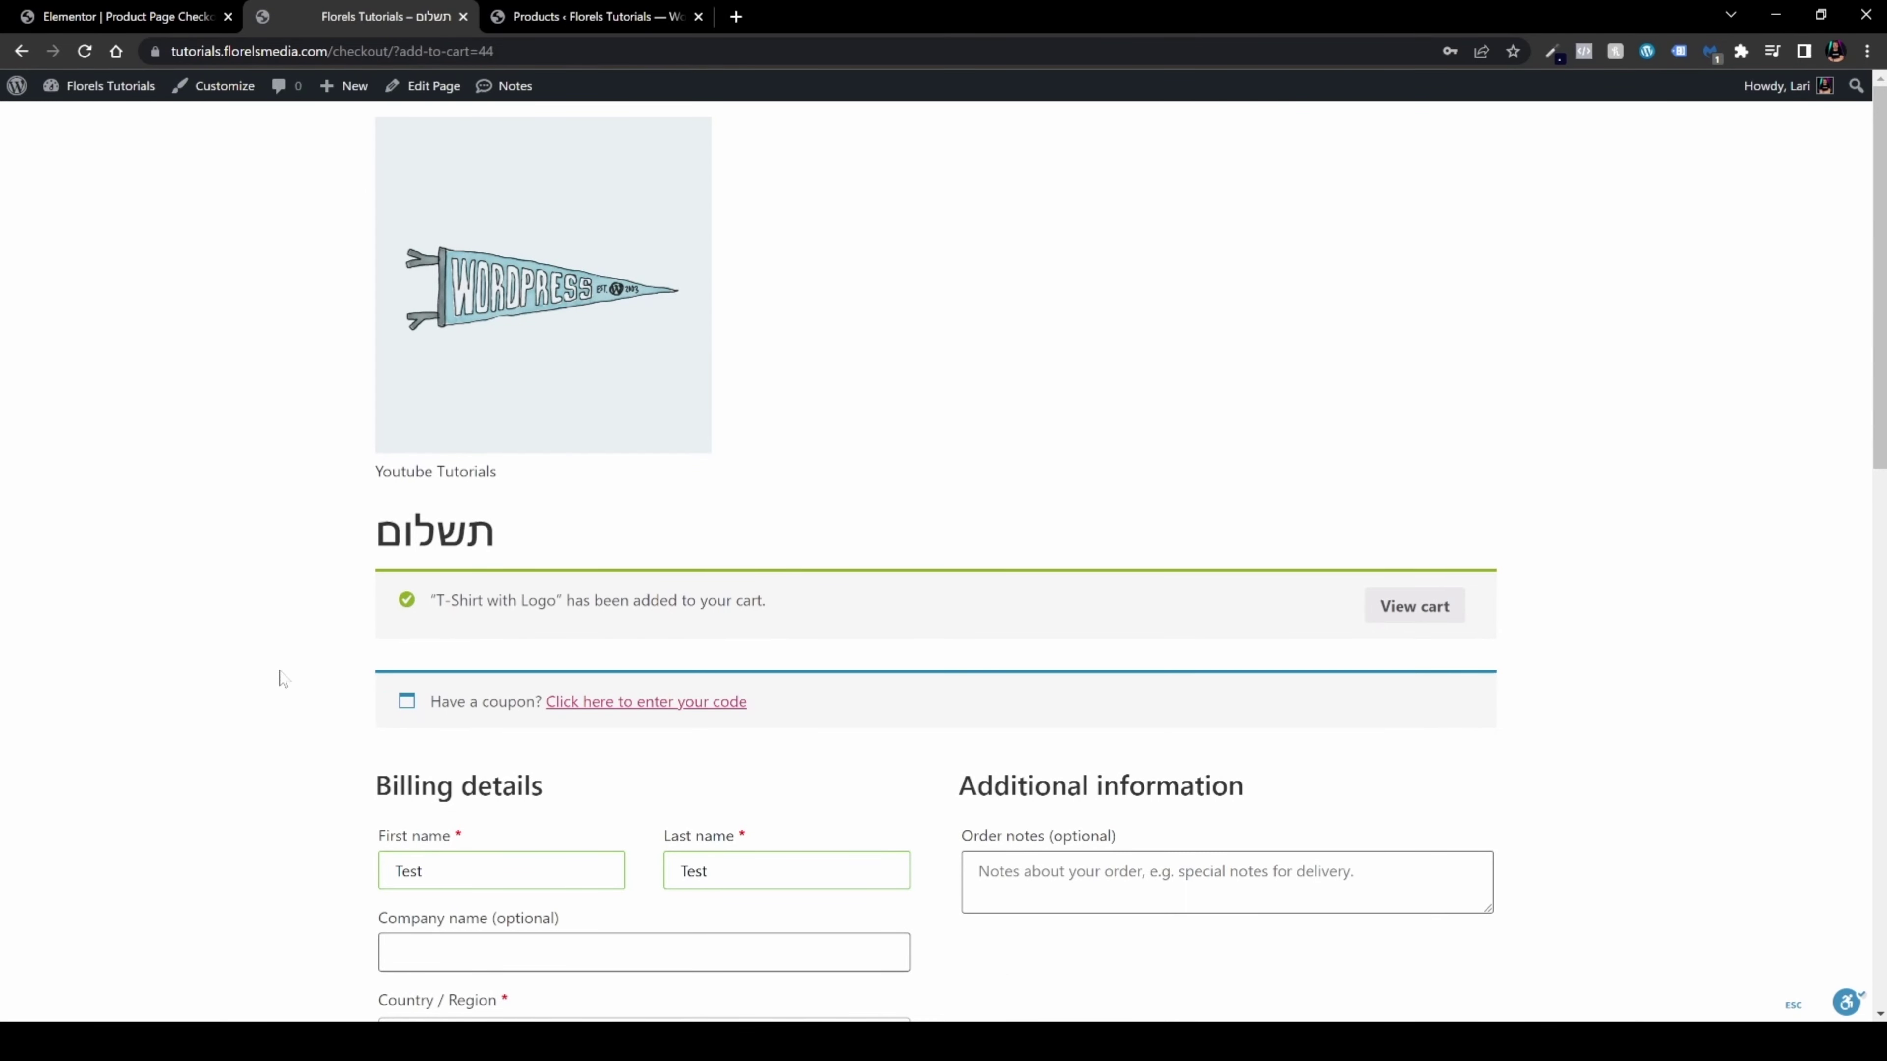
scroll(280, 677, down, 6)
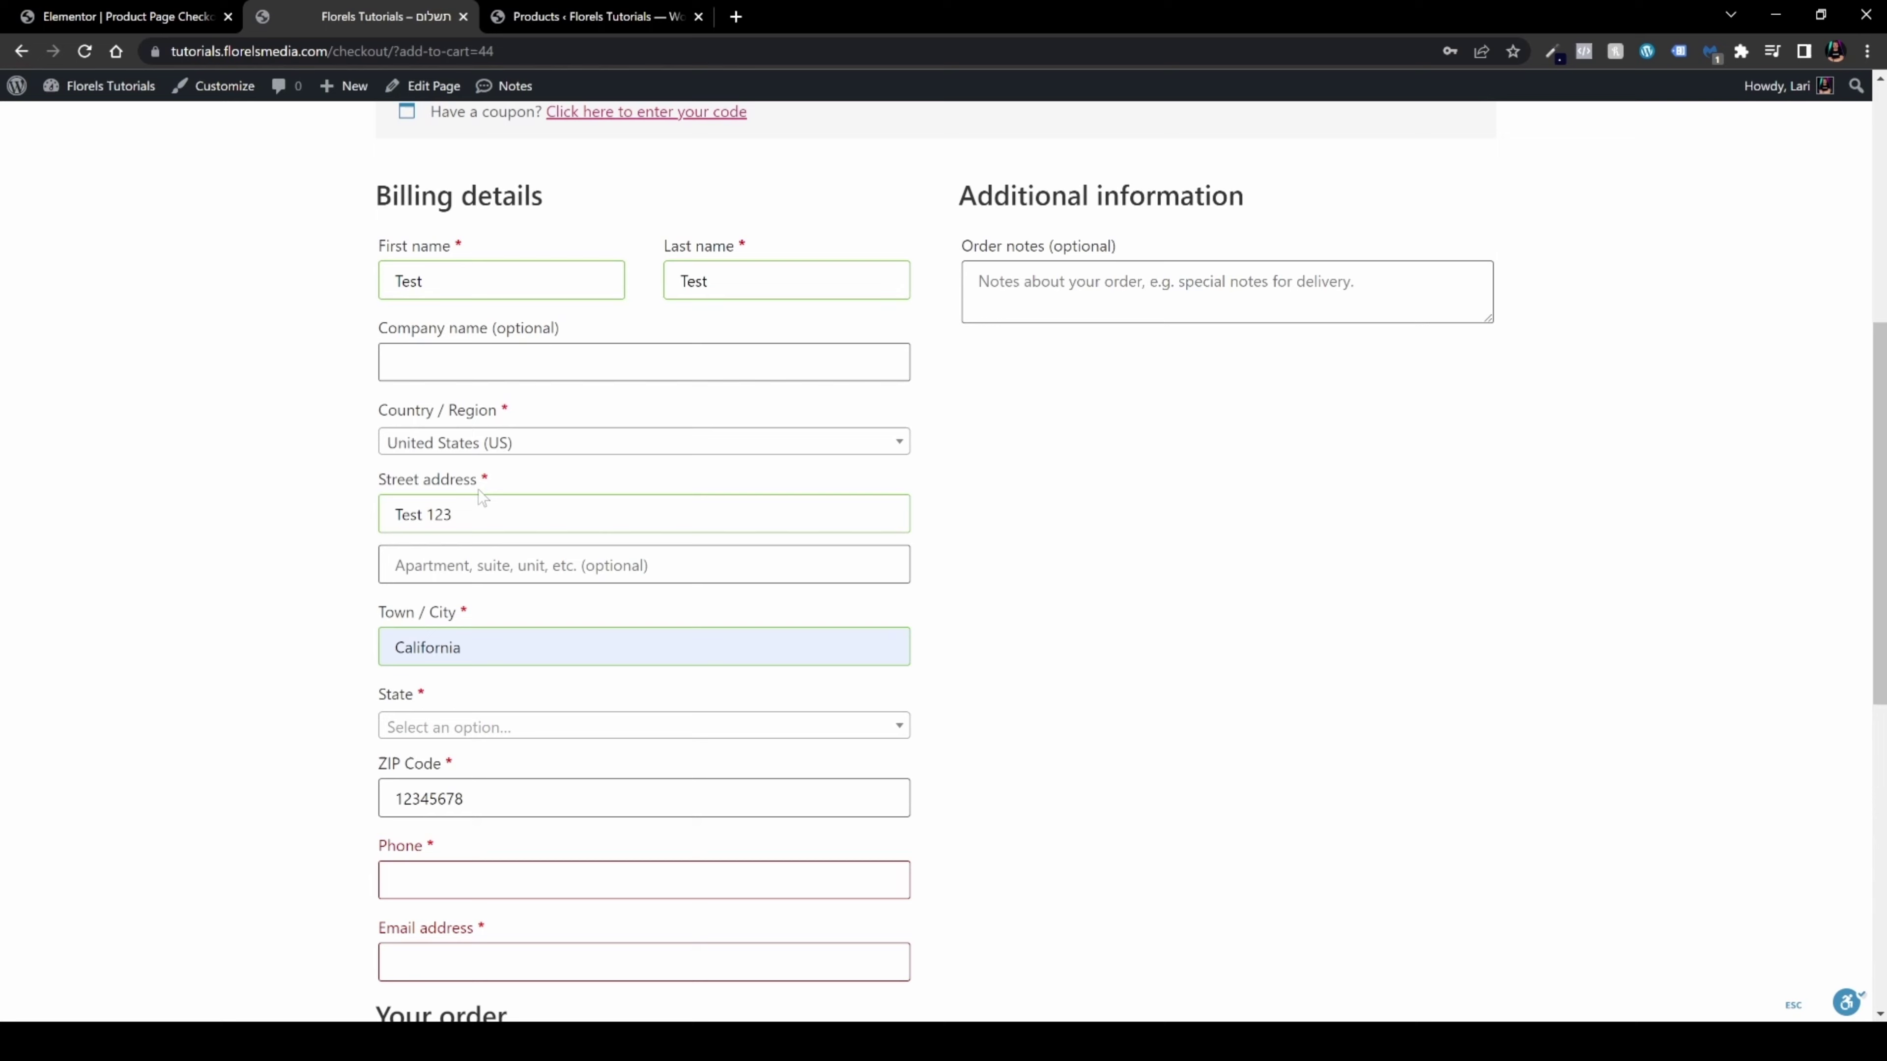
scroll(498, 459, down, 6)
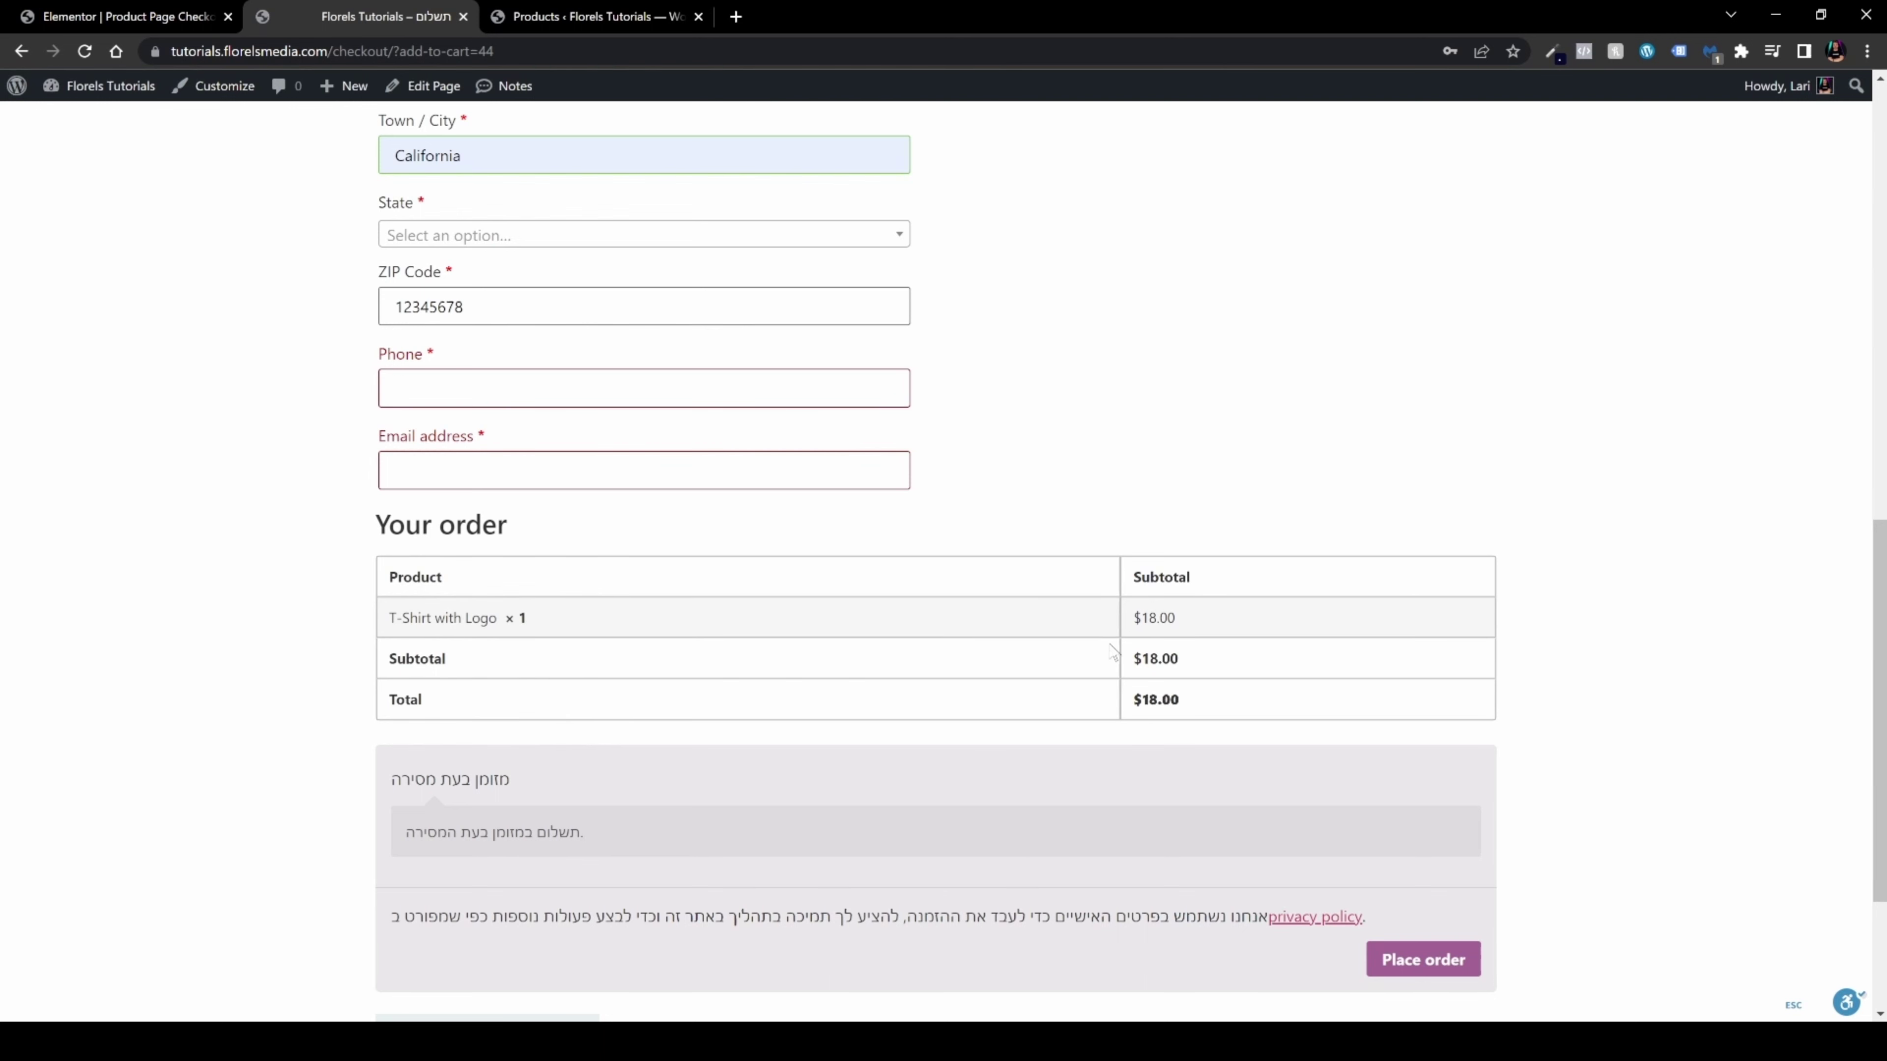
scroll(1112, 652, up, 1)
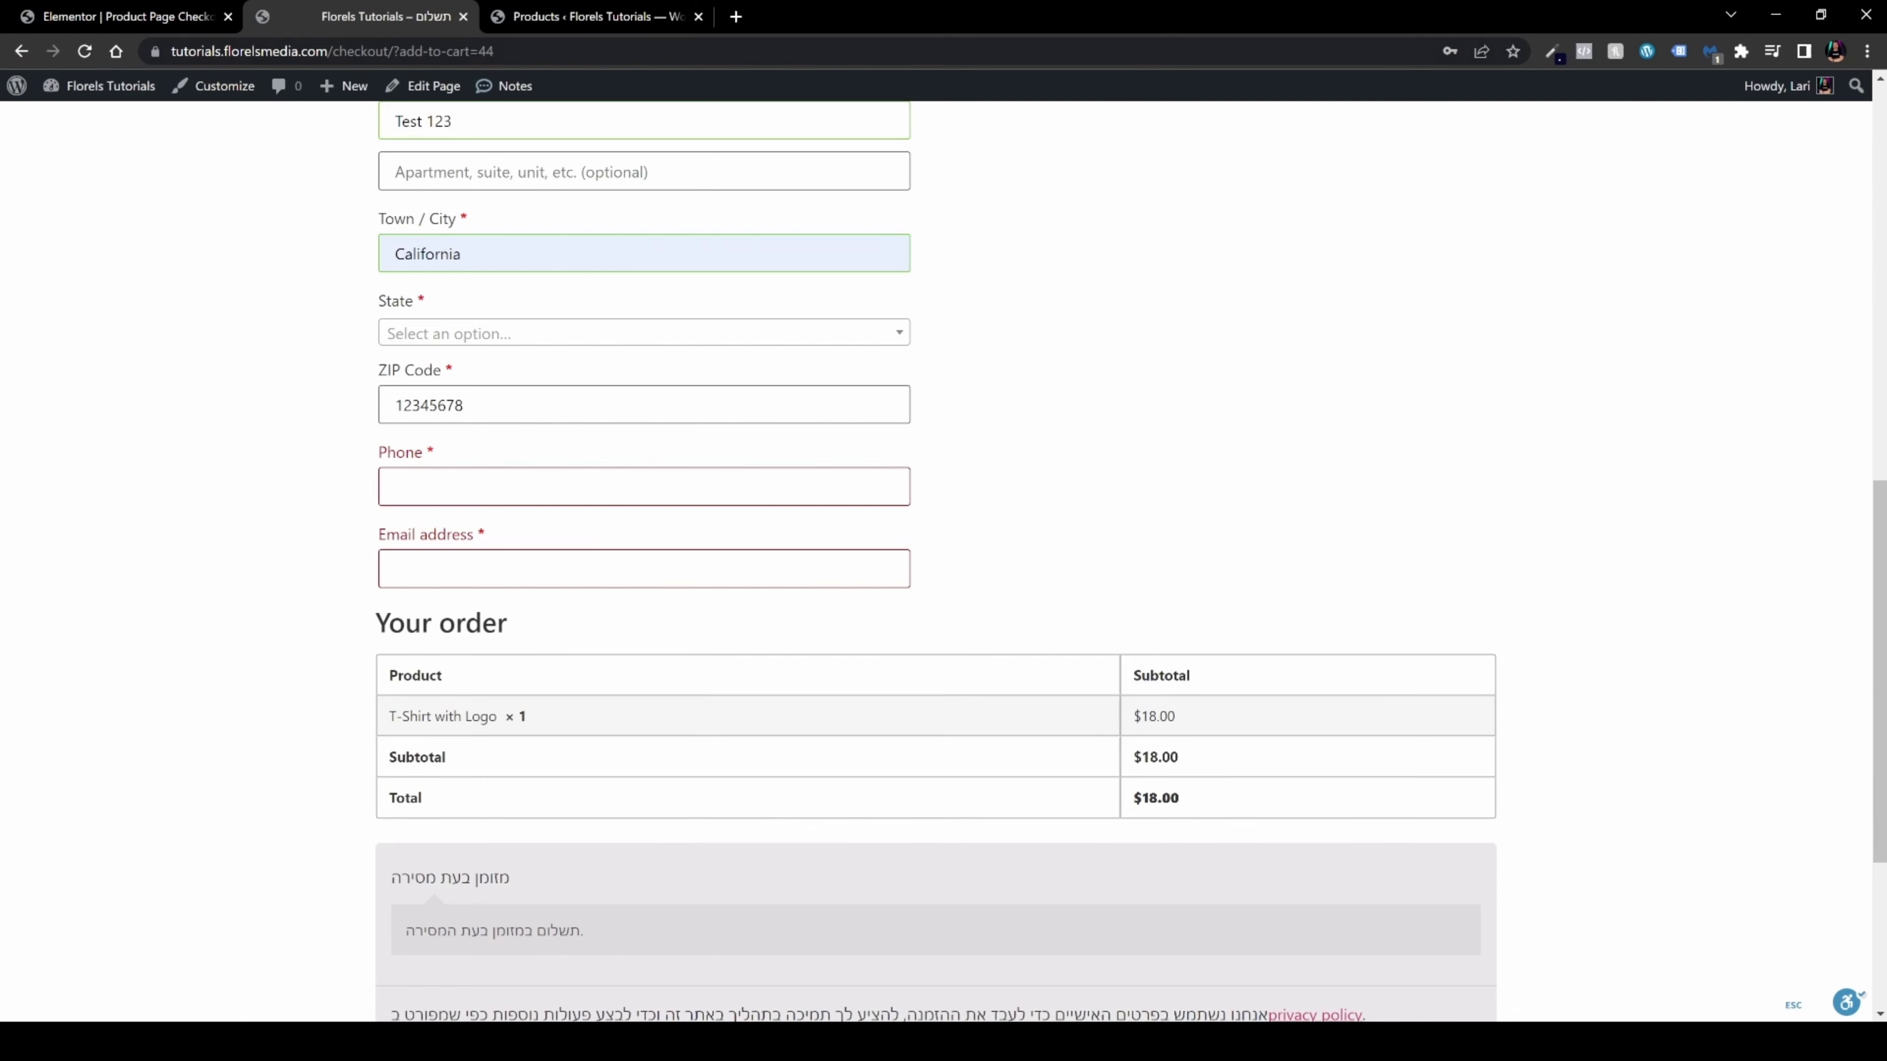
click(591, 16)
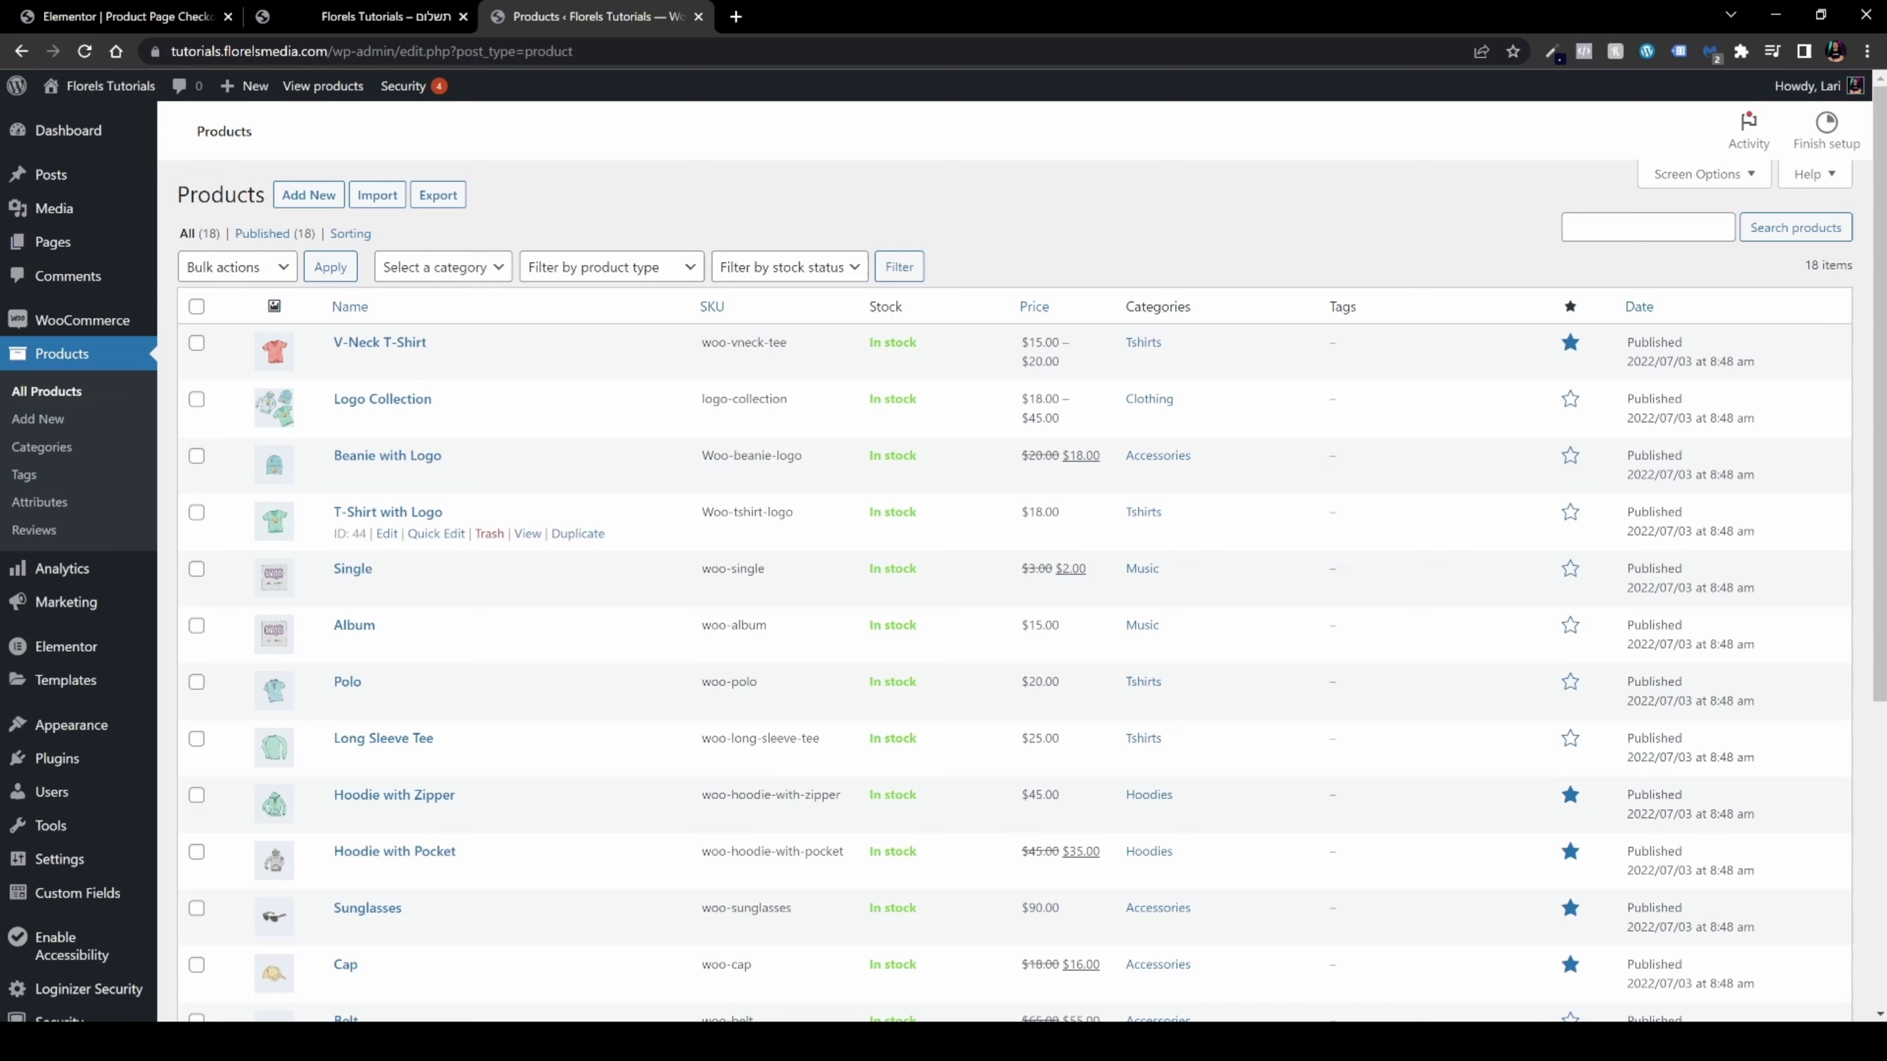
click(357, 16)
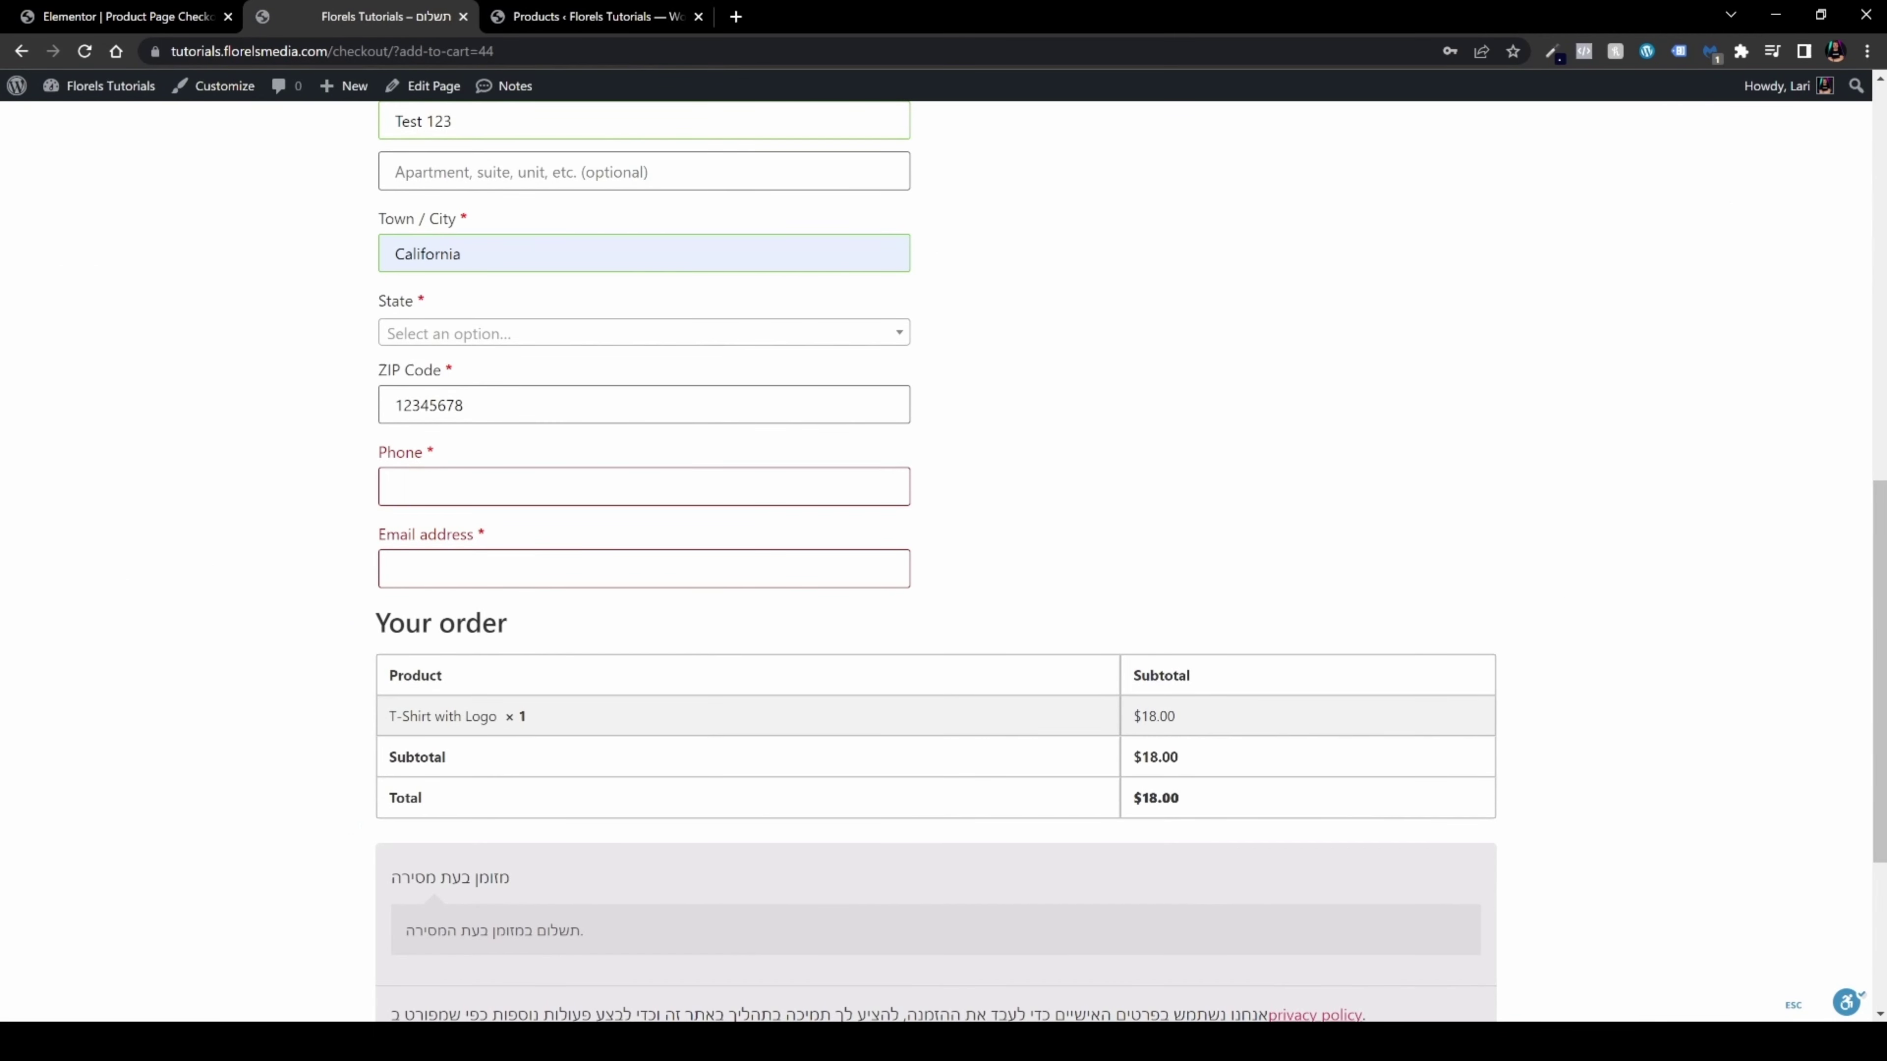
scroll(476, 727, up, 3)
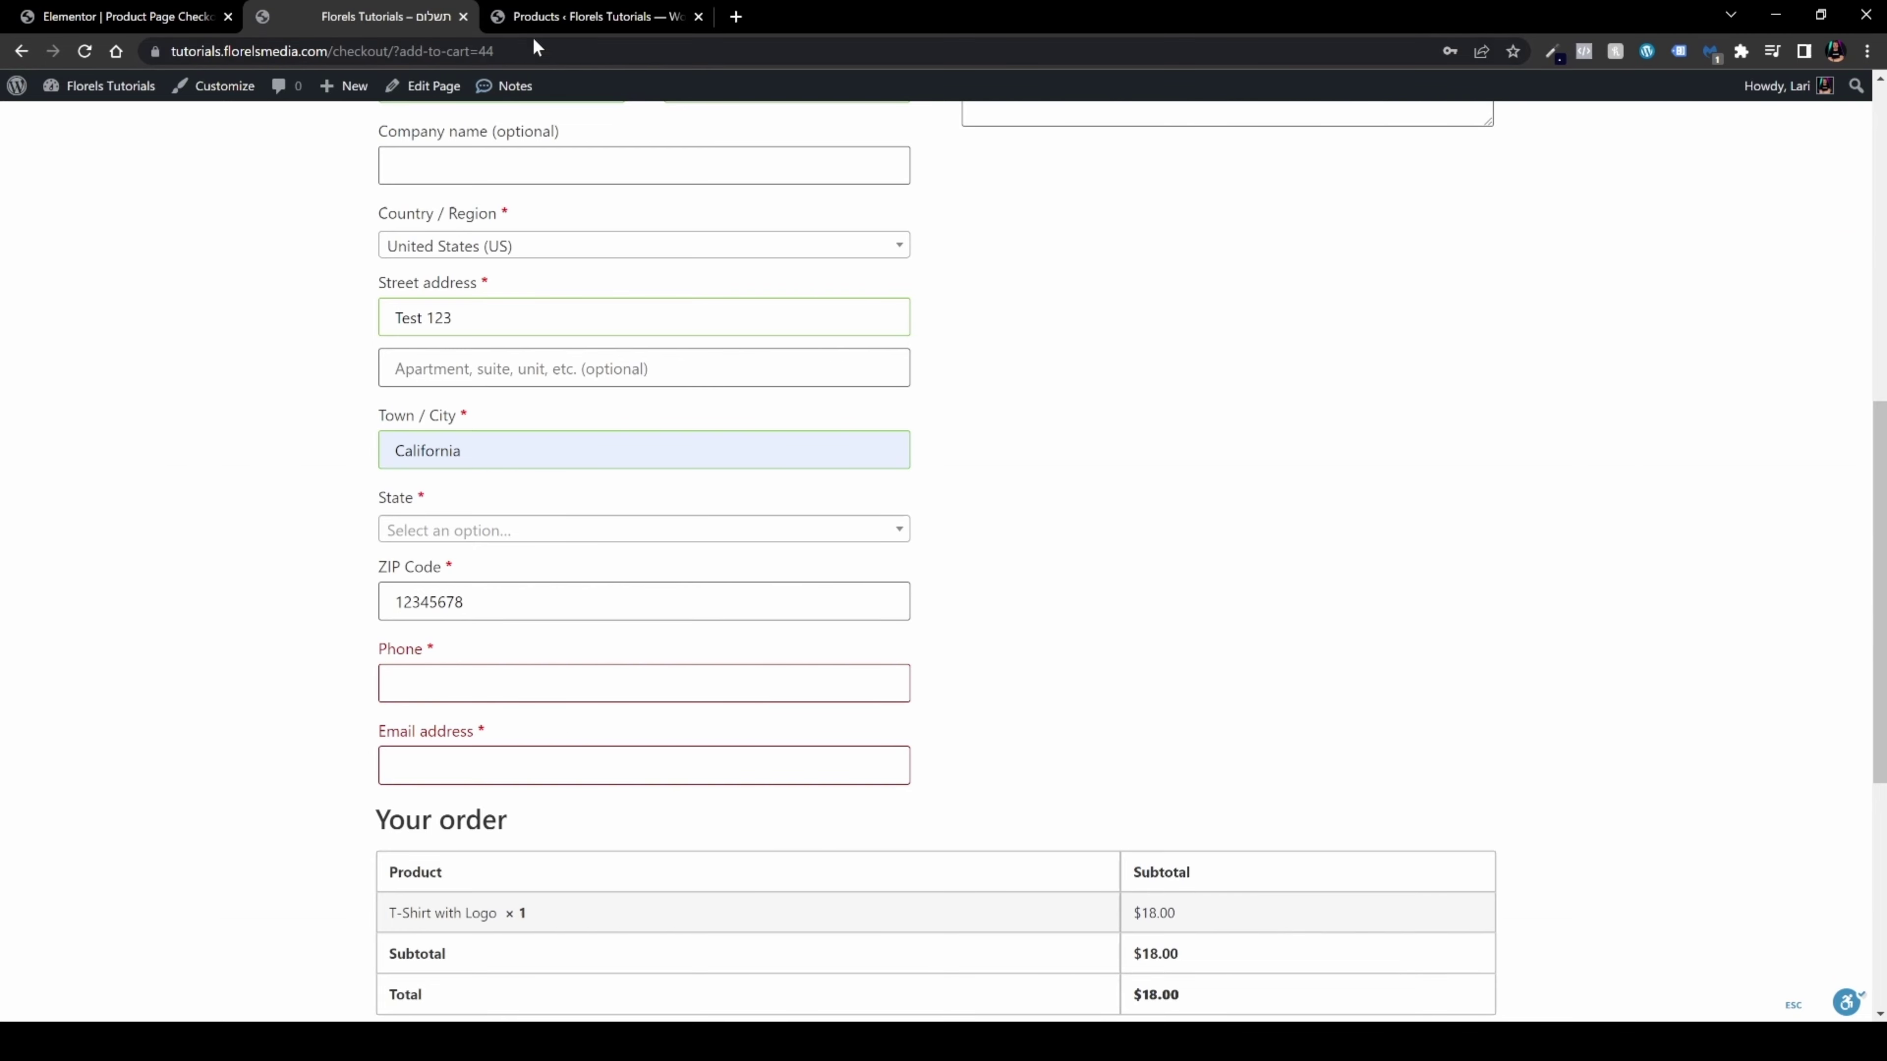
Search the Add New plugins page for 'code'
click(543, 18)
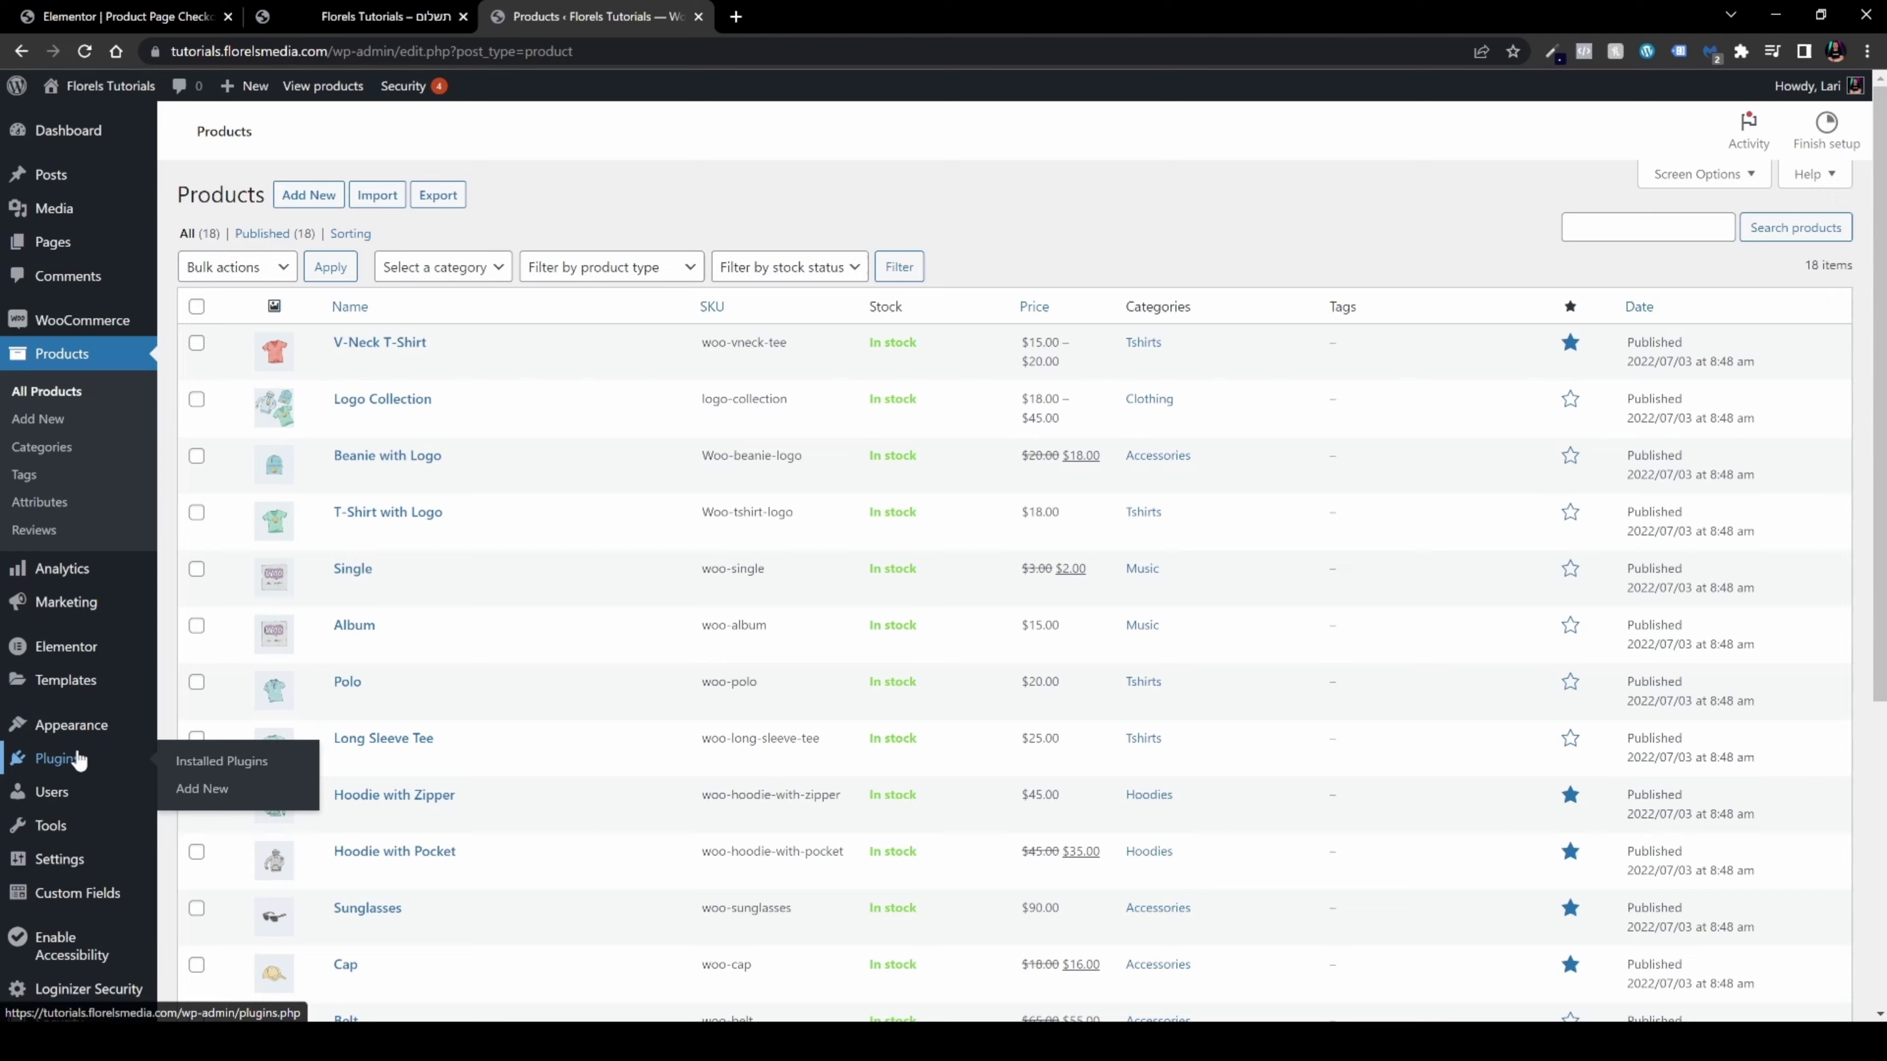
click(79, 759)
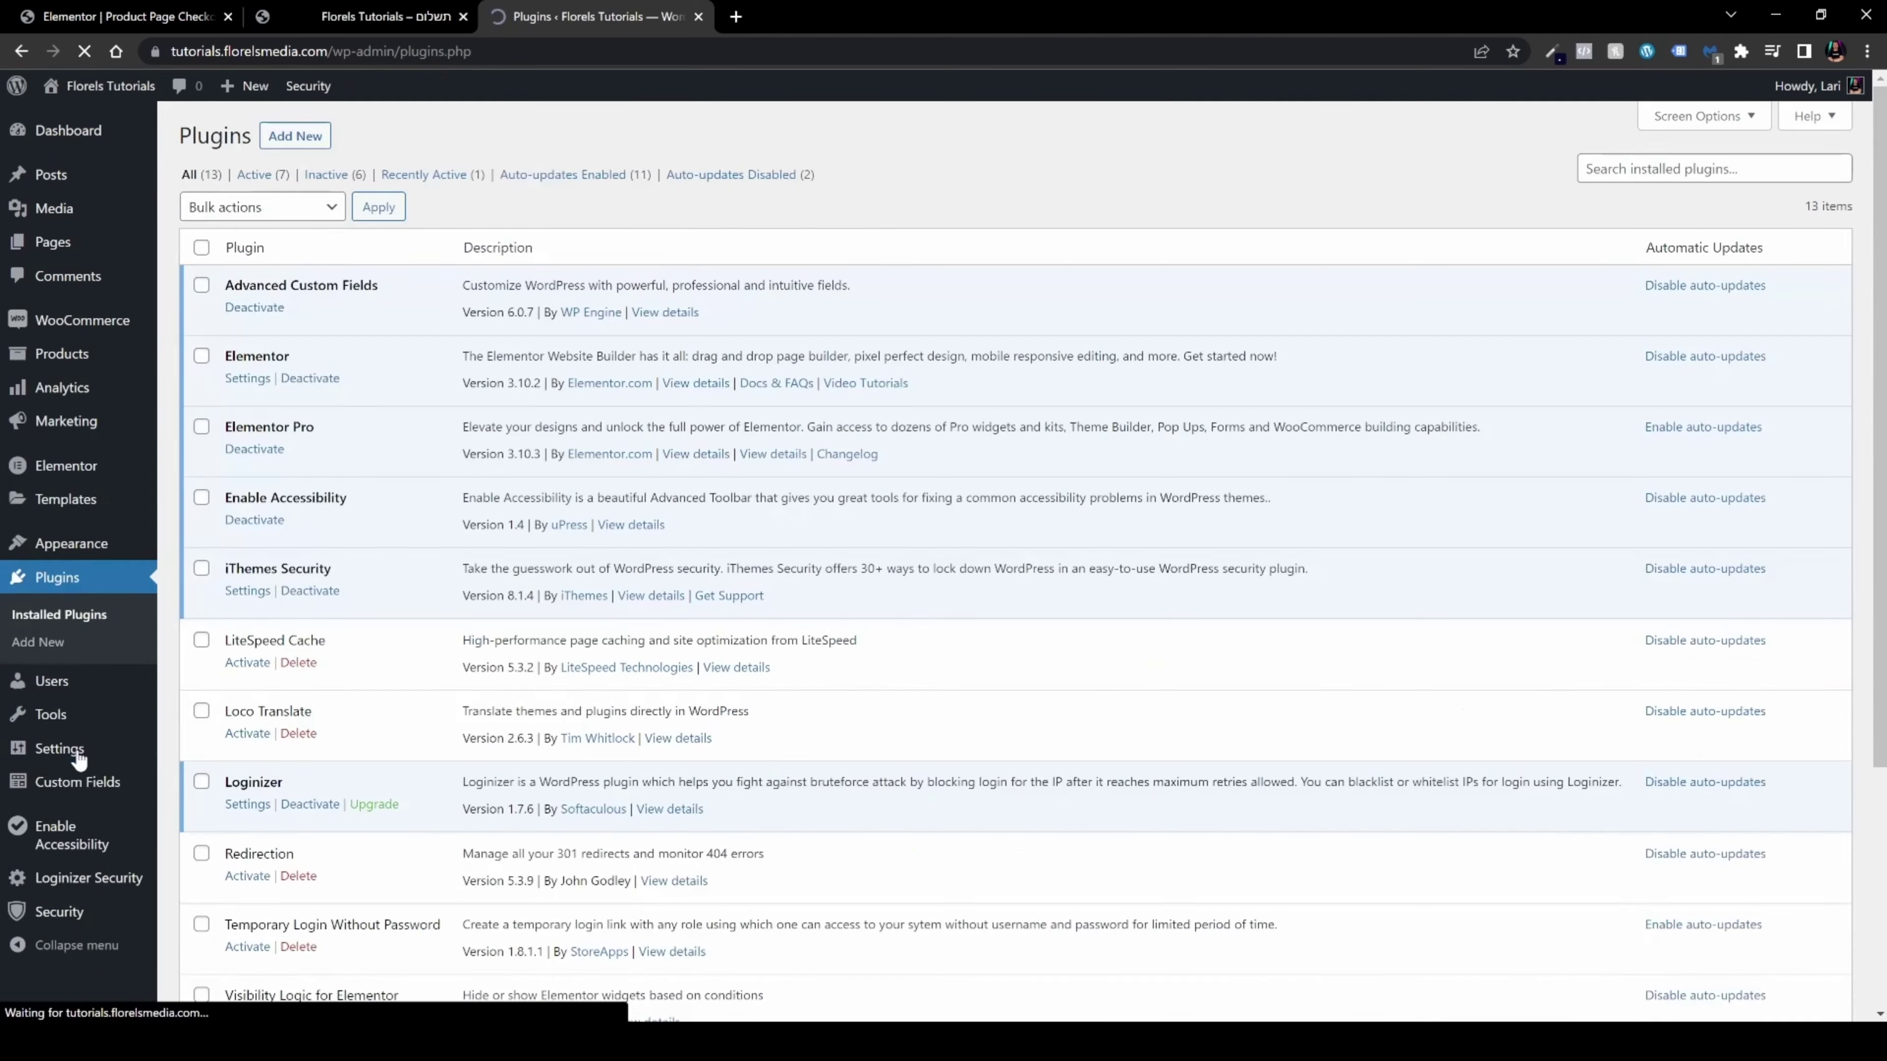
click(292, 139)
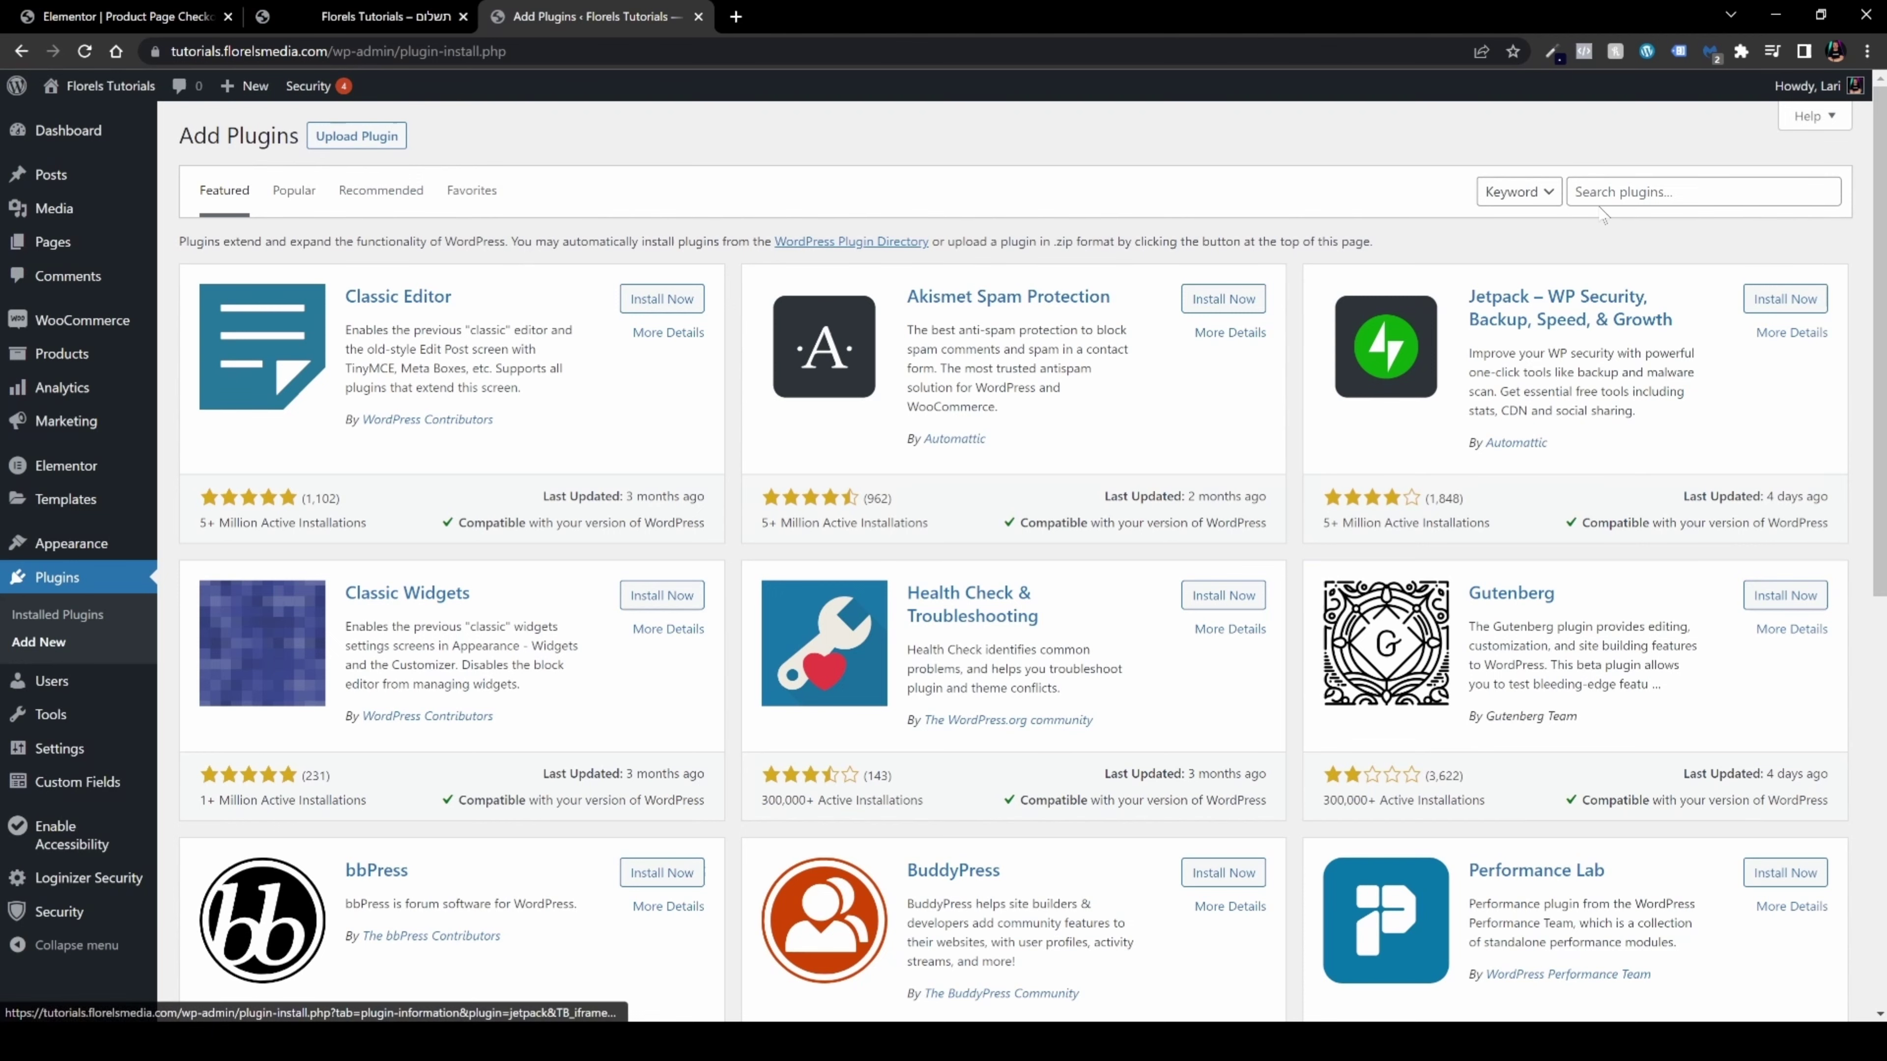
click(1682, 194)
text(code)
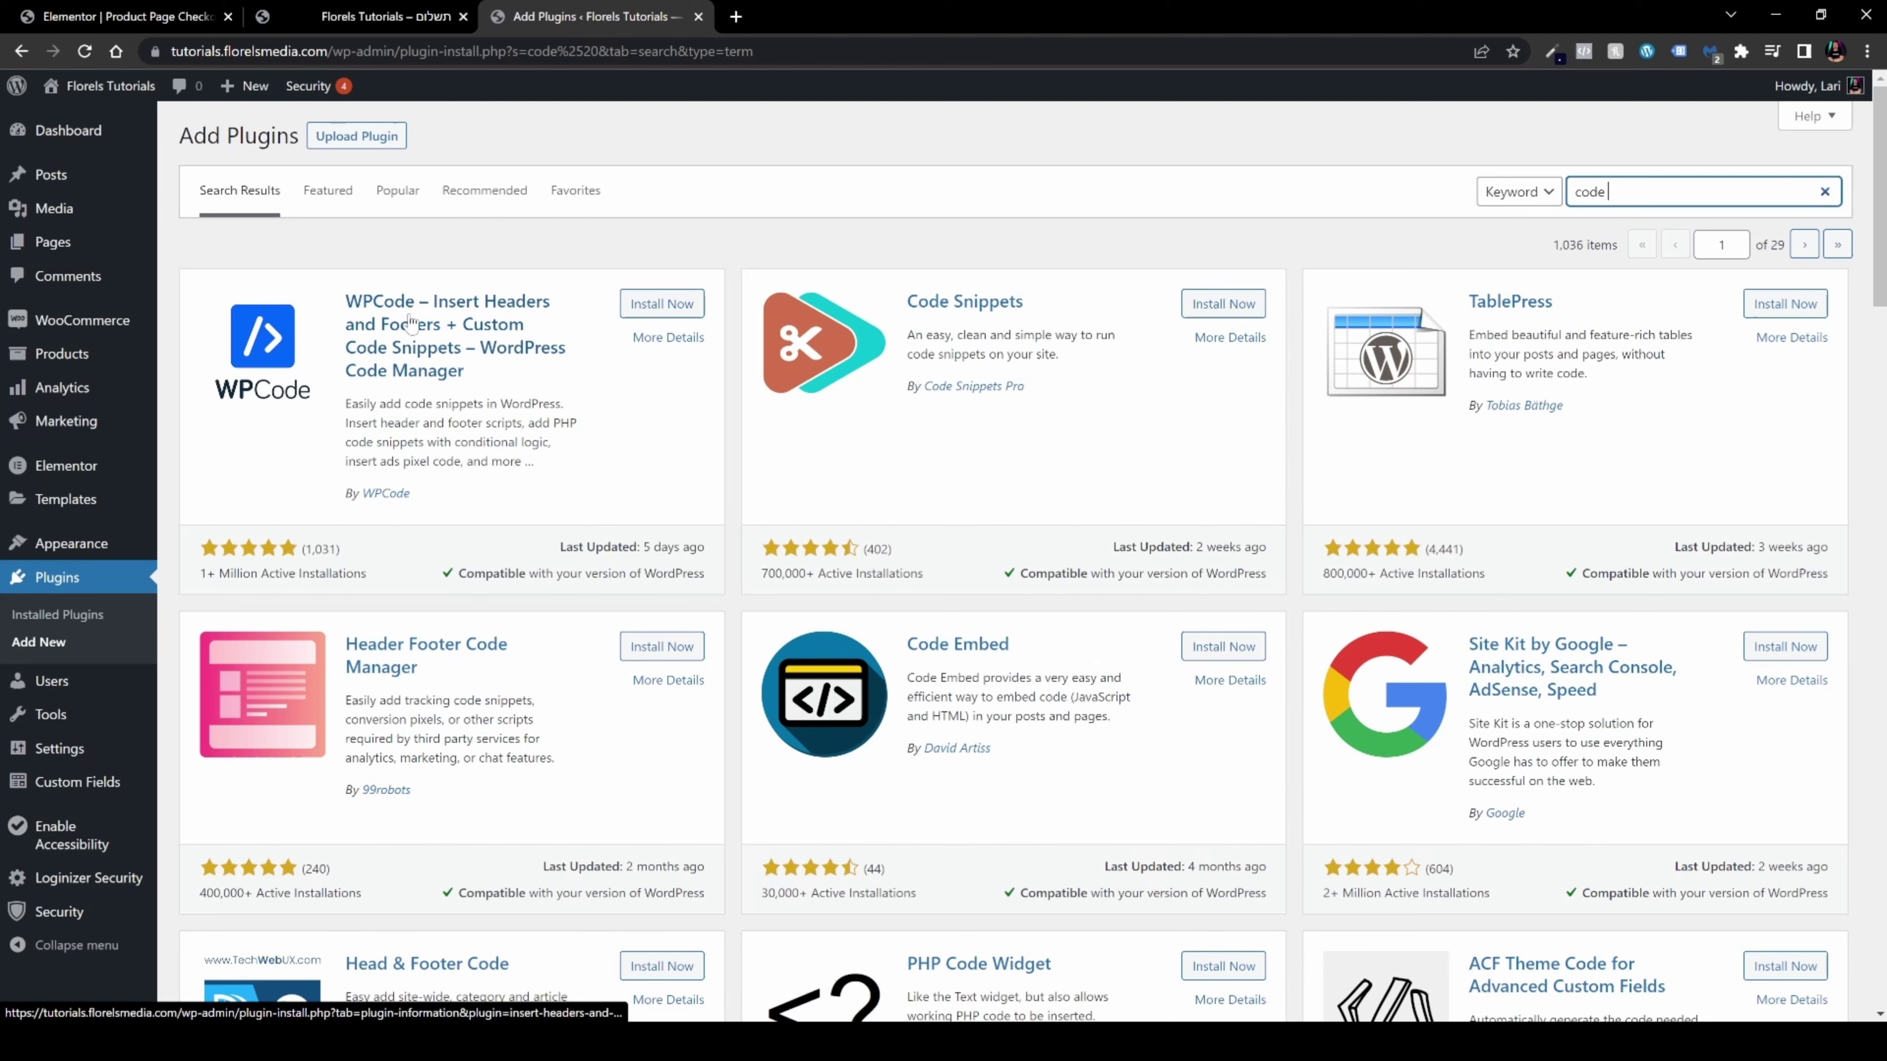
Install and activate WPCode, then open its Code Snippets list
click(660, 304)
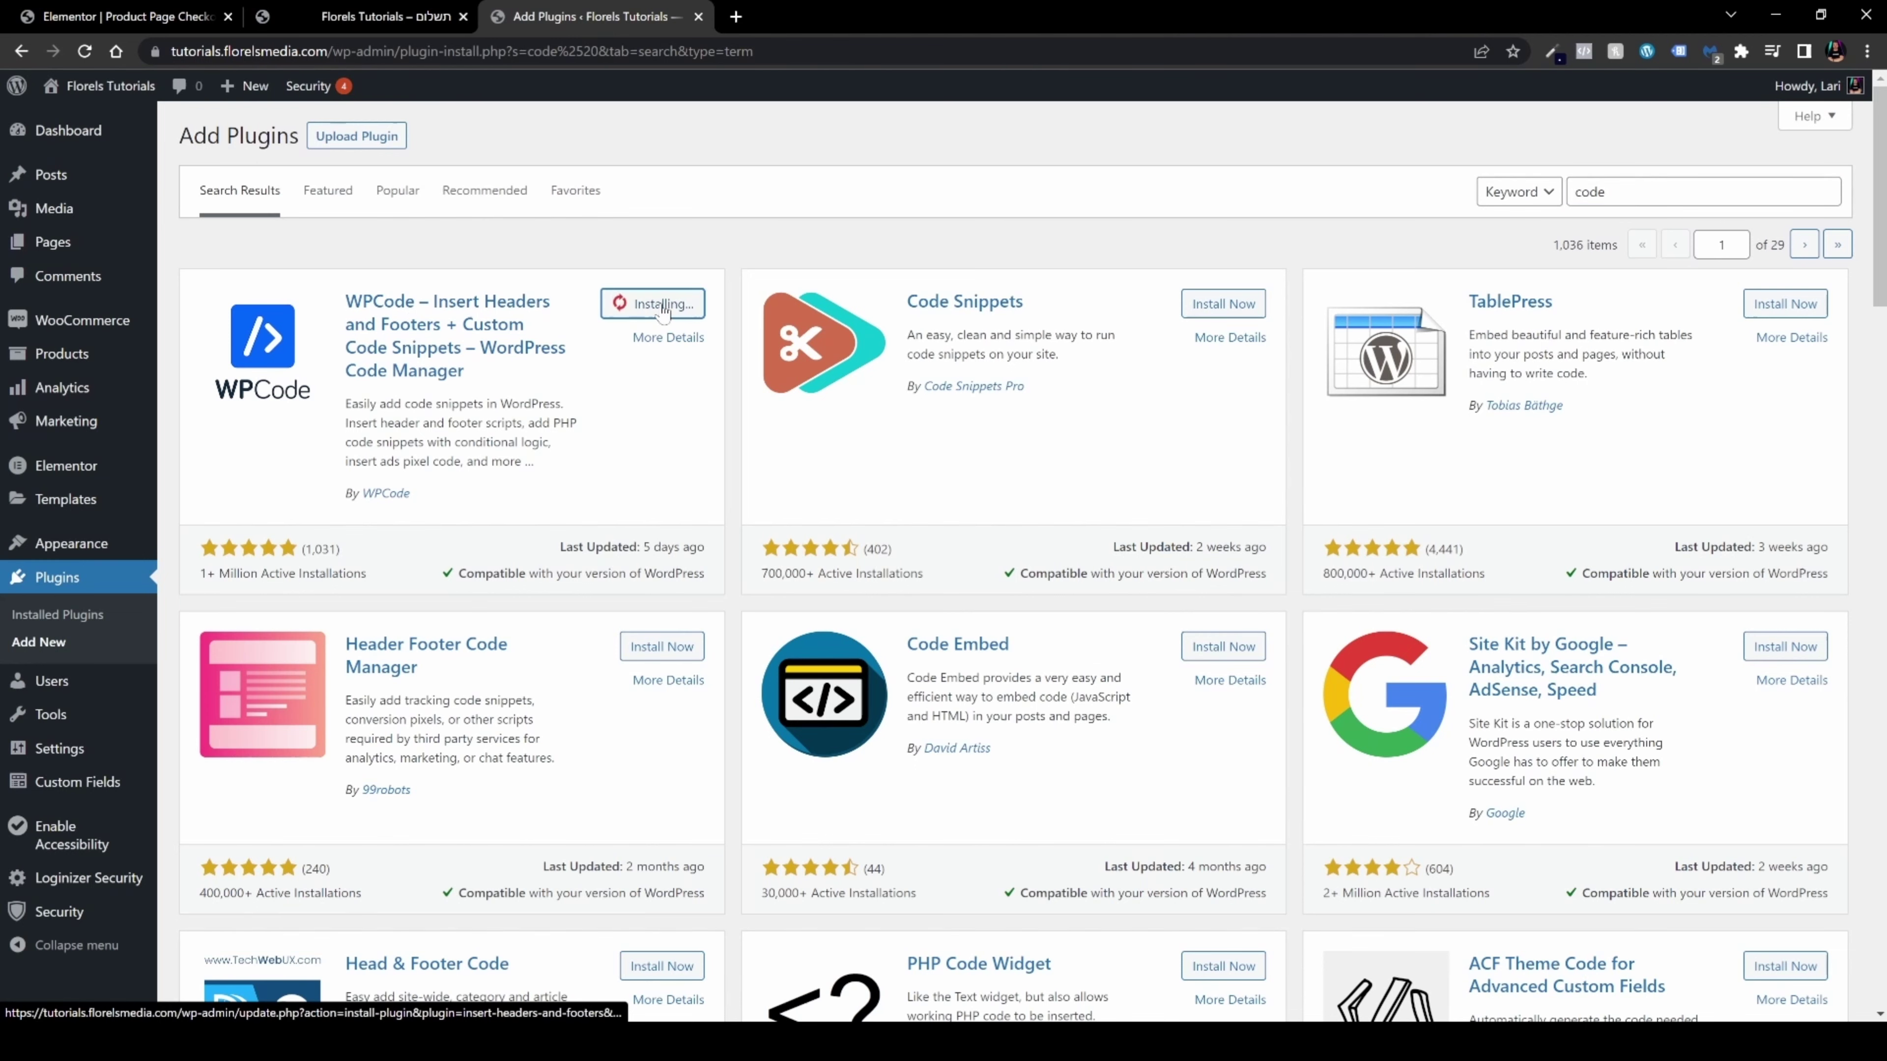
click(665, 310)
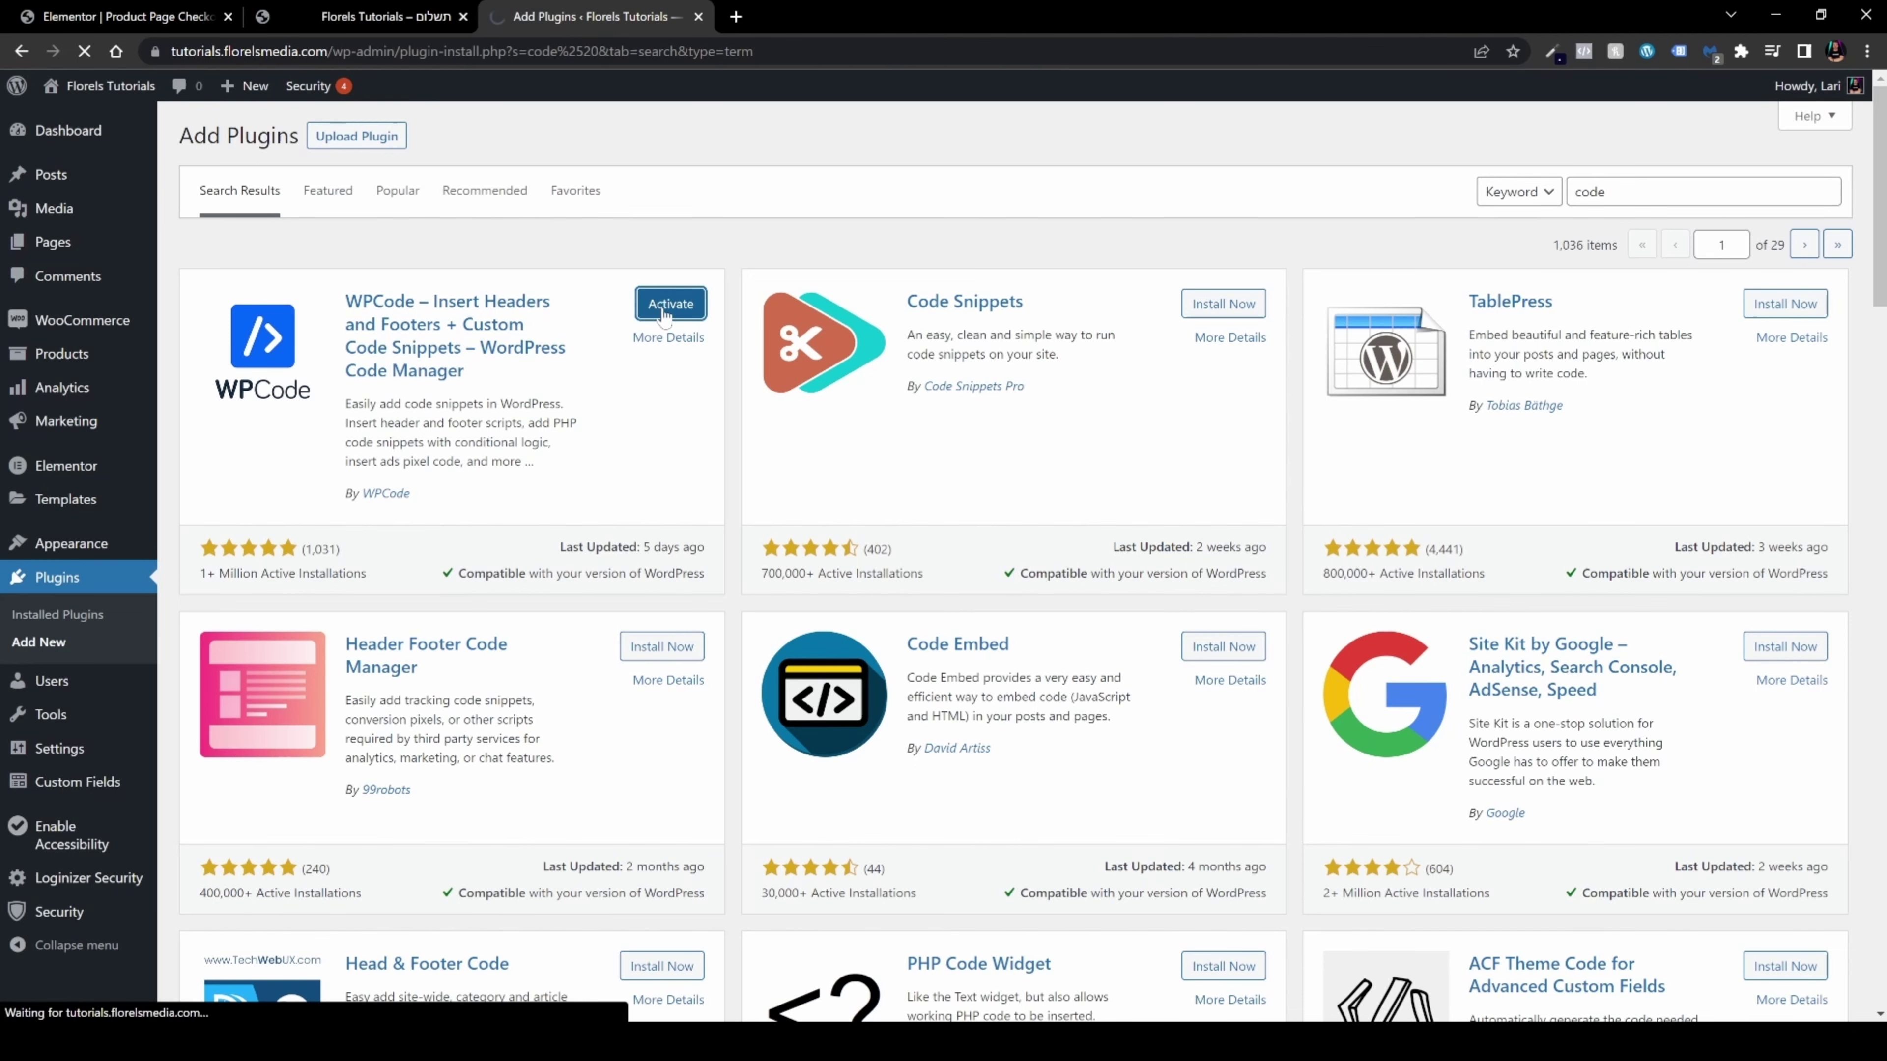
click(93, 818)
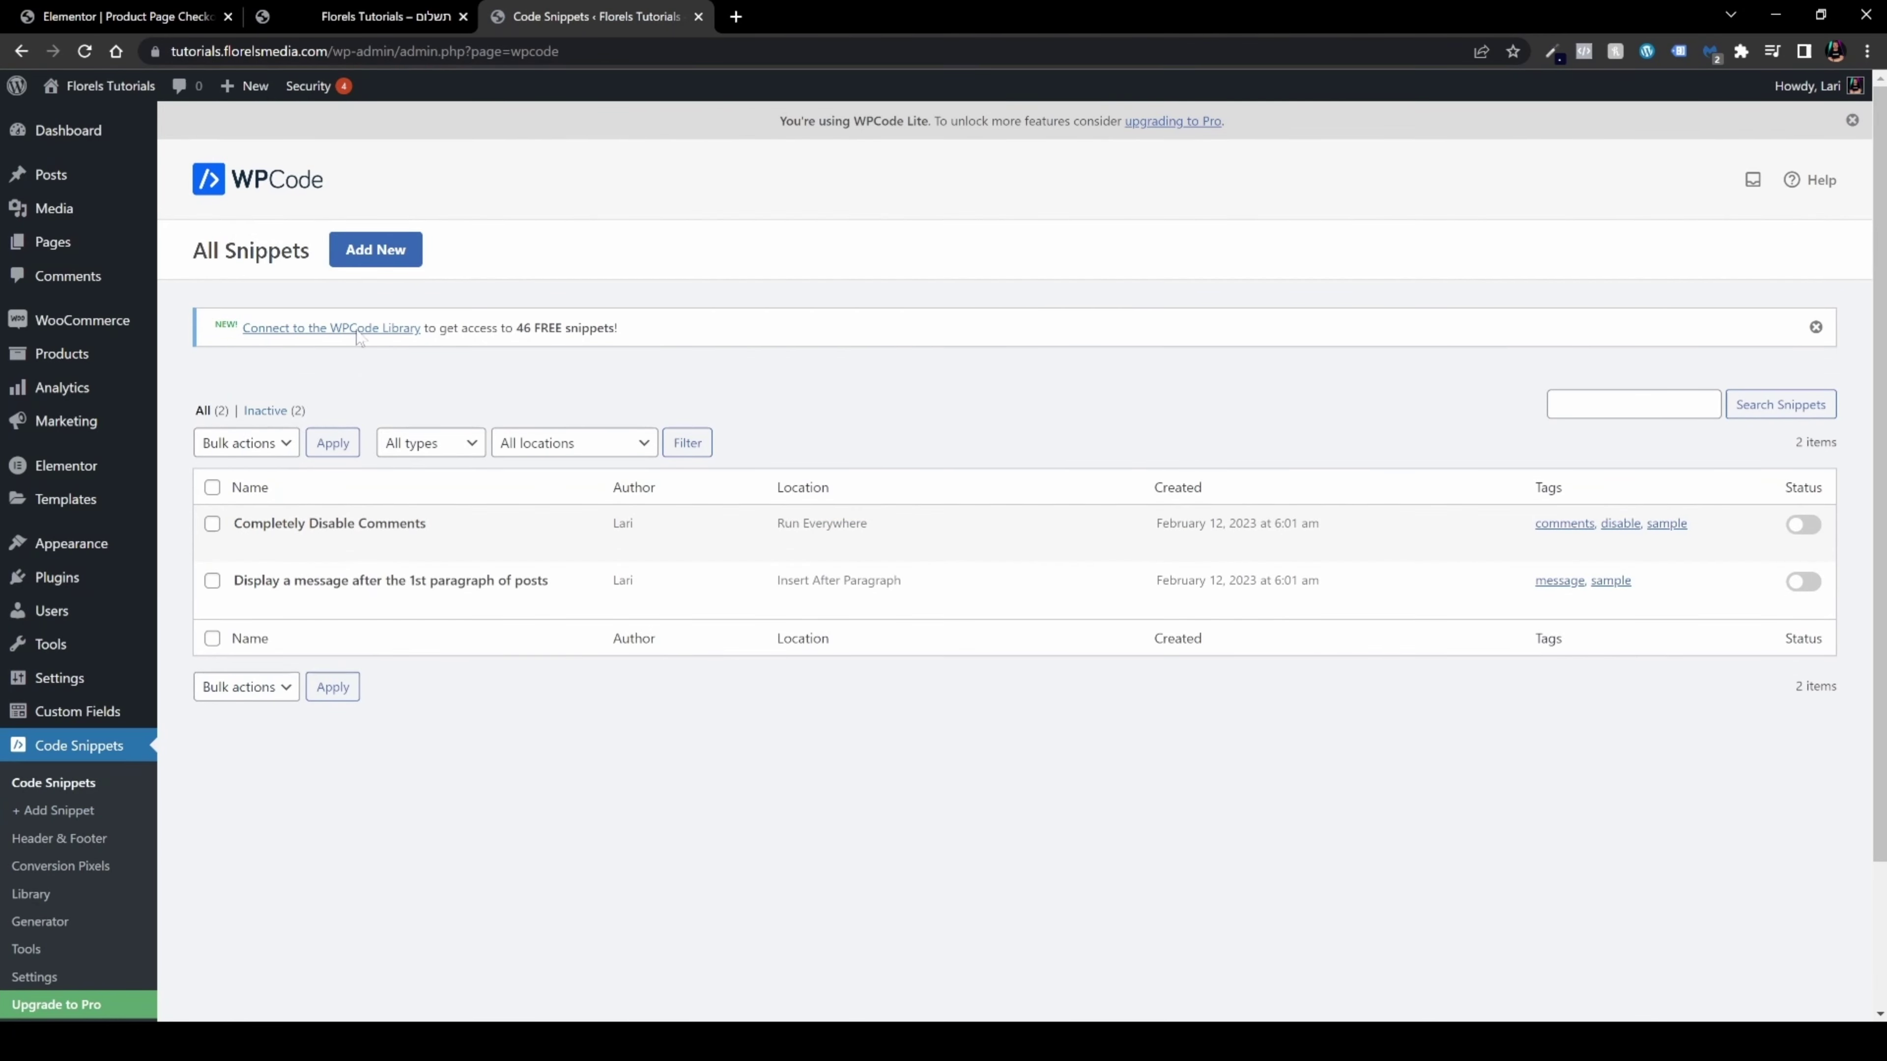
Create a blank custom snippet and paste the woocommerce_add_to_cart_redirect PHP code
click(373, 249)
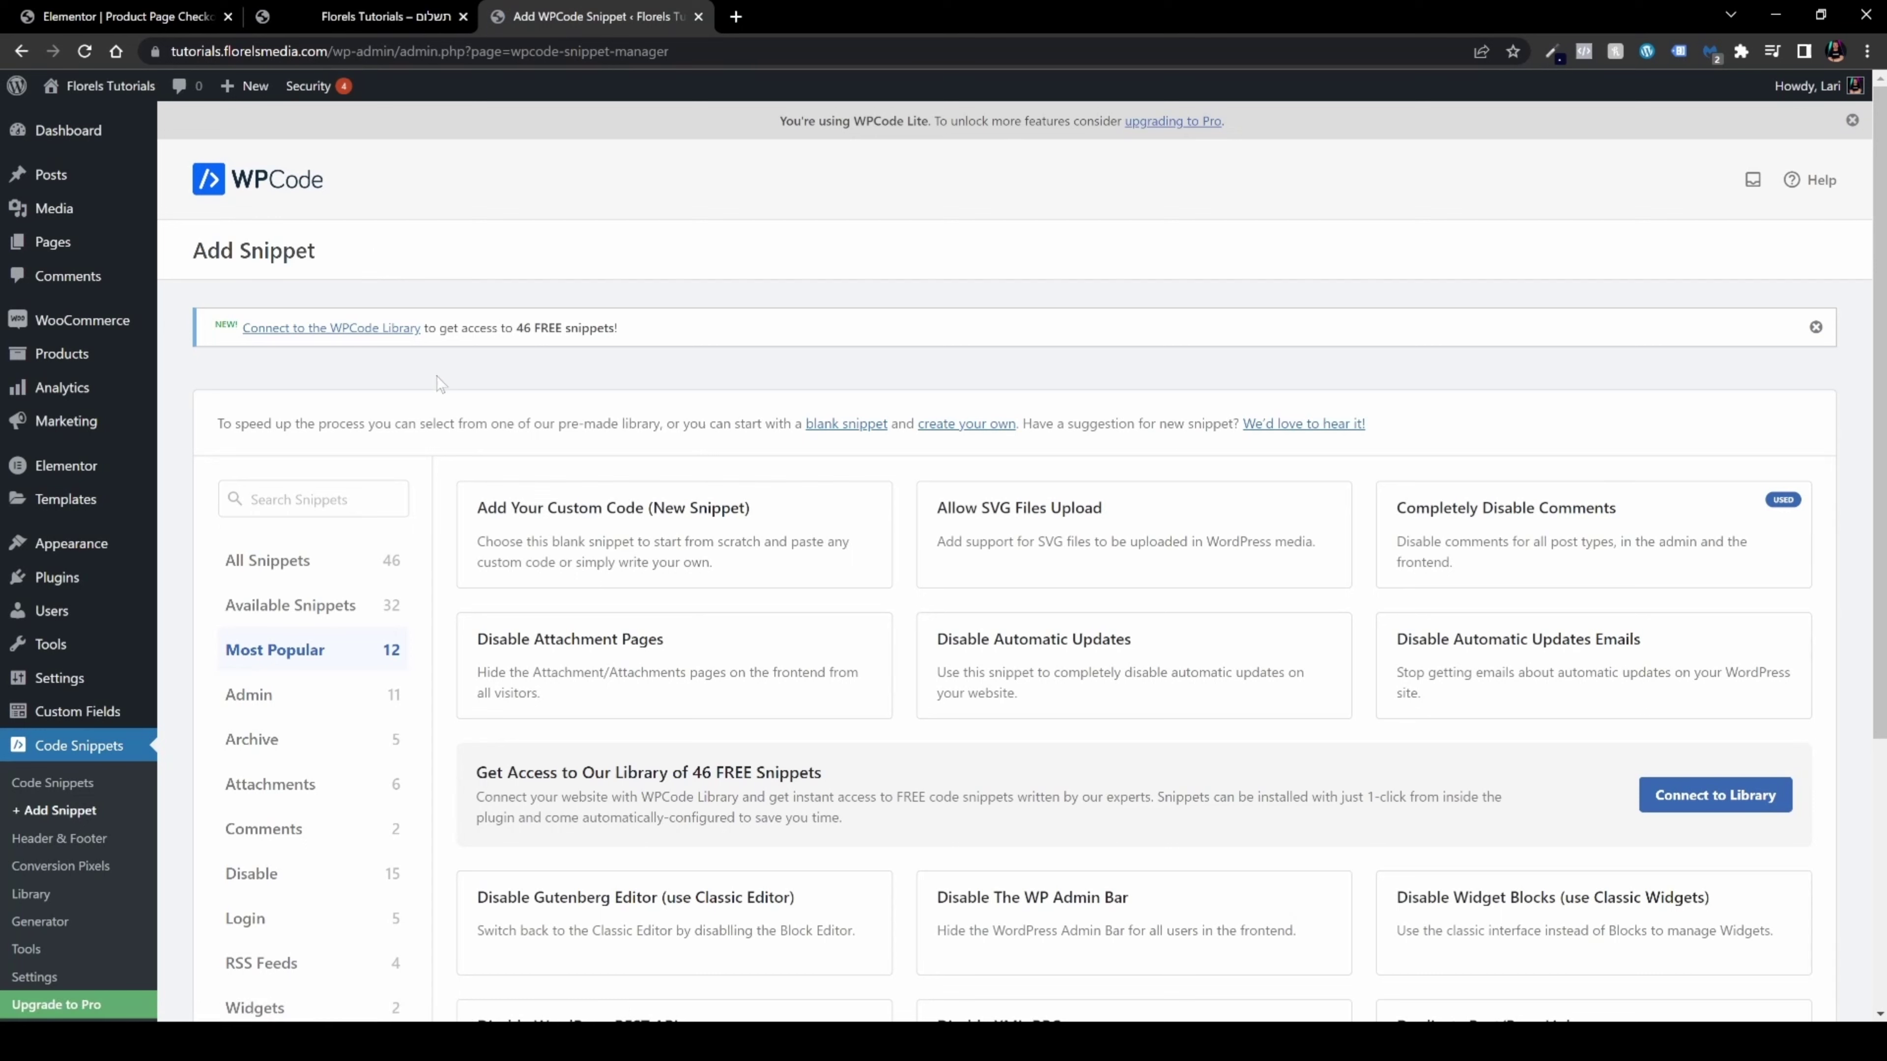
mouse_move(584, 535)
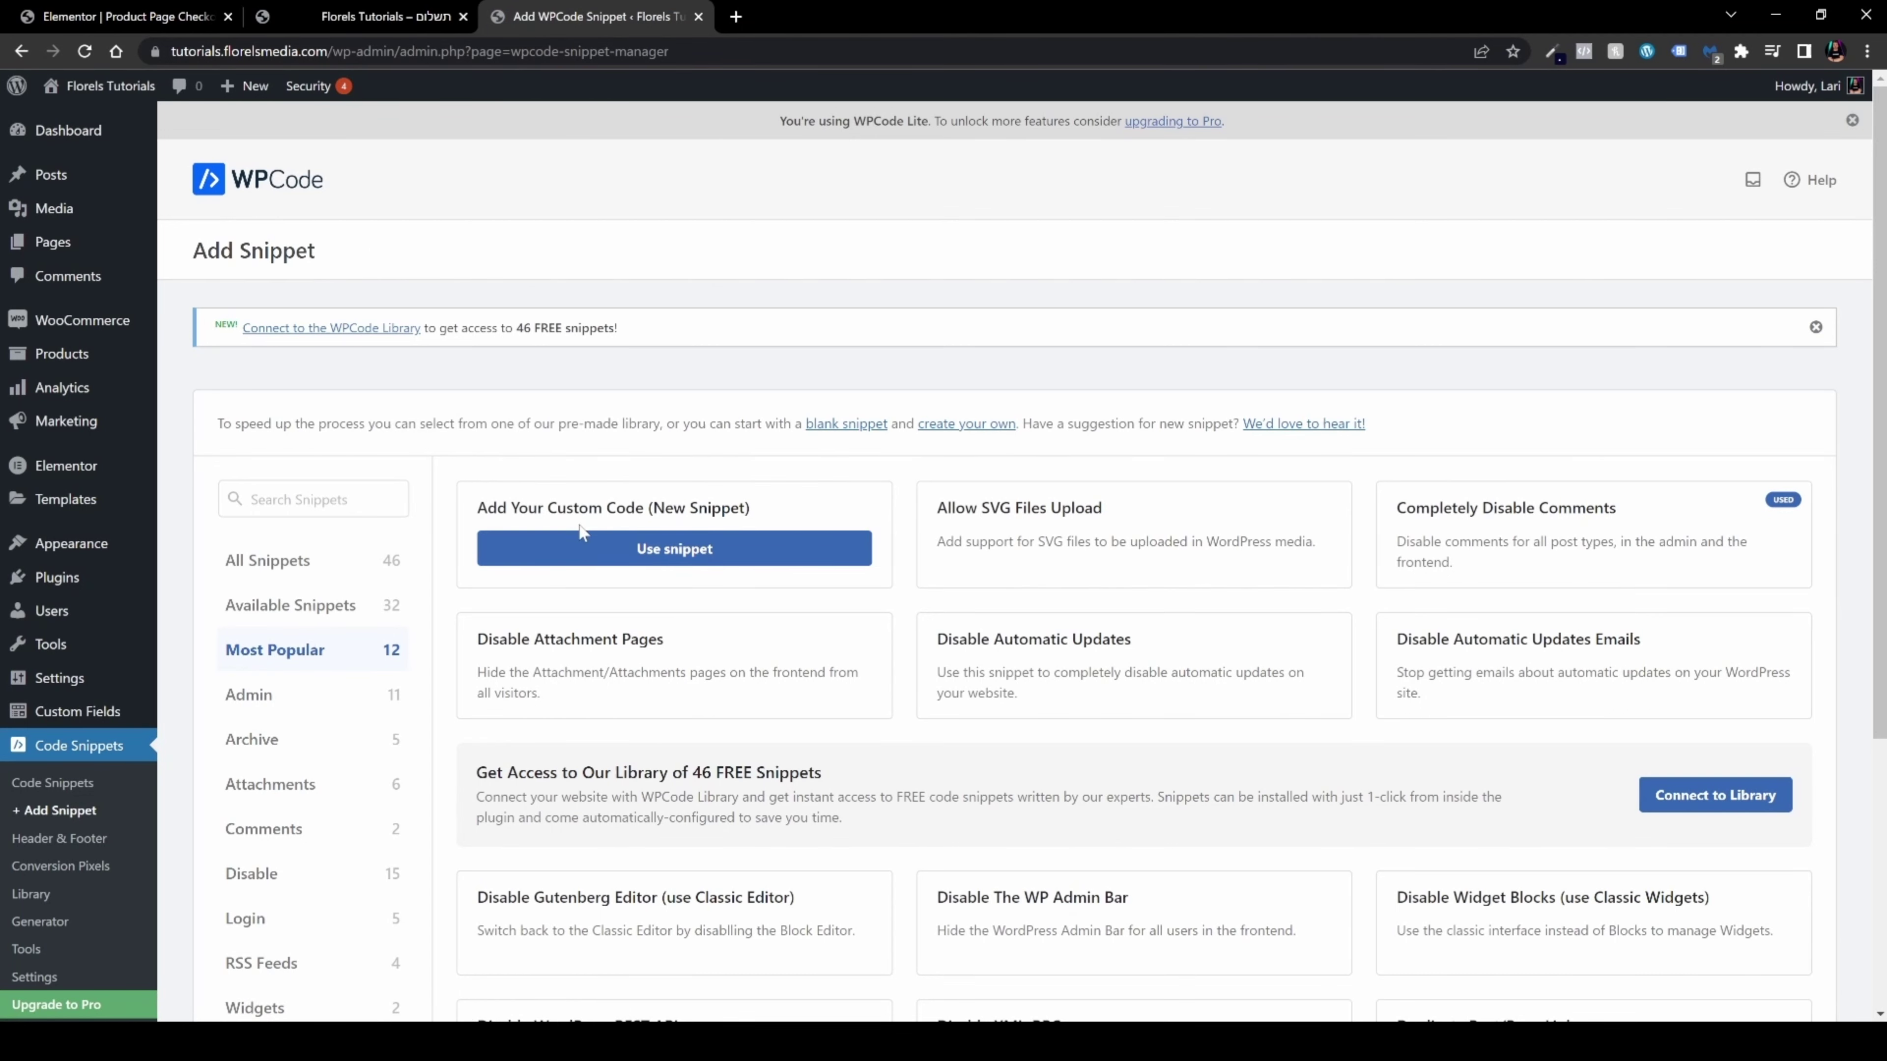
click(645, 564)
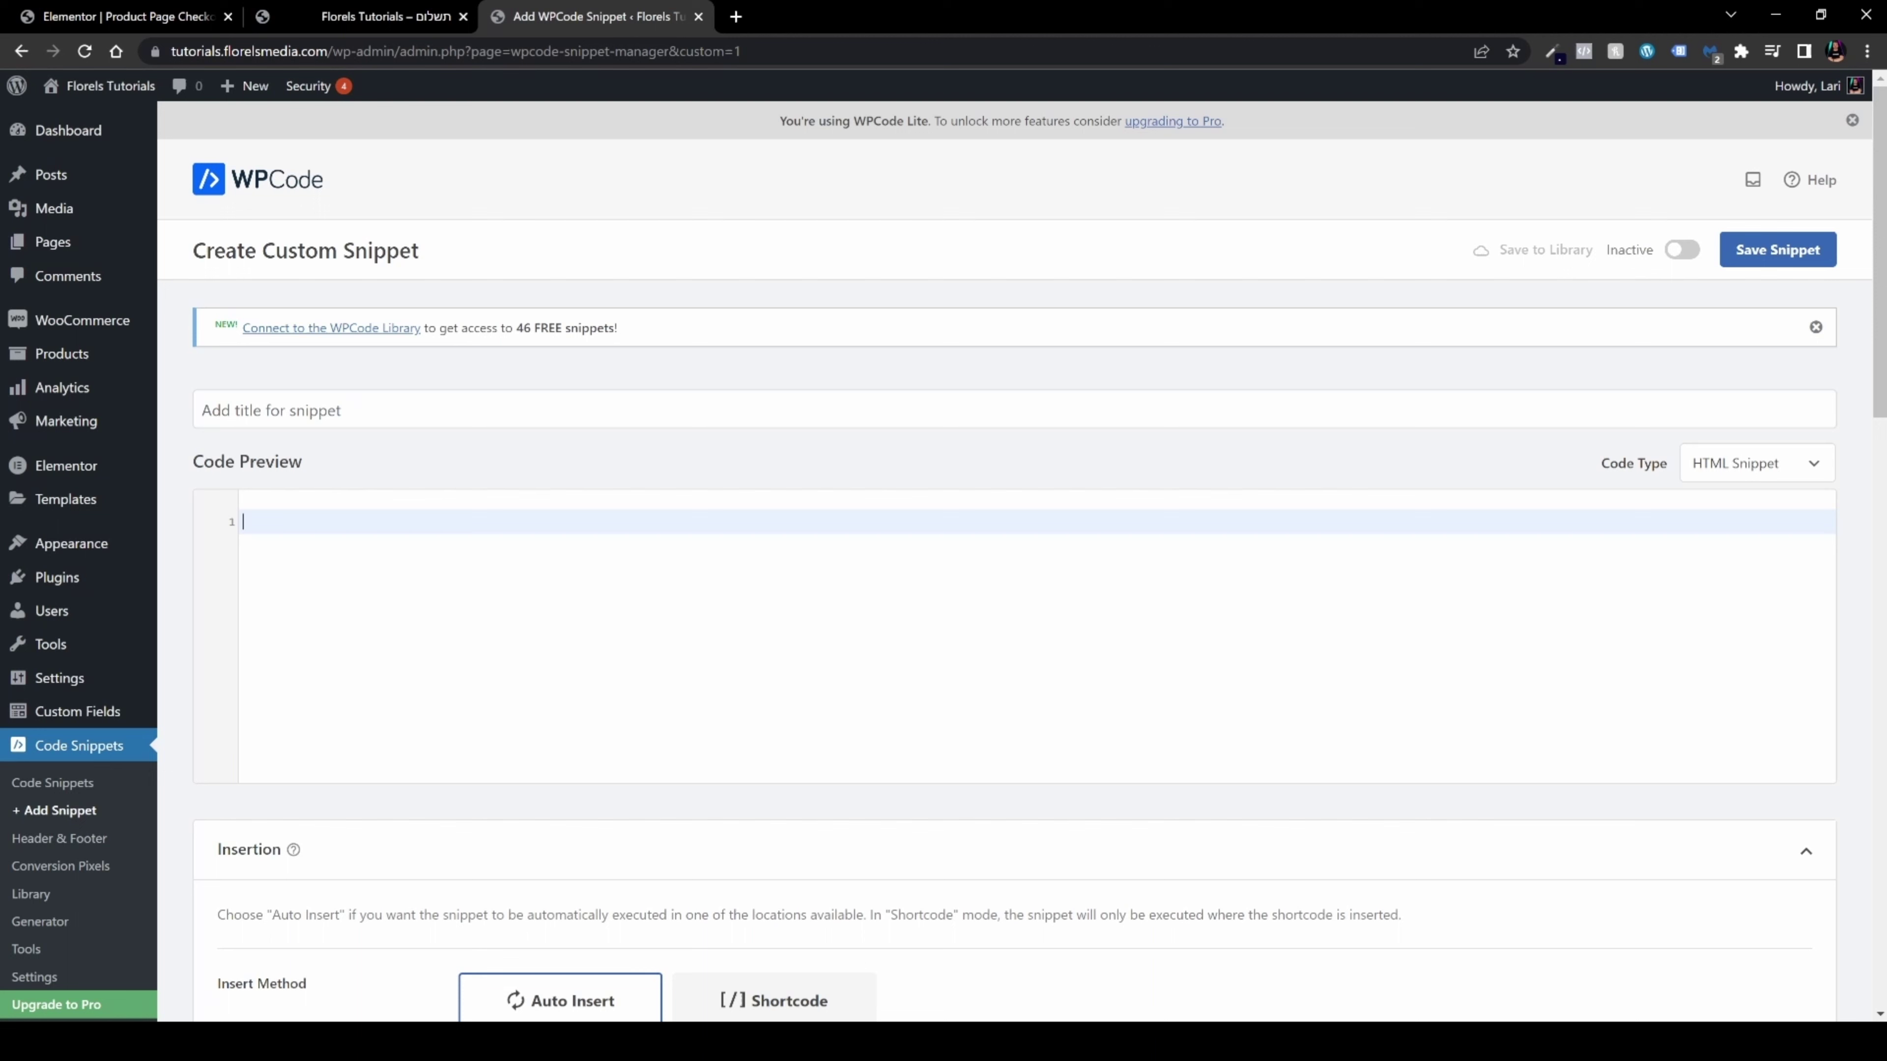
text(add_filter( 'woocommerce_add_to_cart_redirect', 'ecommercehints_add_to_cart_checkout_redirect' );  function ecommercehints_add_to_cart_checkout_redirect() { 	return wc_get_checkout_url(); })
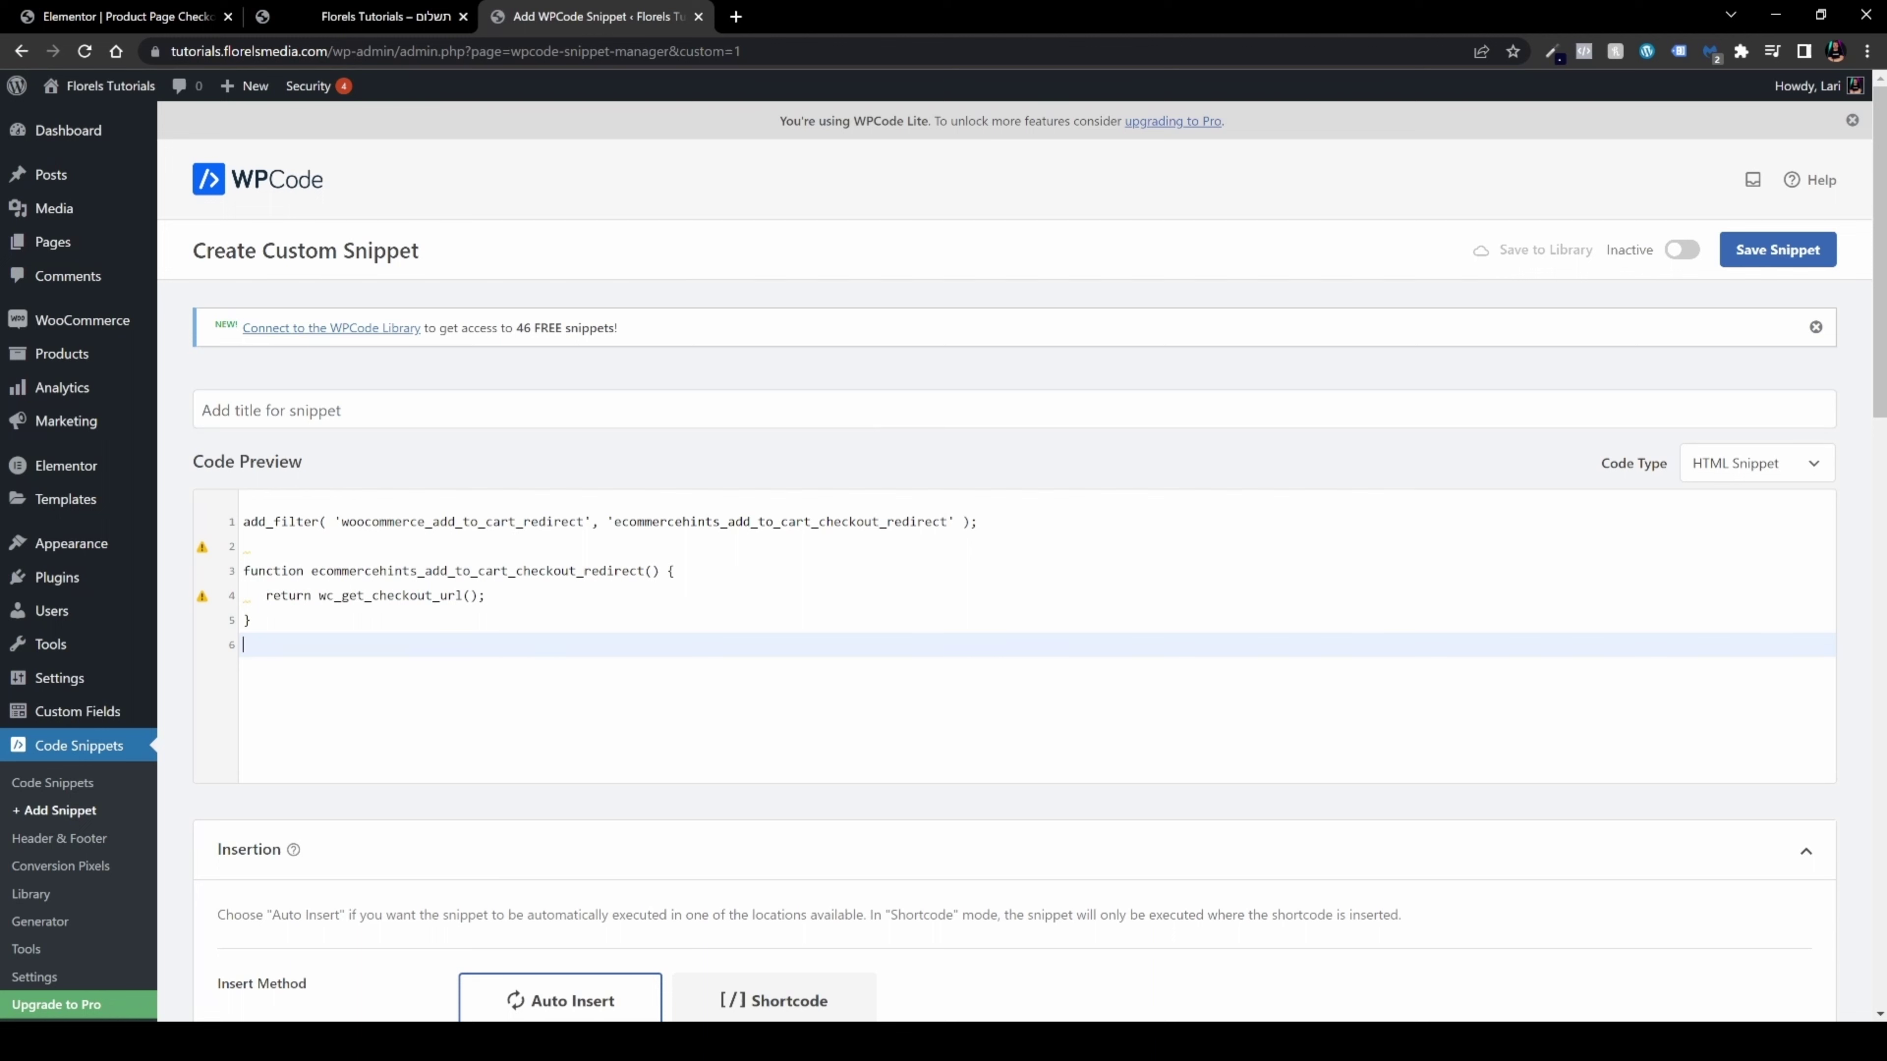
Set the new snippet's Code Type to PHP Snippet
click(1748, 467)
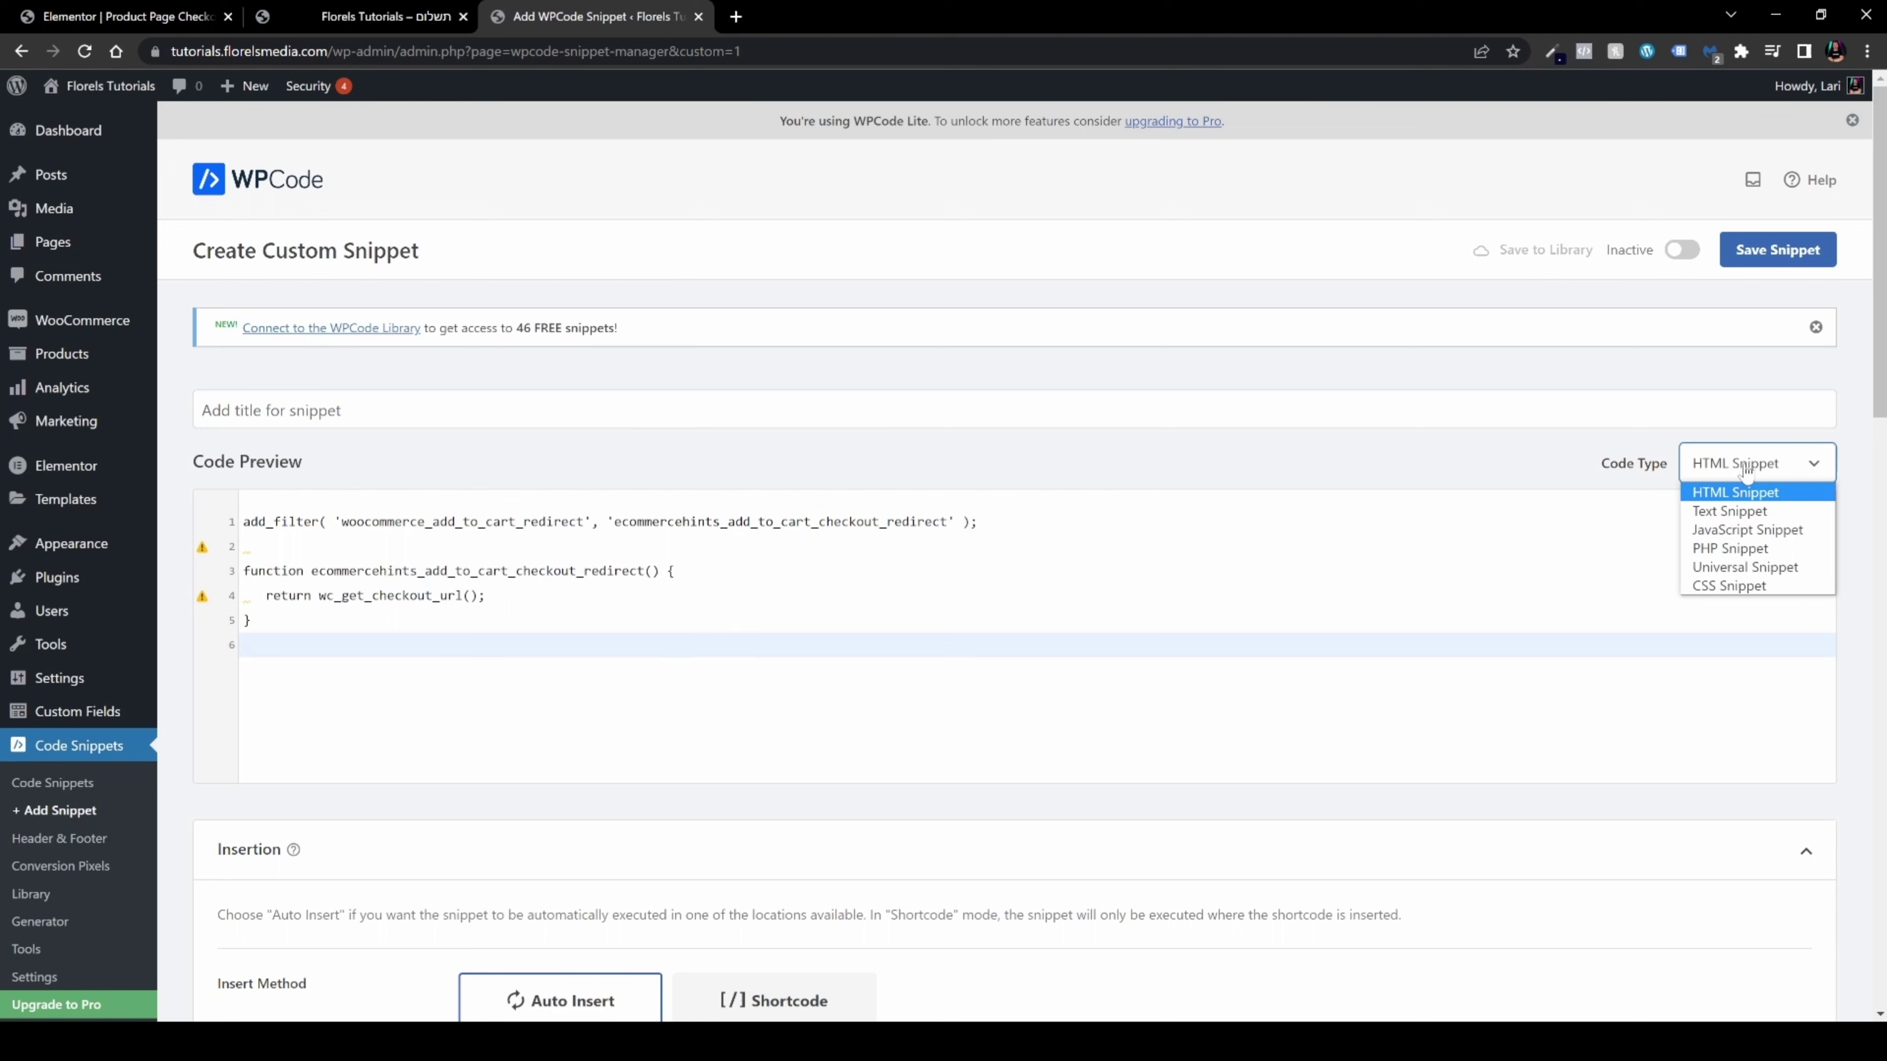
click(1750, 552)
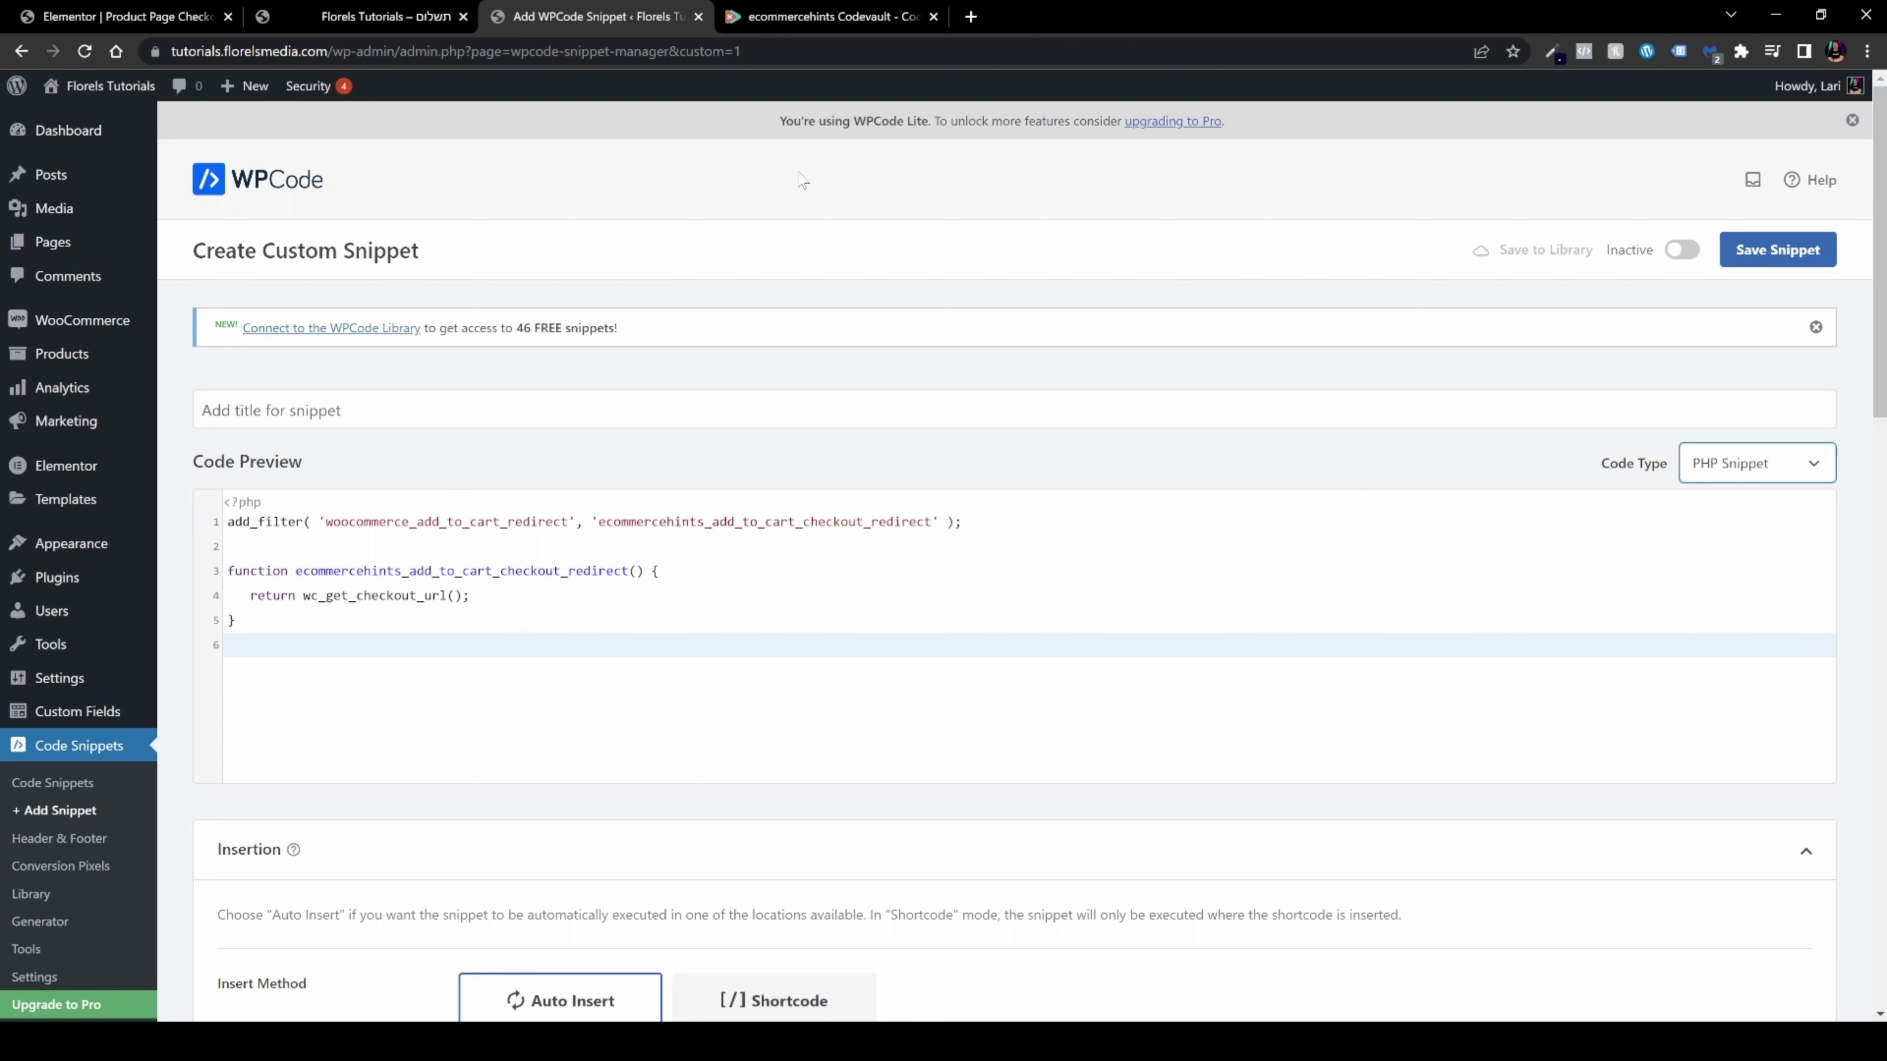
Switch to the ecommercehints Codevault tab on Code Snippets Cloud
click(803, 17)
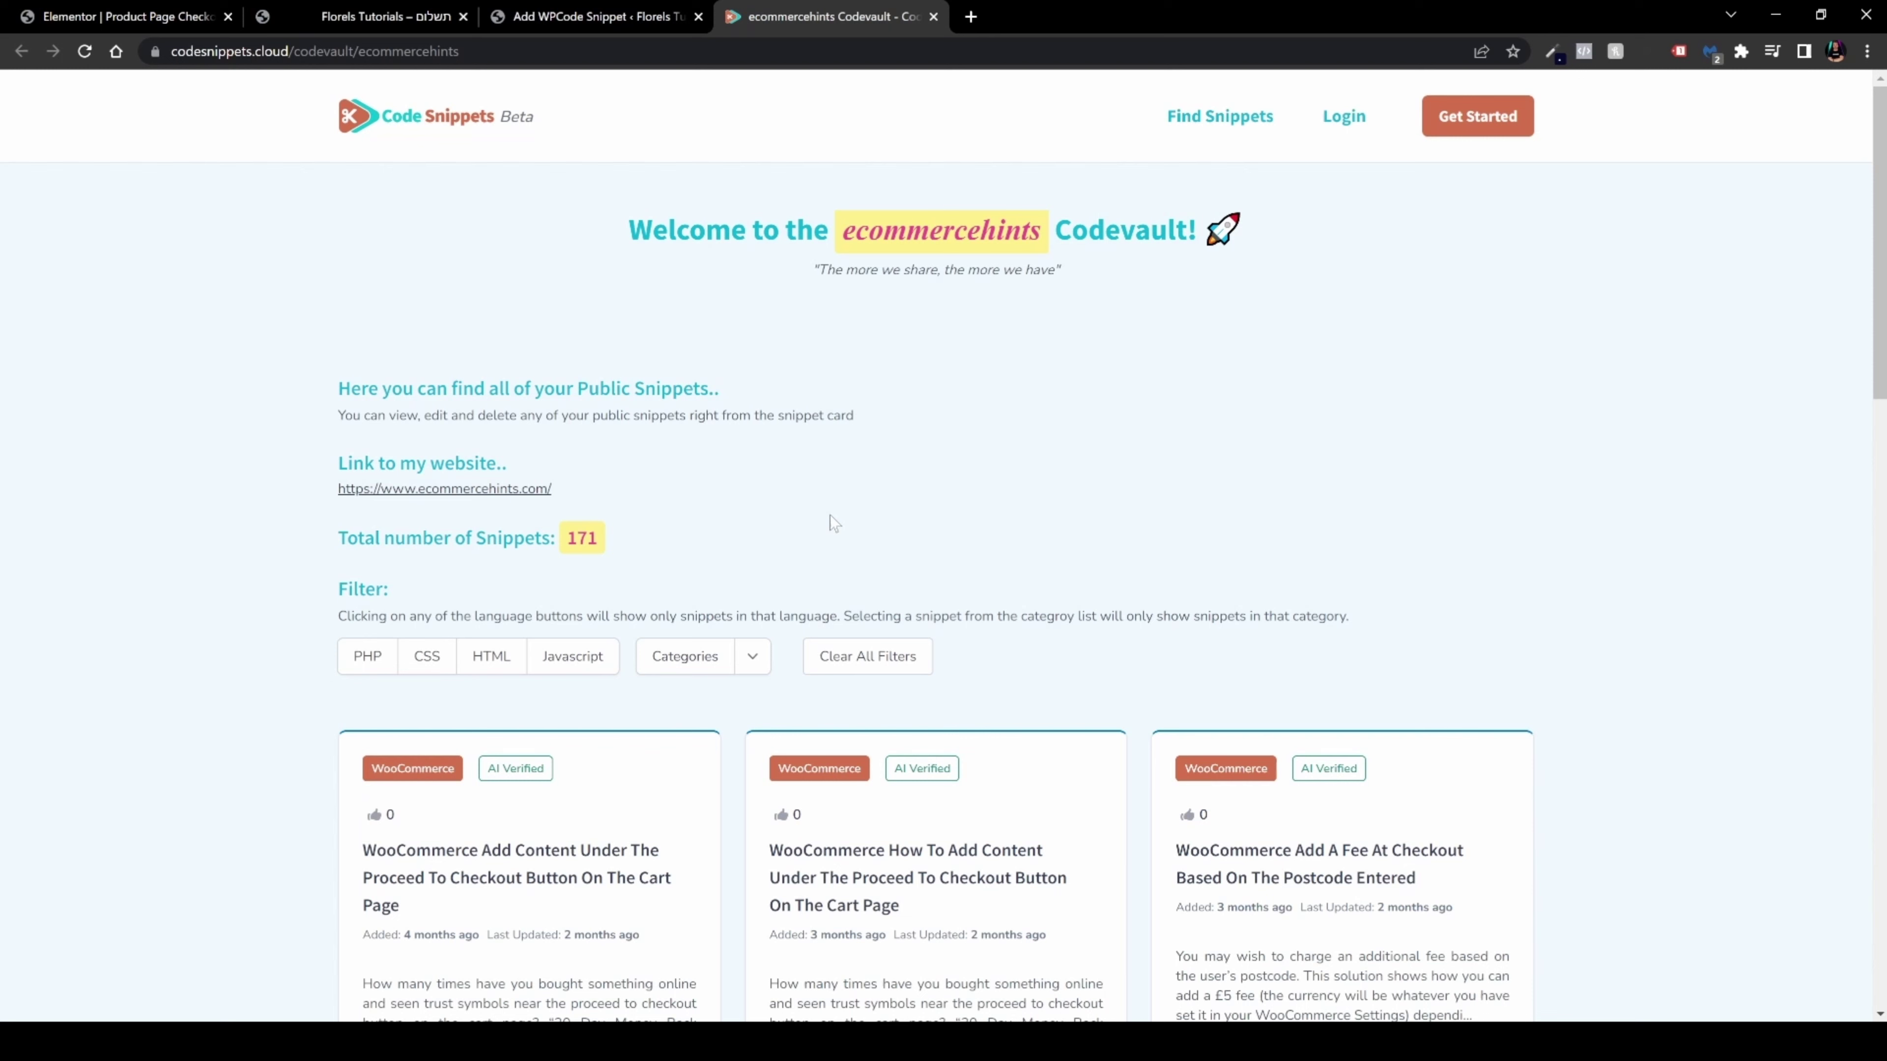
Leave the Codevault page and paste 'Redirect to checkout after add to cart' as the snippet title
click(933, 16)
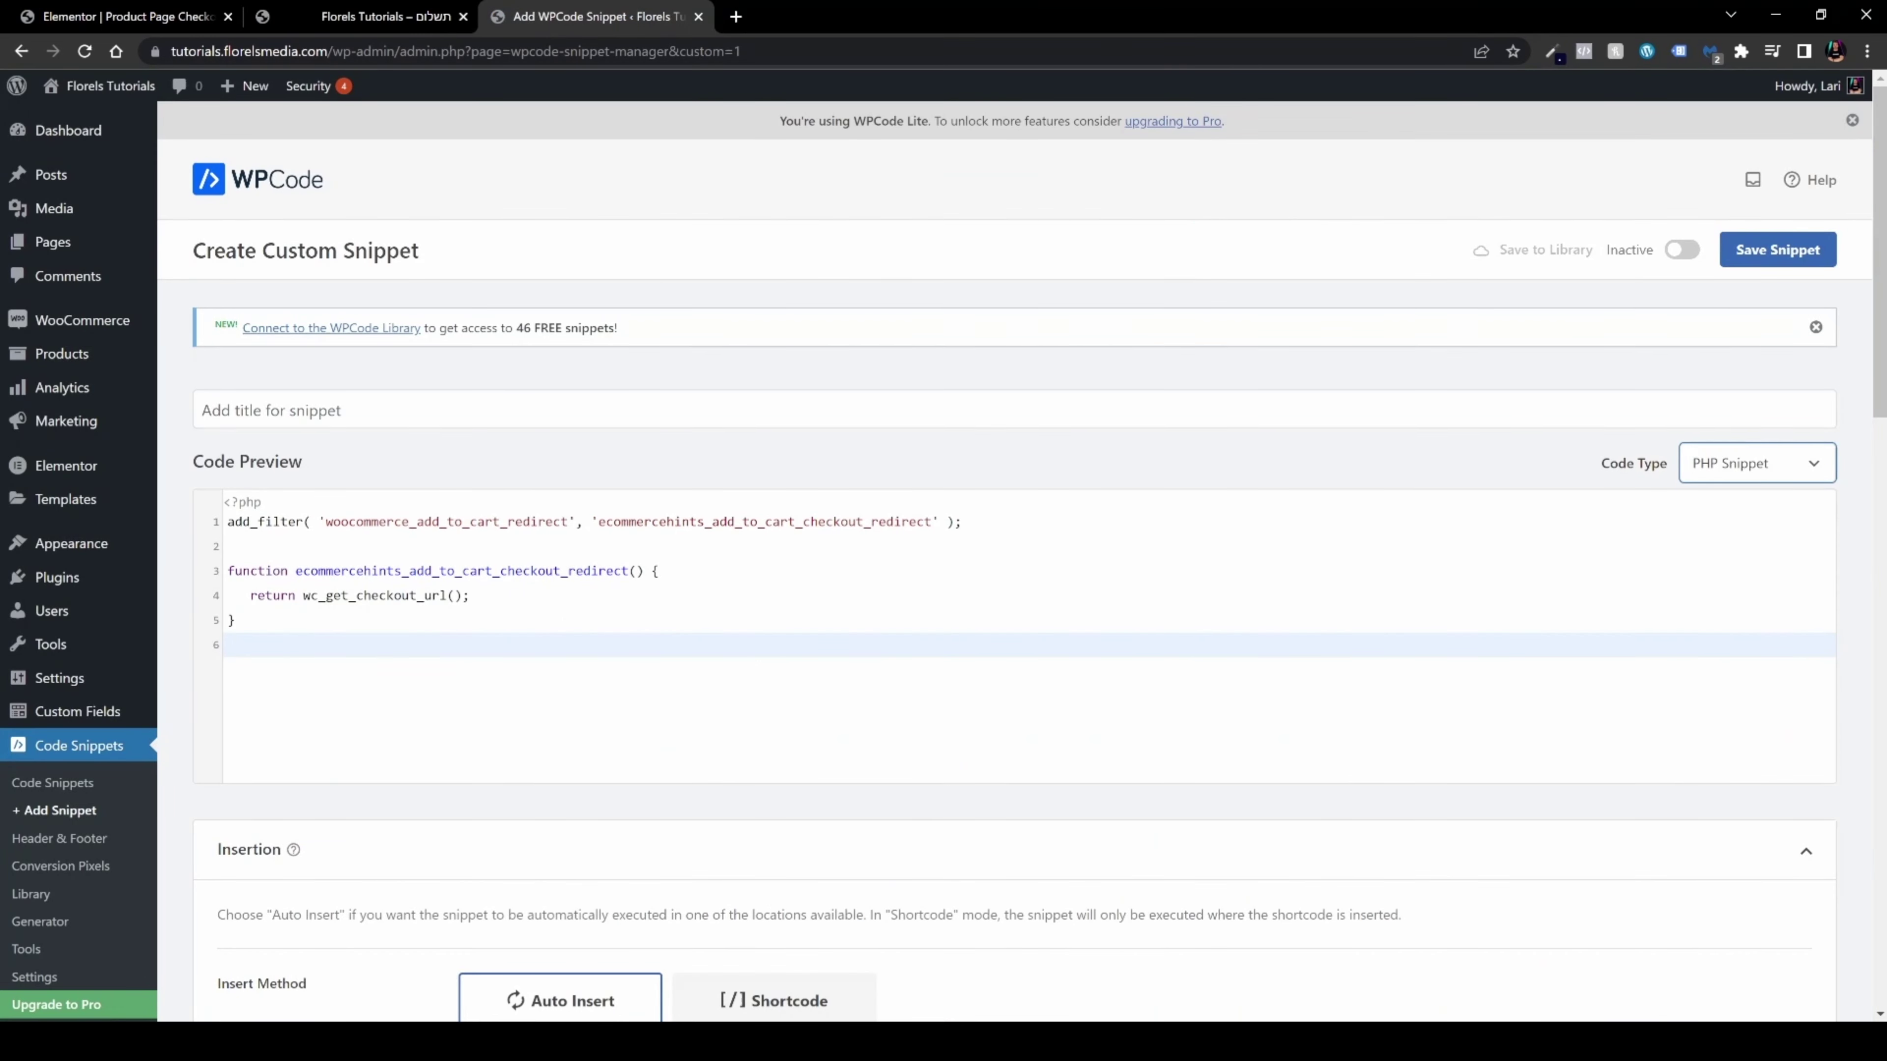
click(537, 410)
text(Redirect to checkout after add to cart)
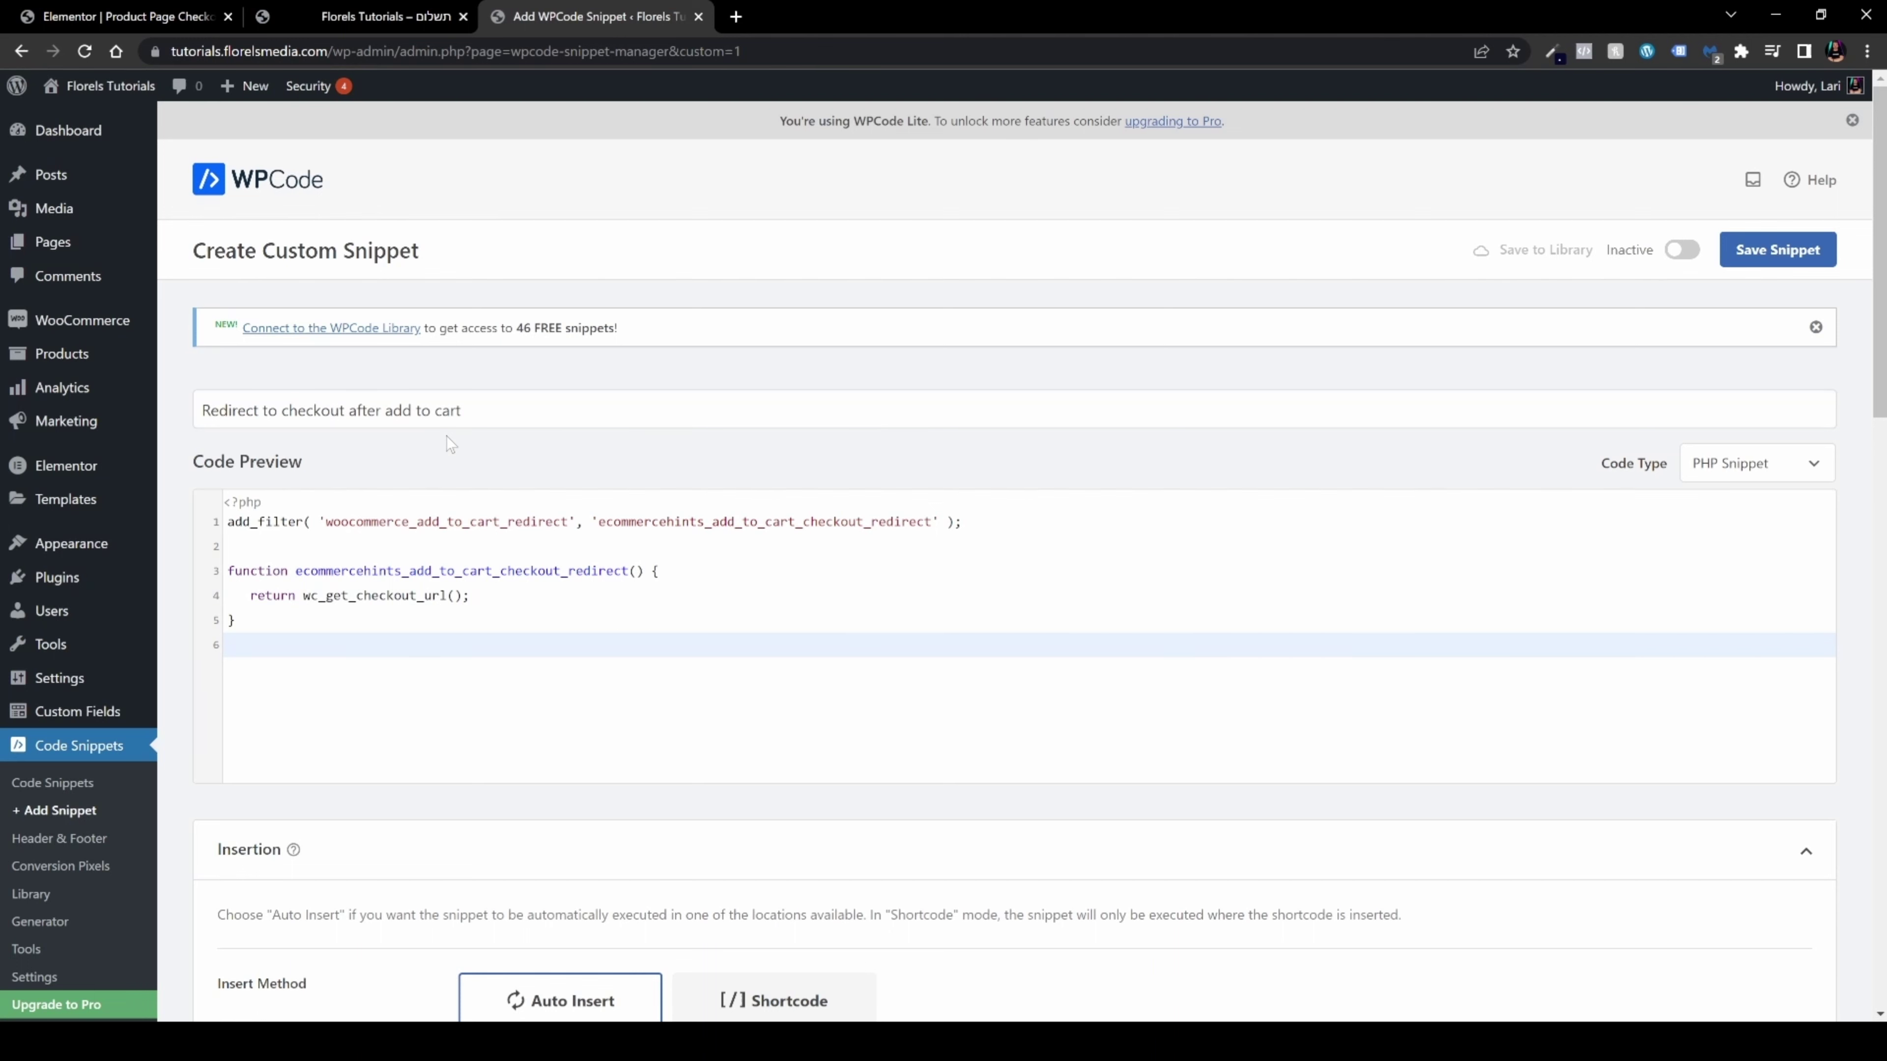
scroll(452, 443, down, 6)
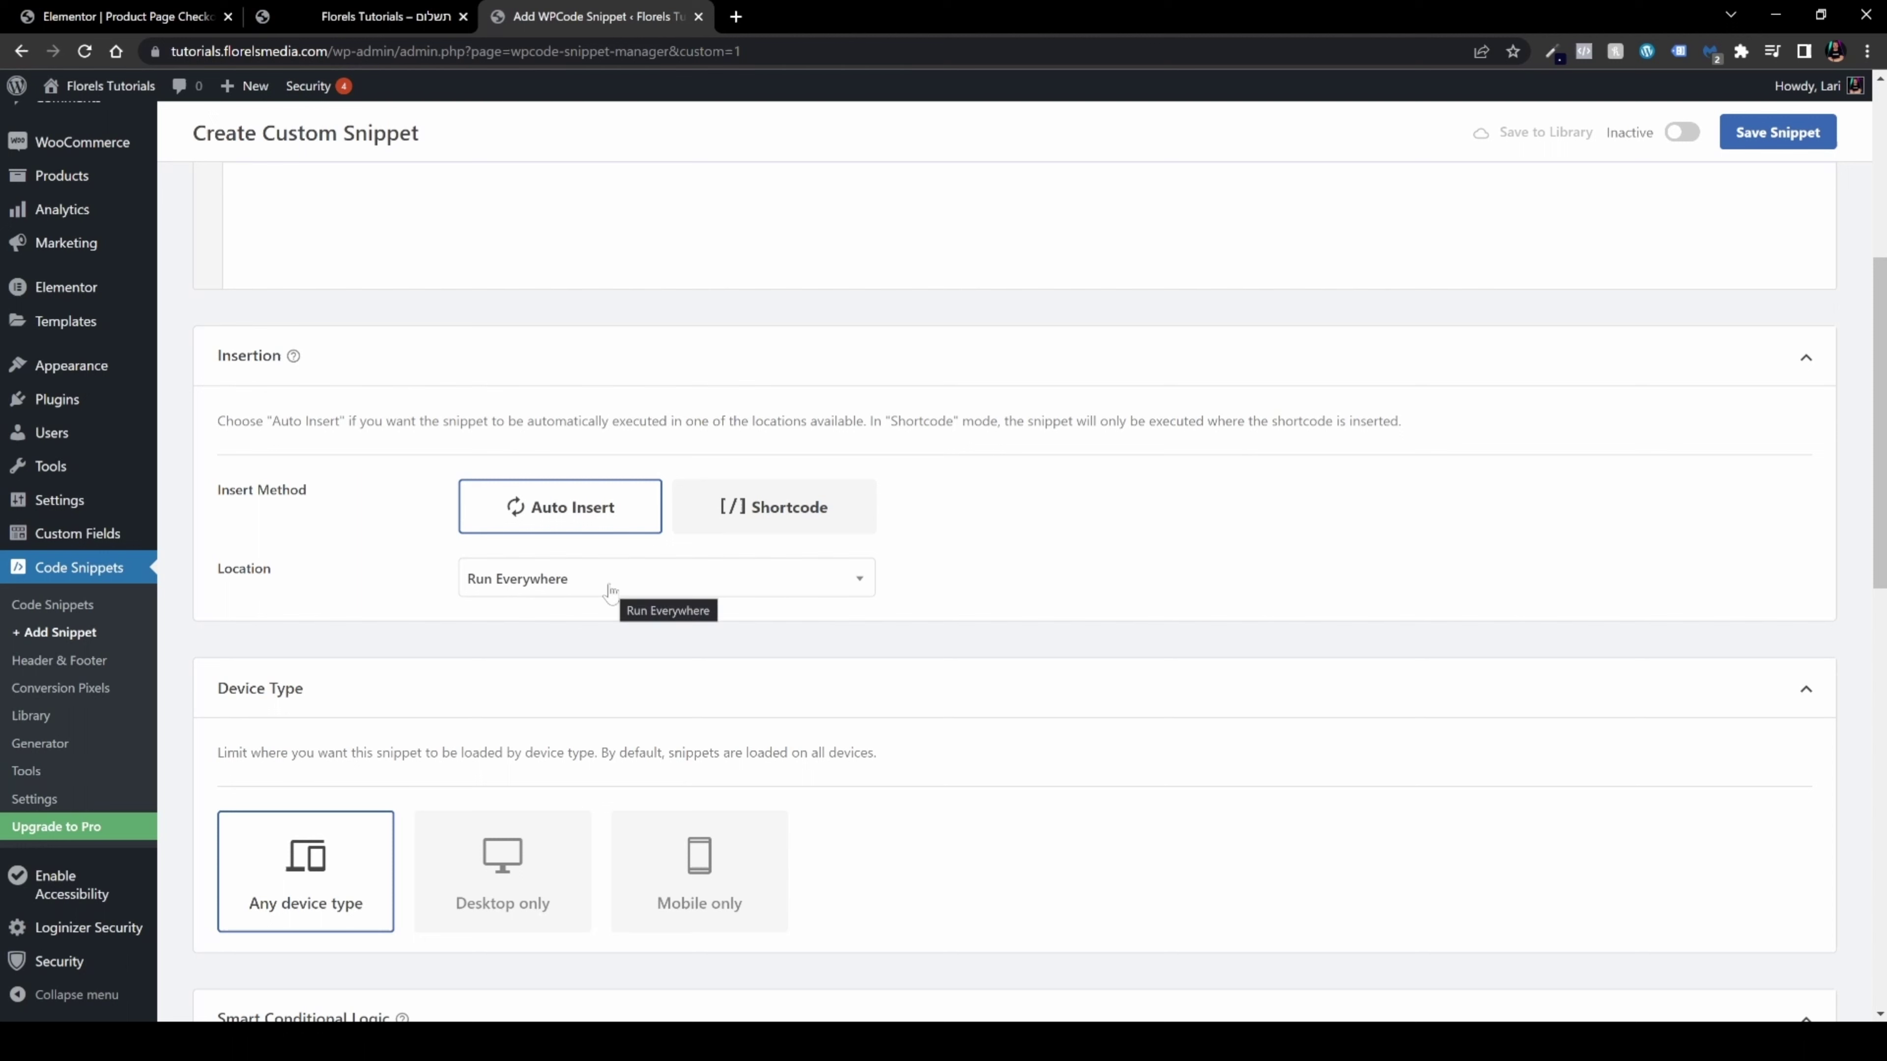
click(611, 592)
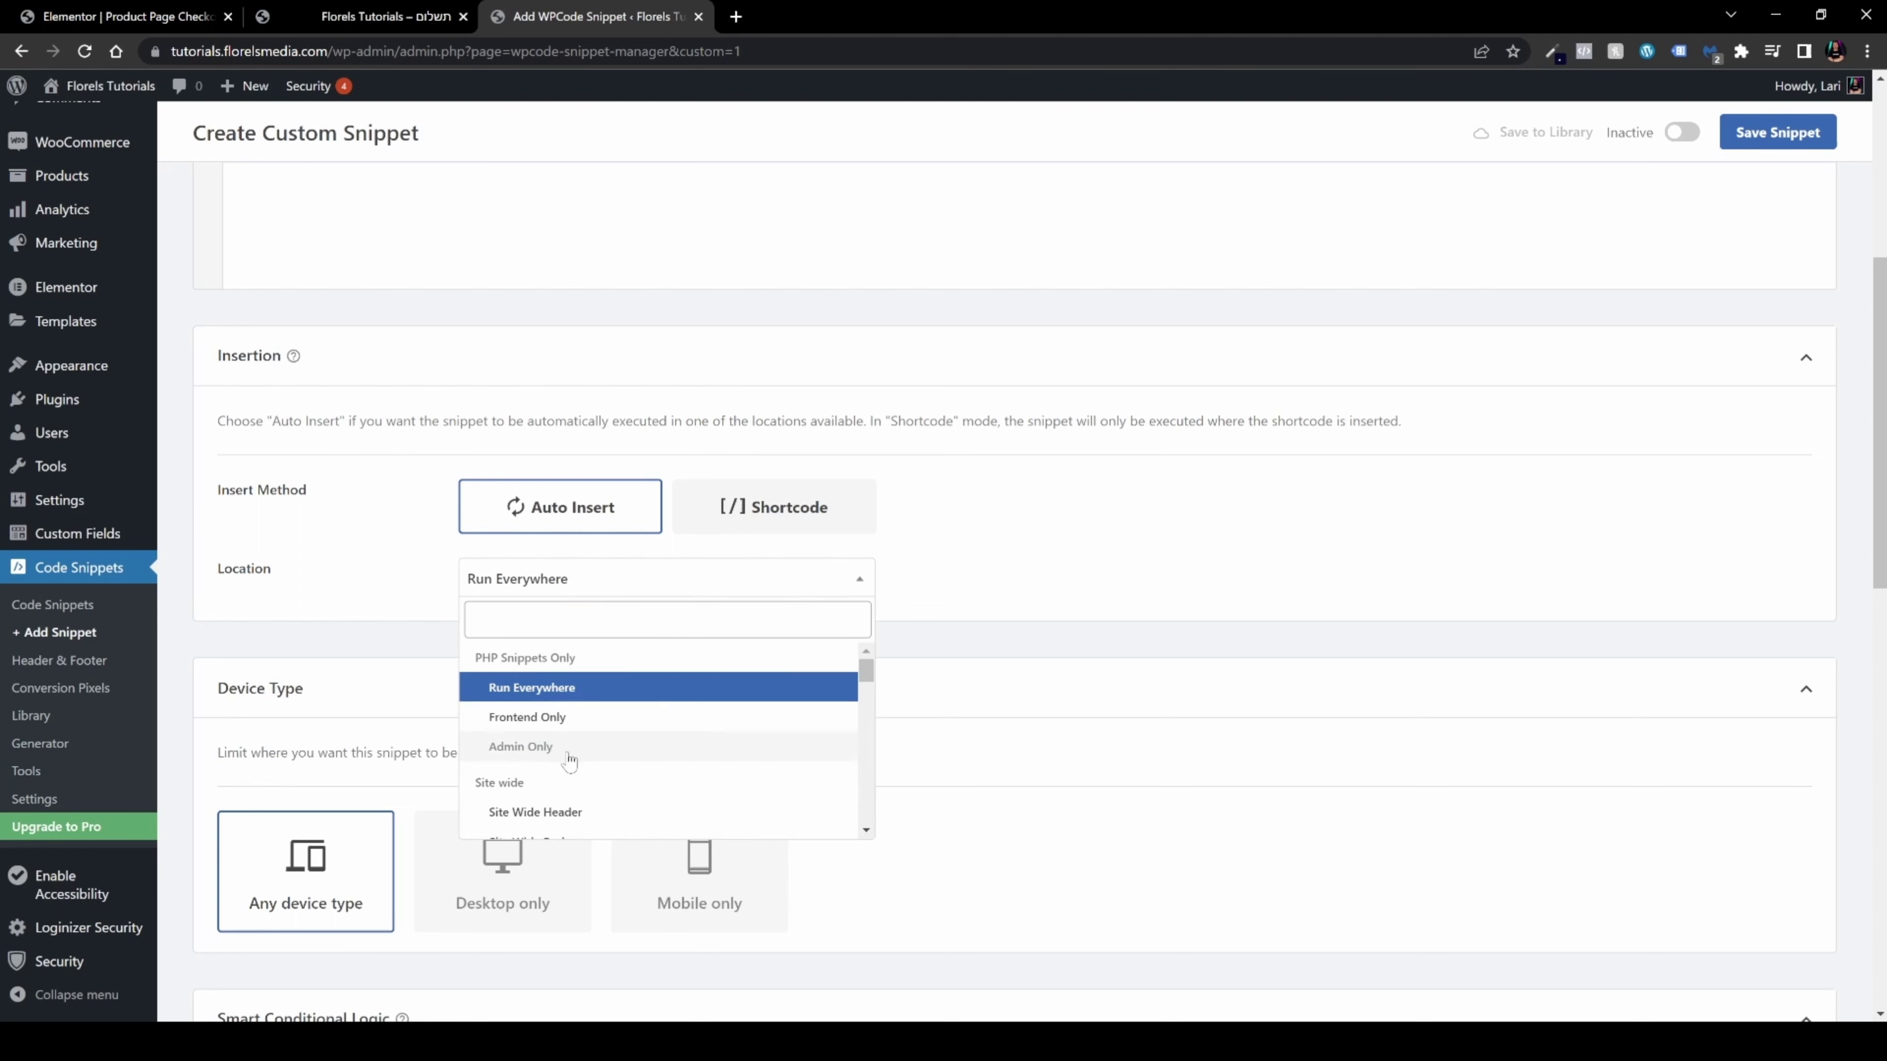
scroll(569, 758, down, 2)
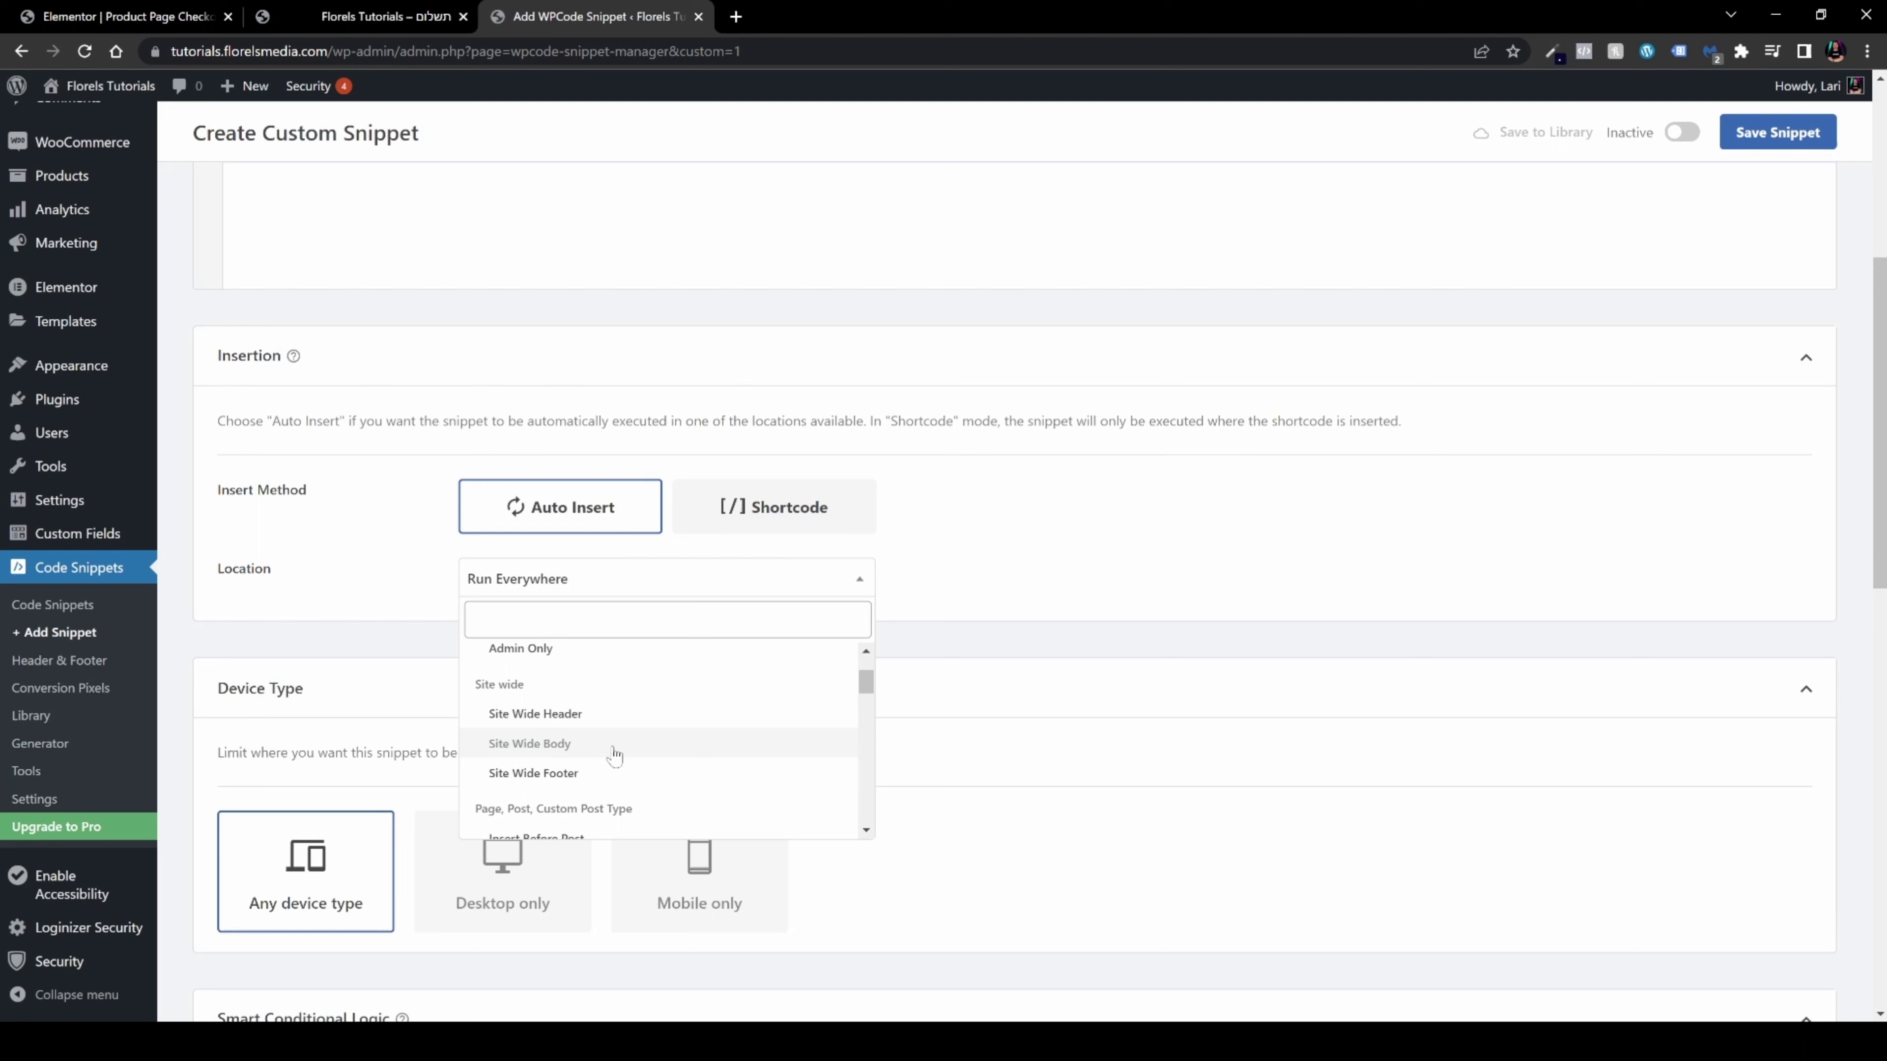
scroll(632, 780, down, 4)
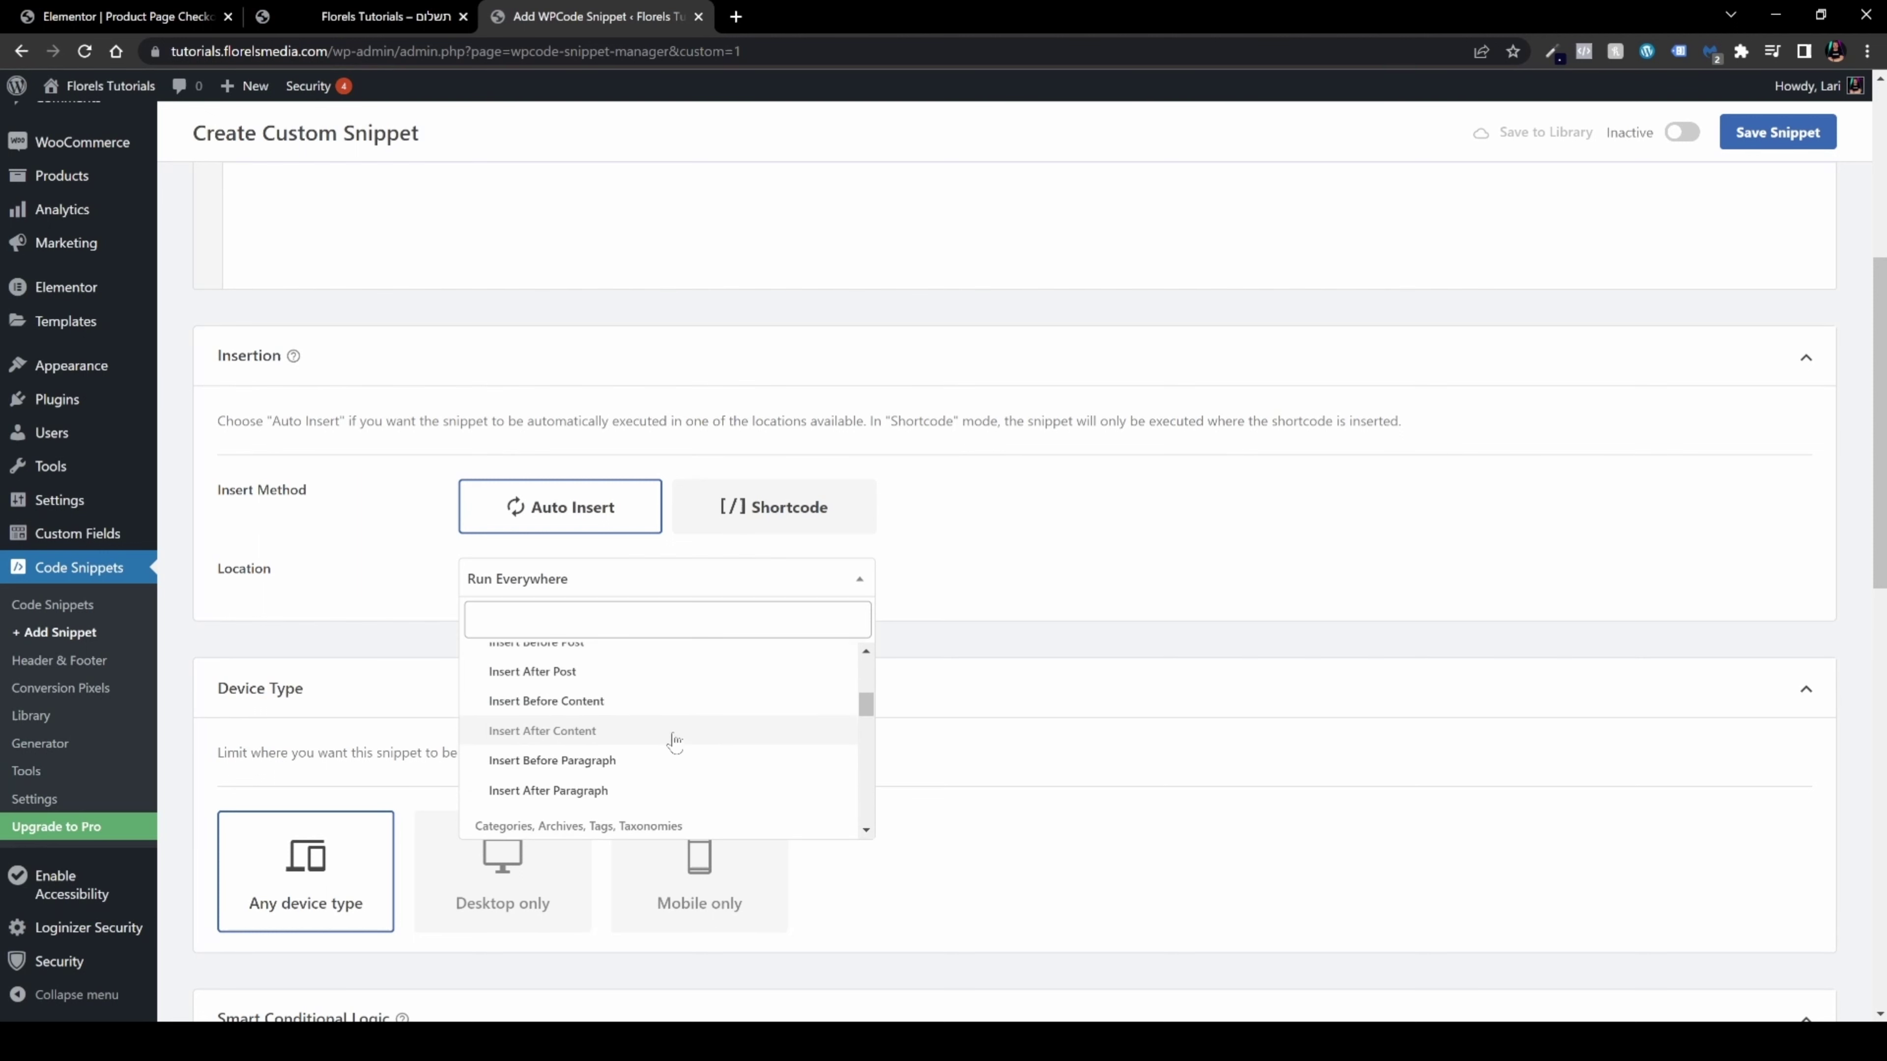
scroll(673, 741, down, 5)
scroll(691, 734, up, 10)
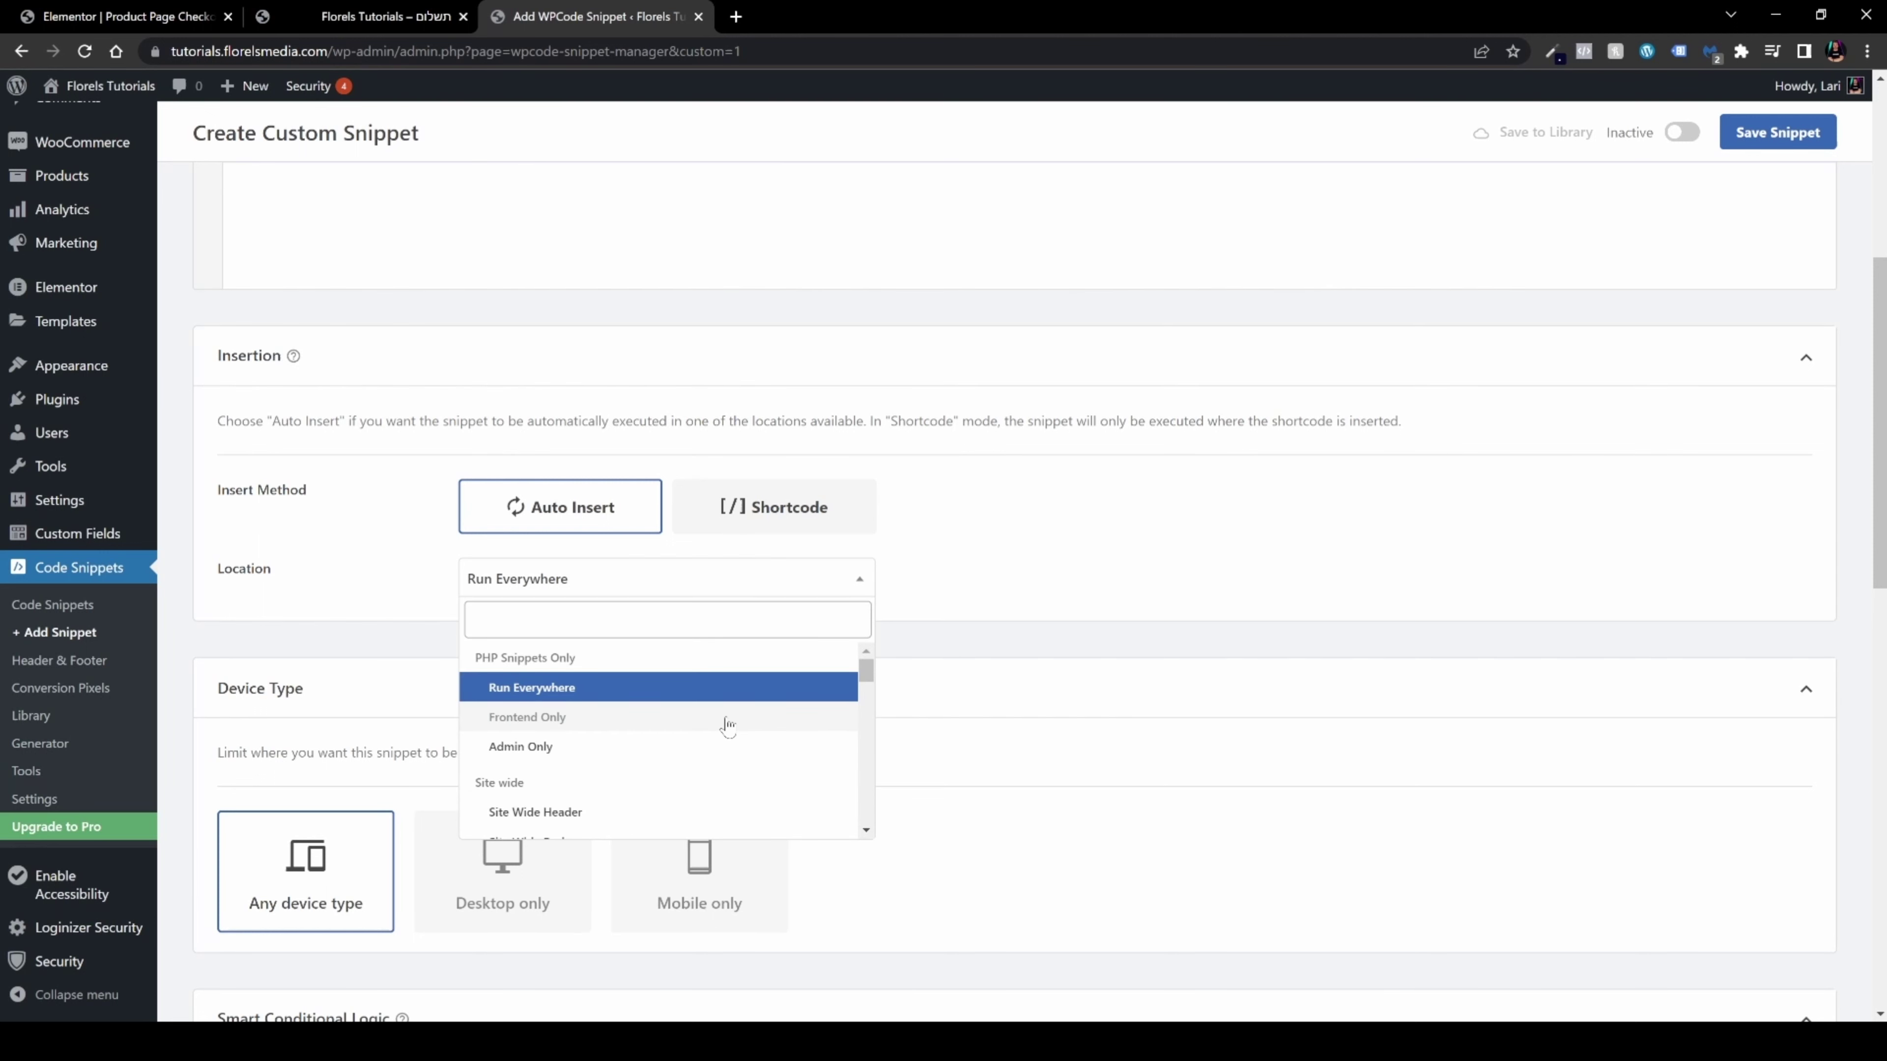
click(968, 582)
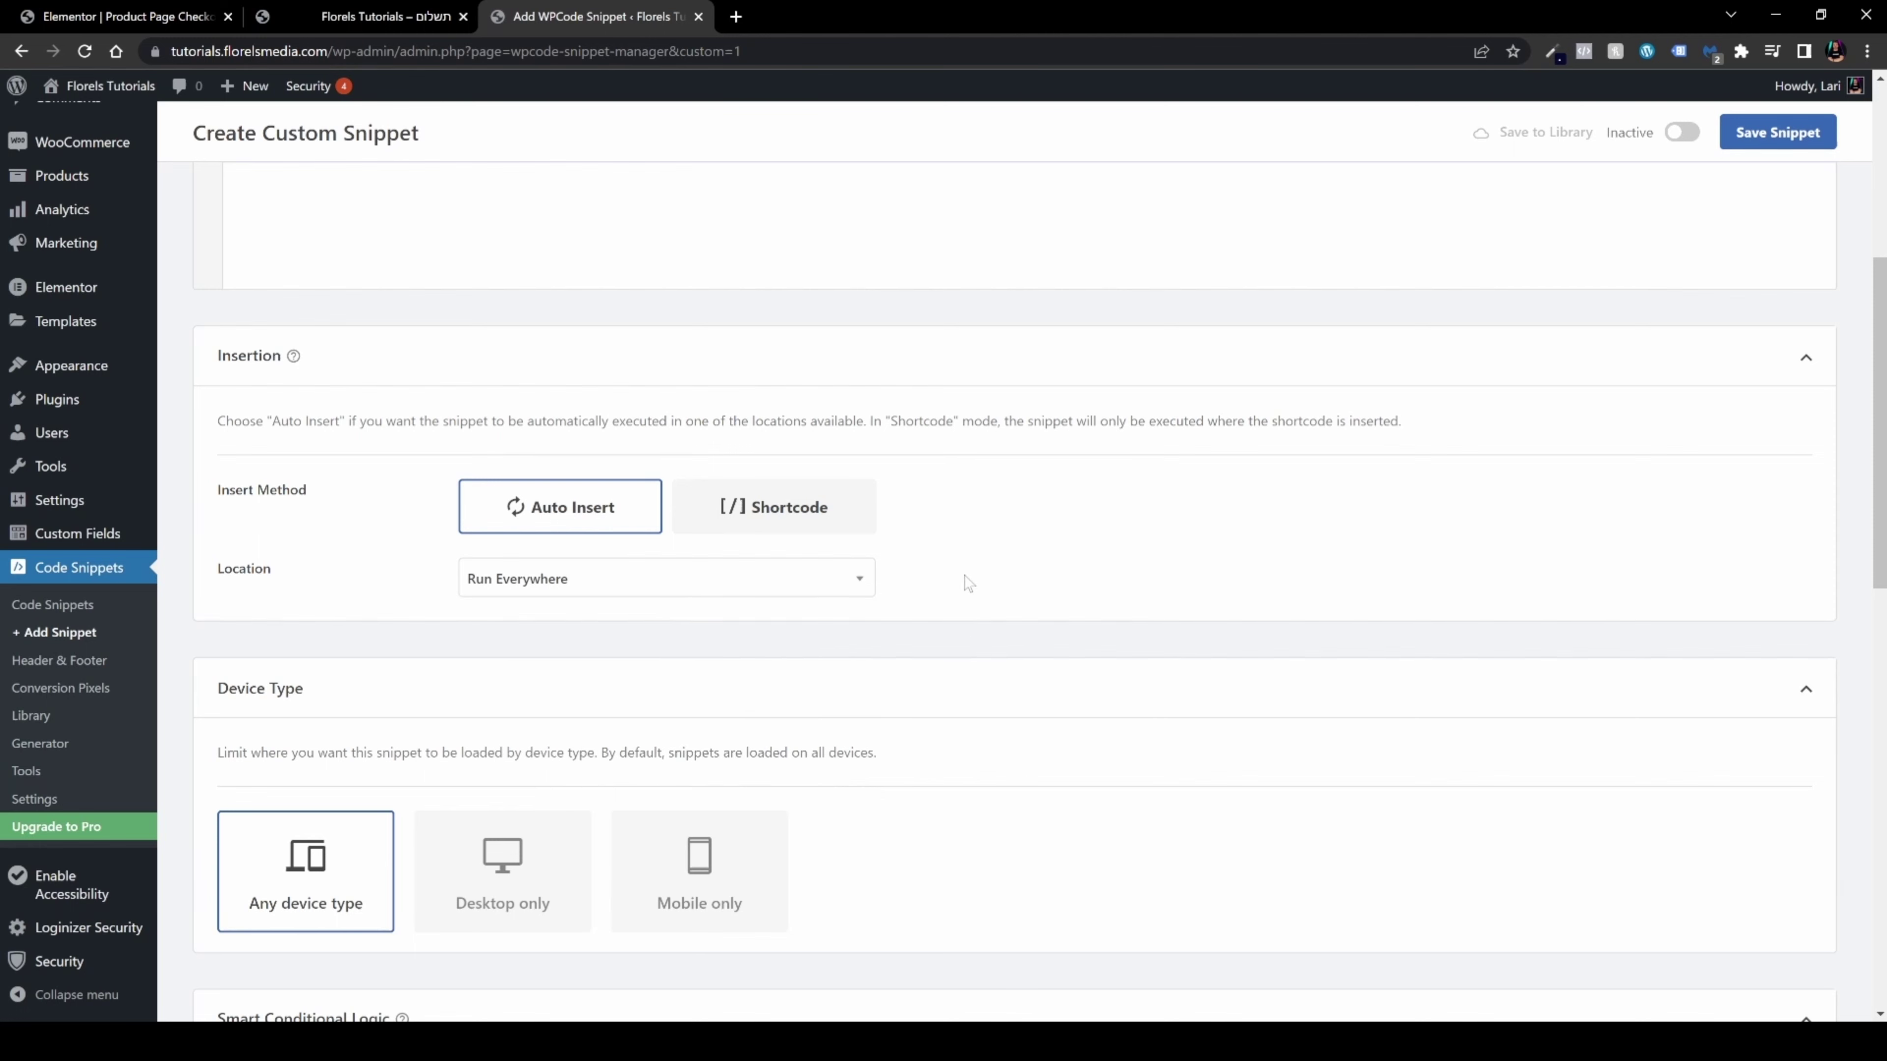
scroll(965, 580, down, 4)
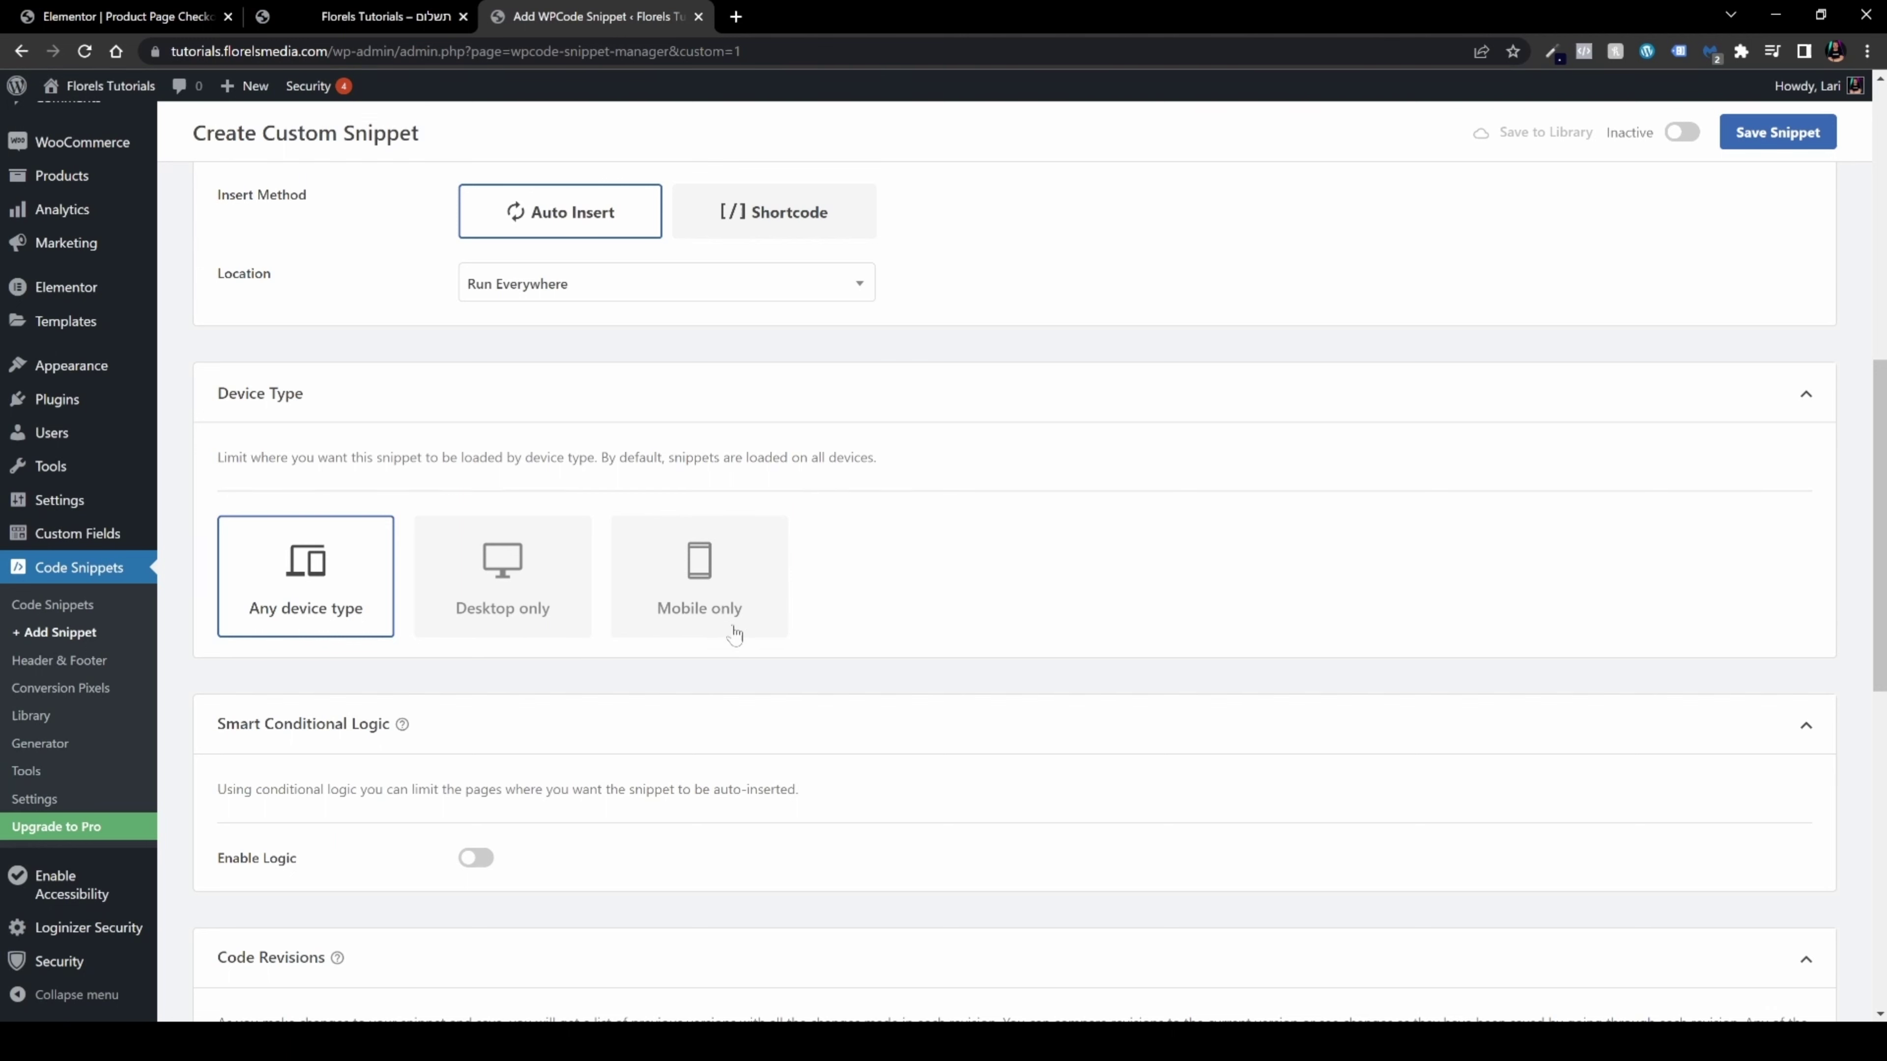
scroll(728, 643, down, 3)
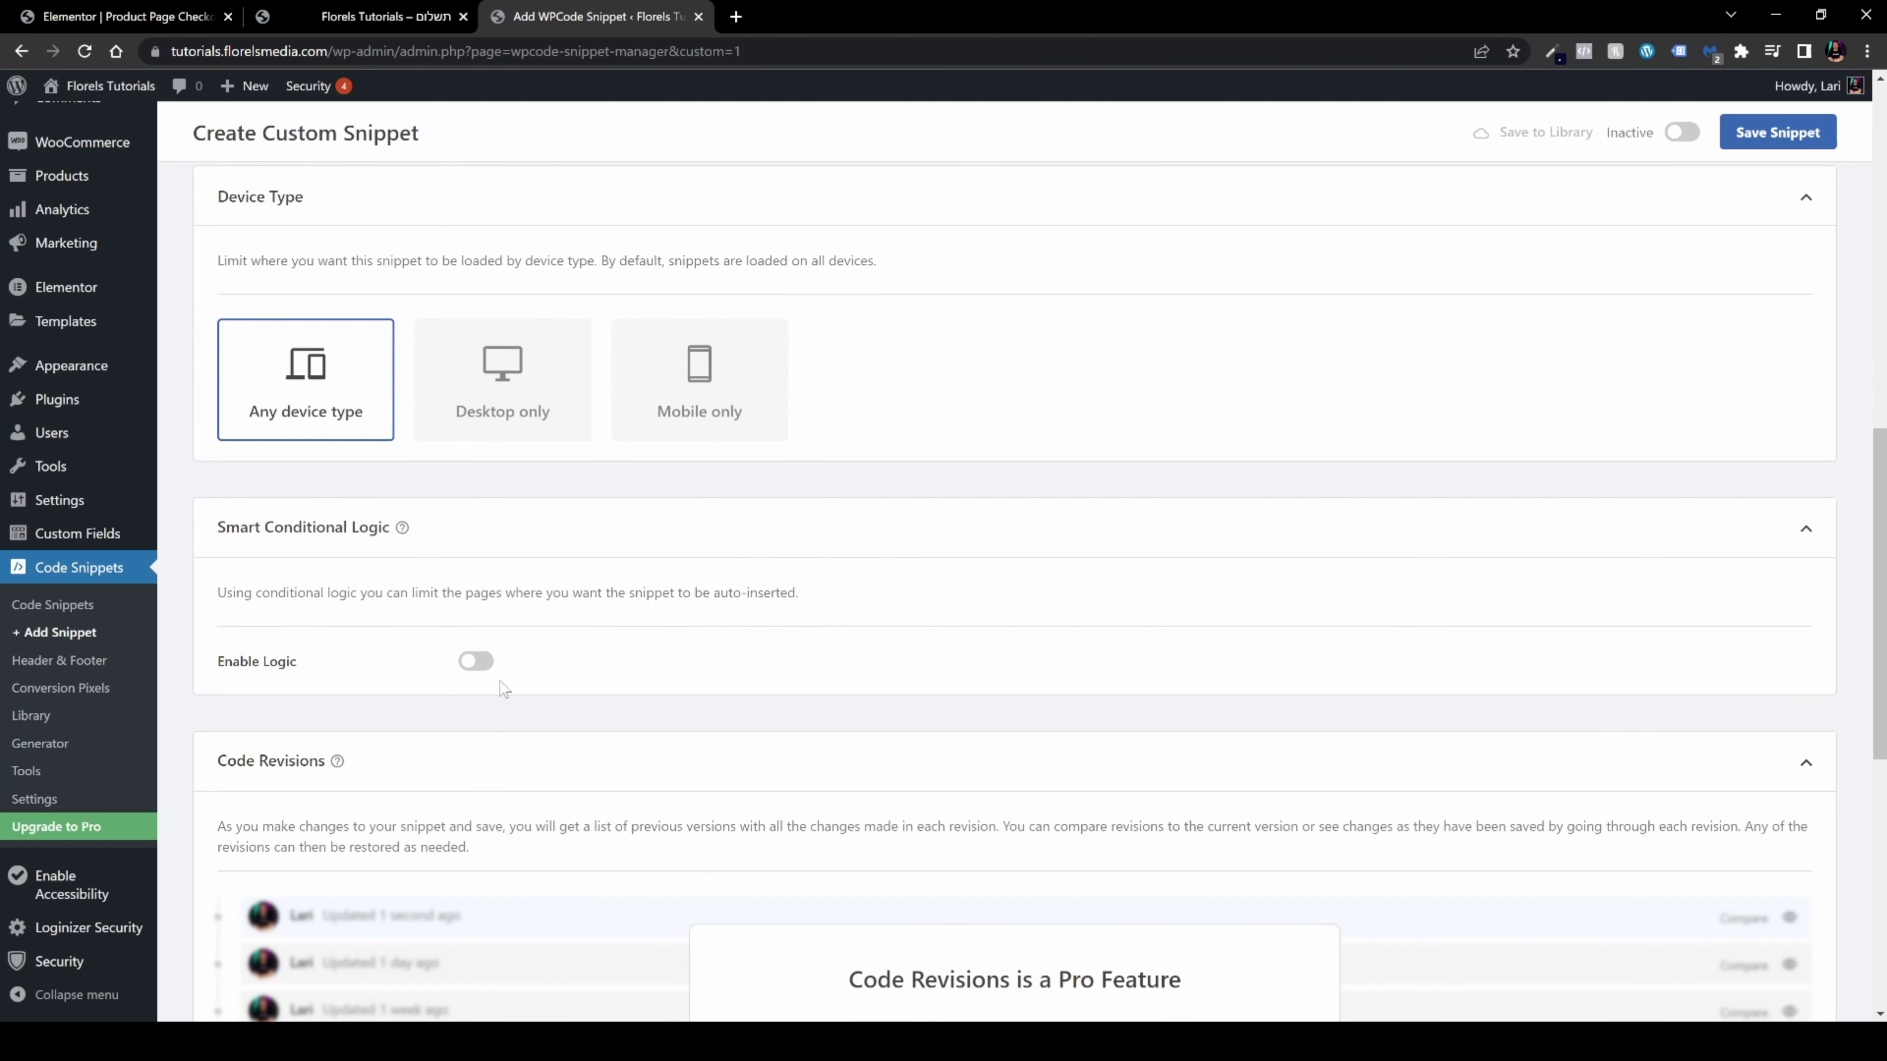
Add the tags php and checkout to the snippet's Basic info
scroll(571, 628, down, 8)
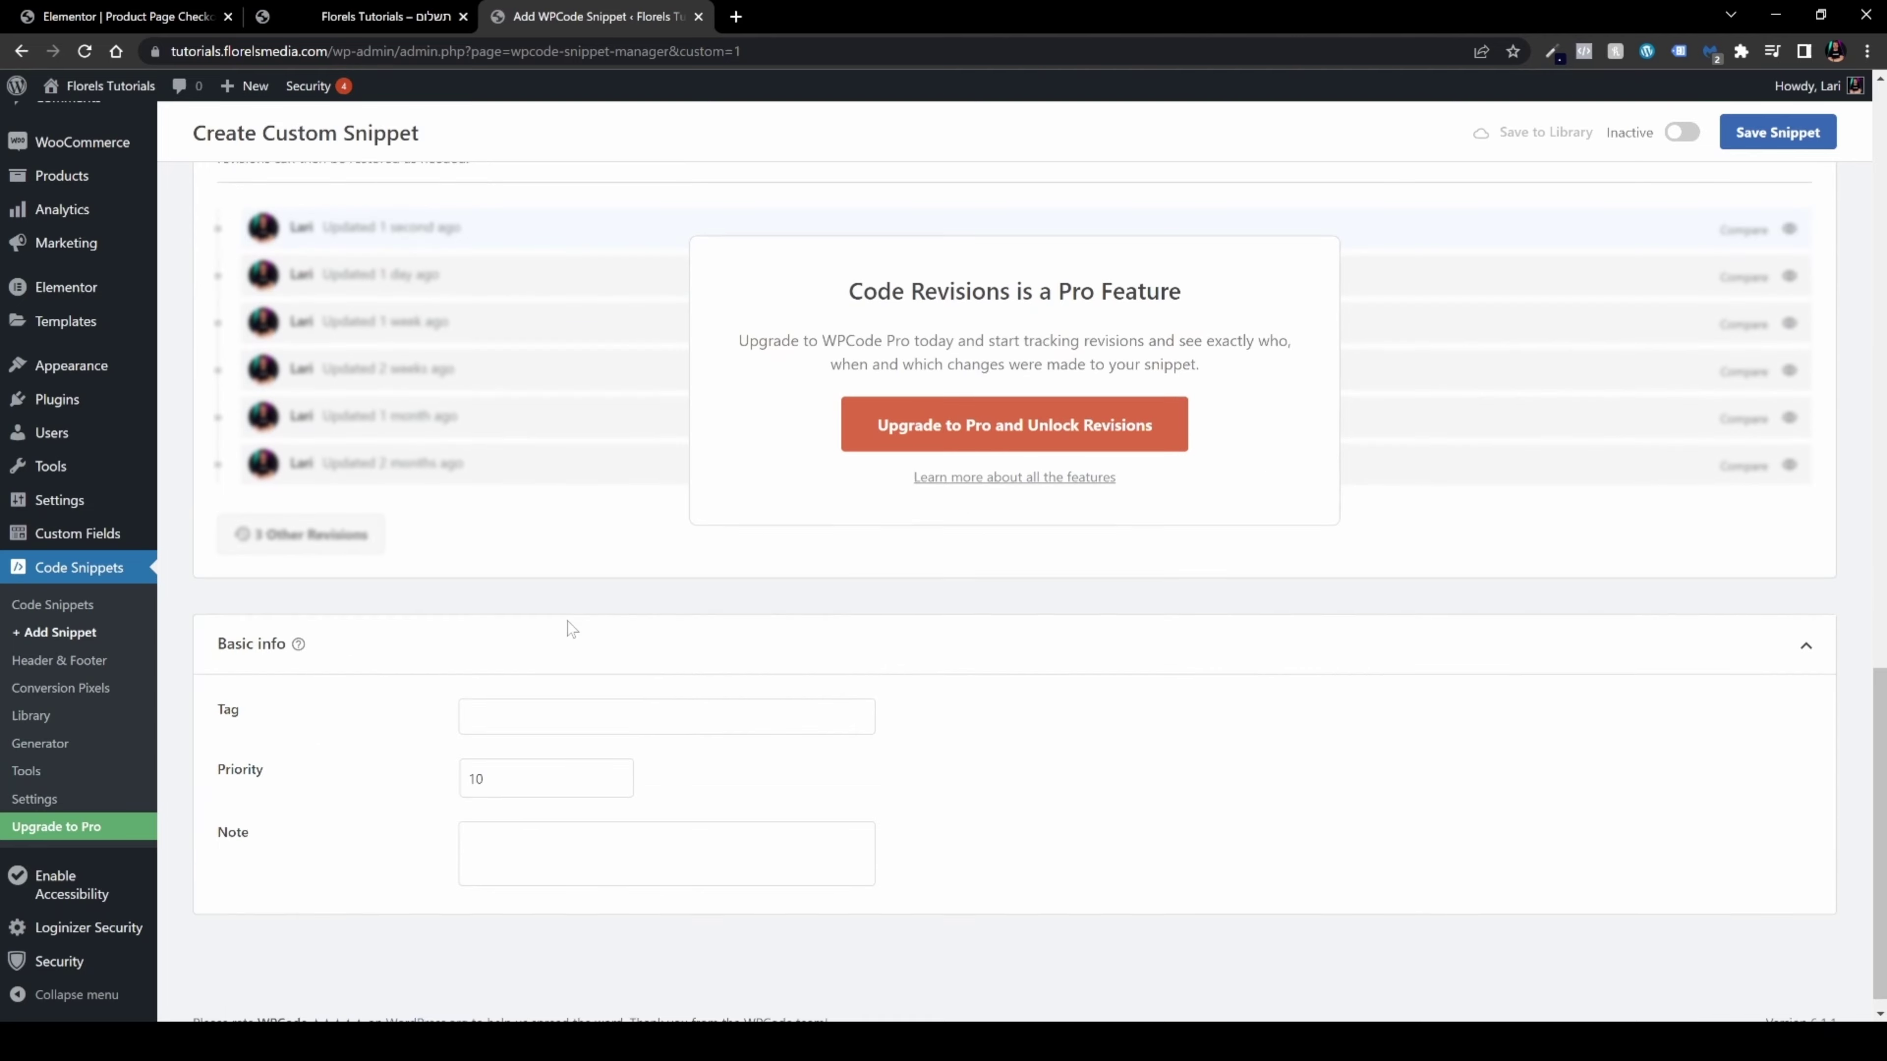
scroll(571, 629, down, 1)
click(666, 696)
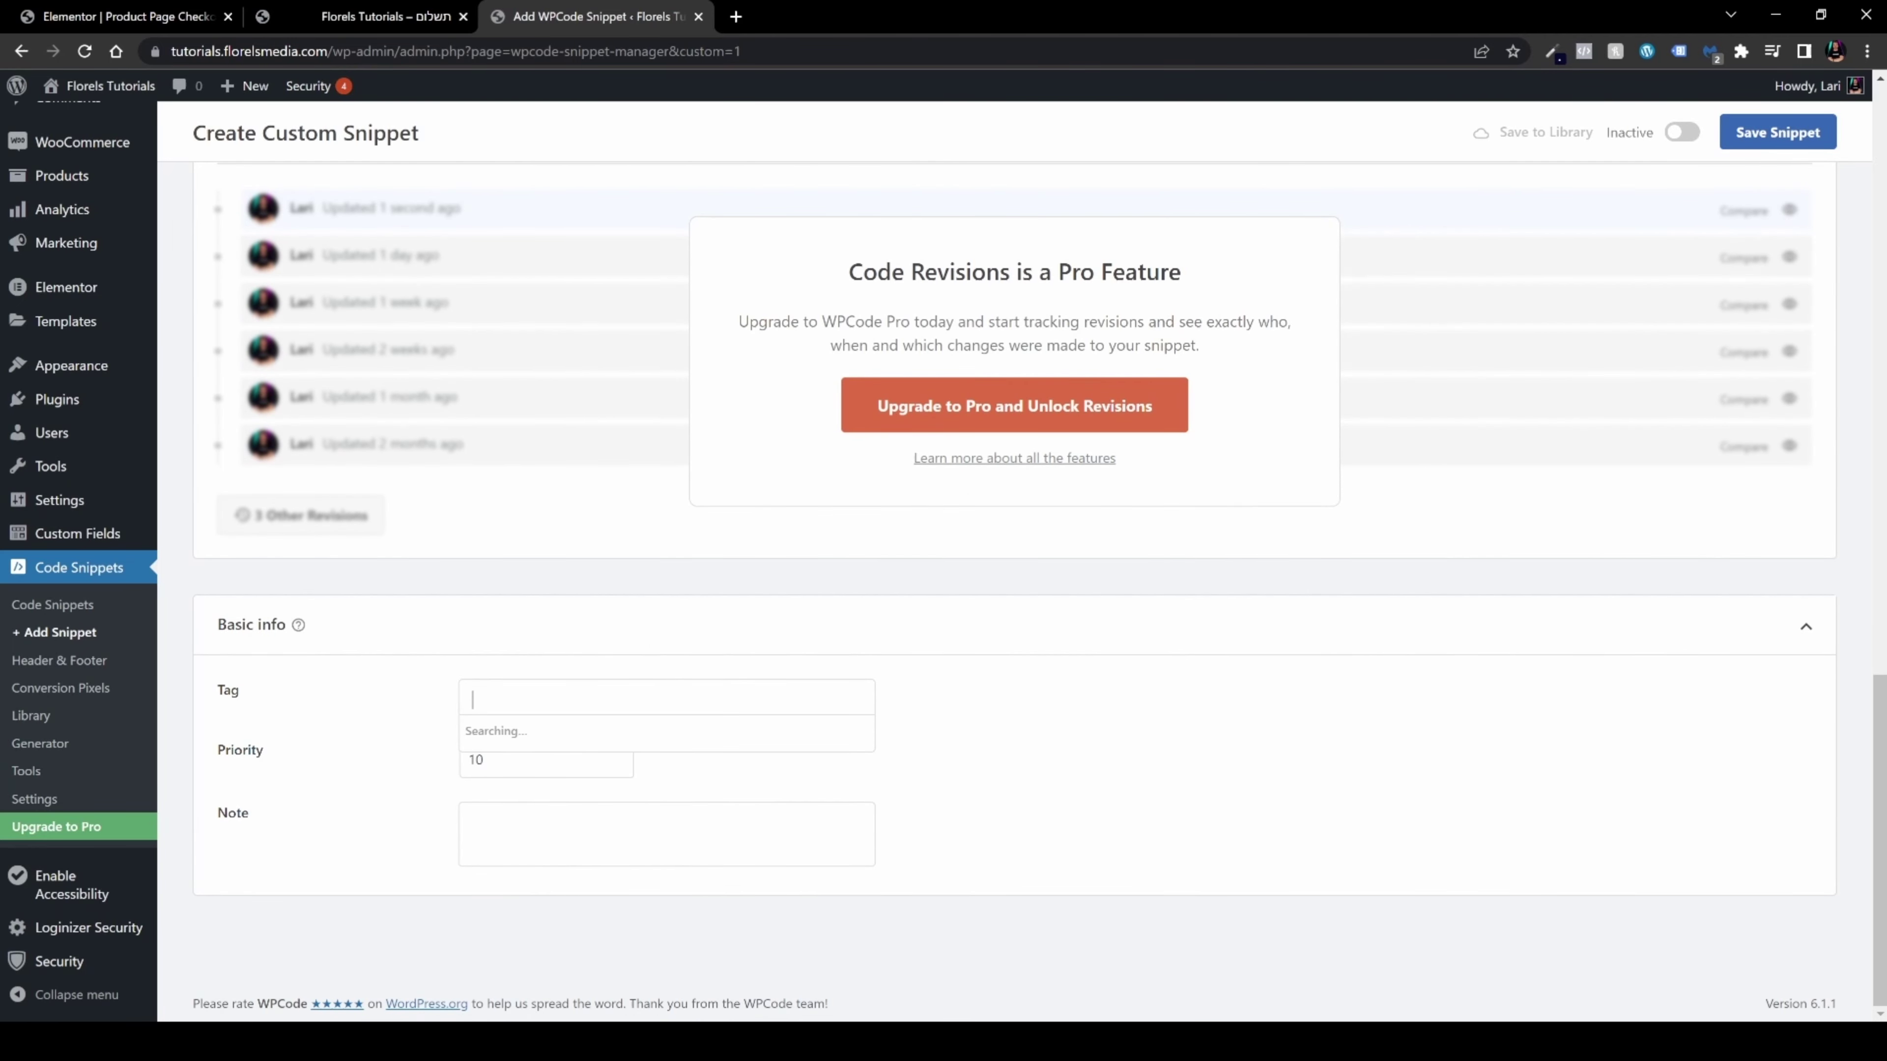
text(php)
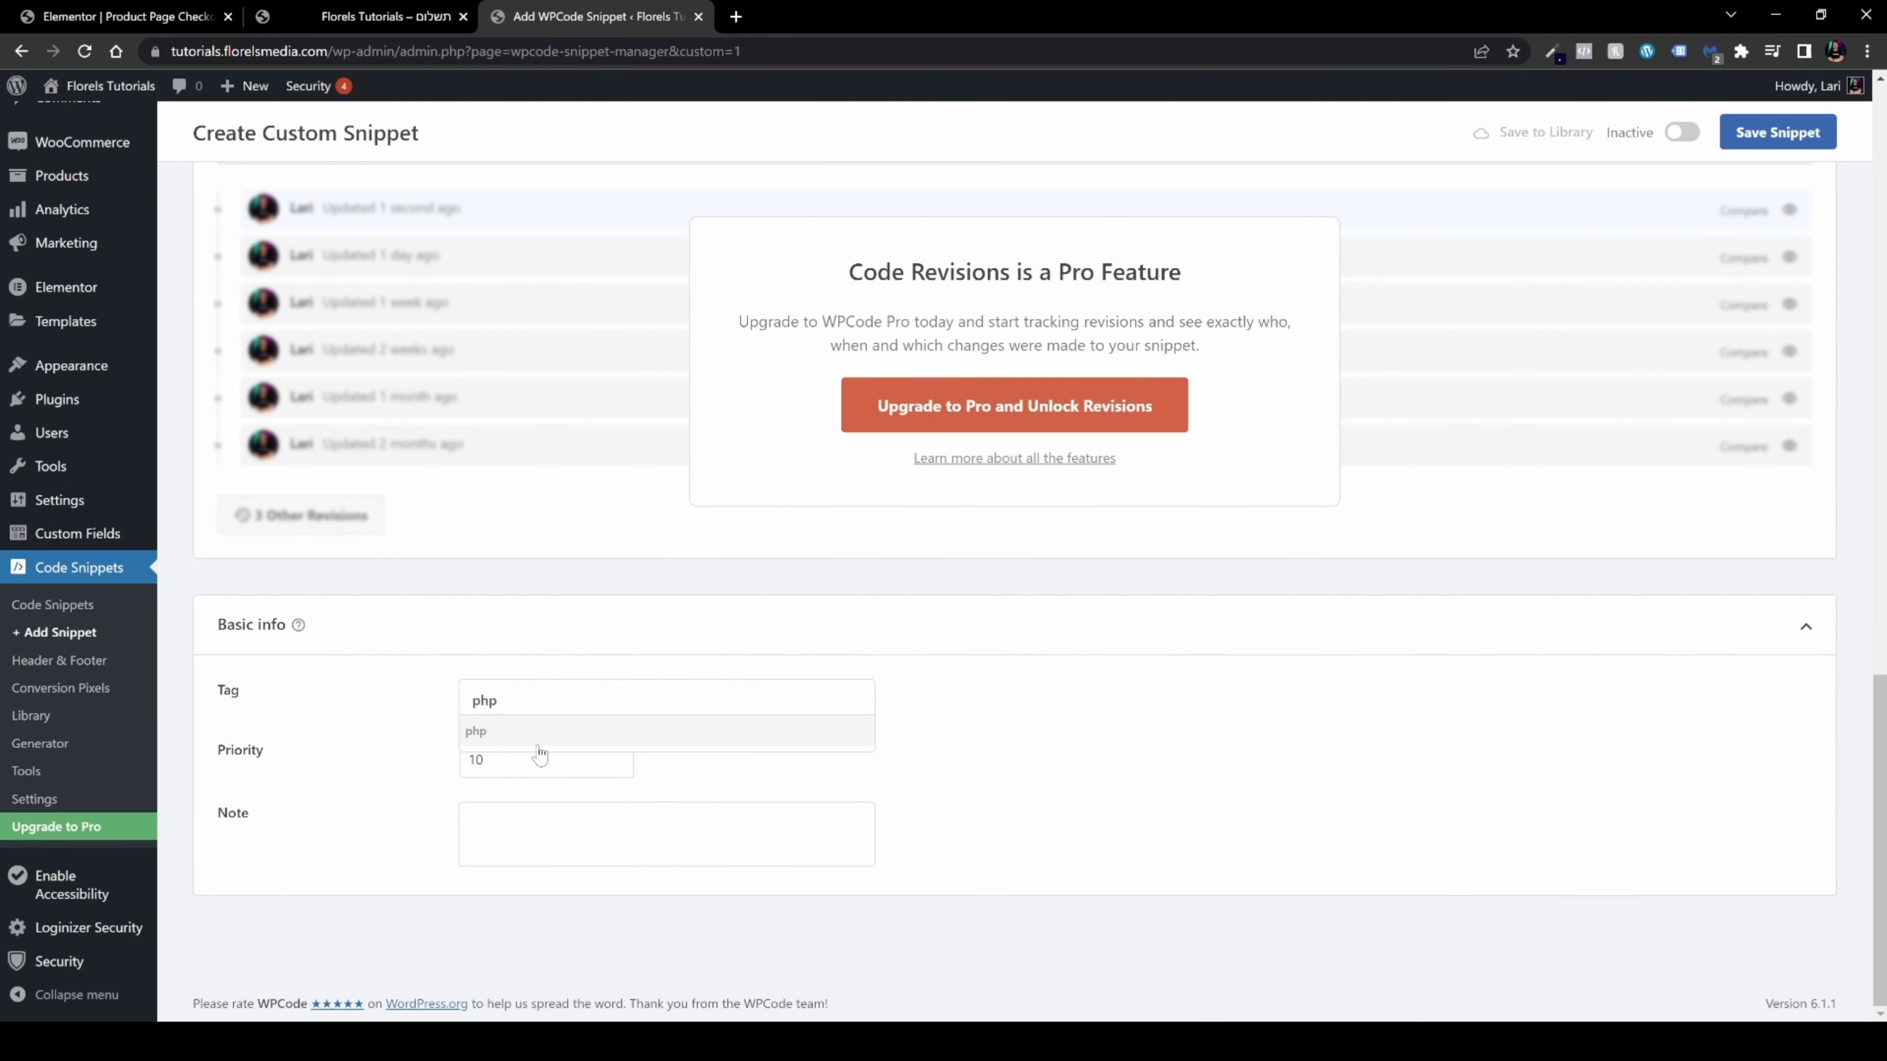
click(541, 736)
text(checkout)
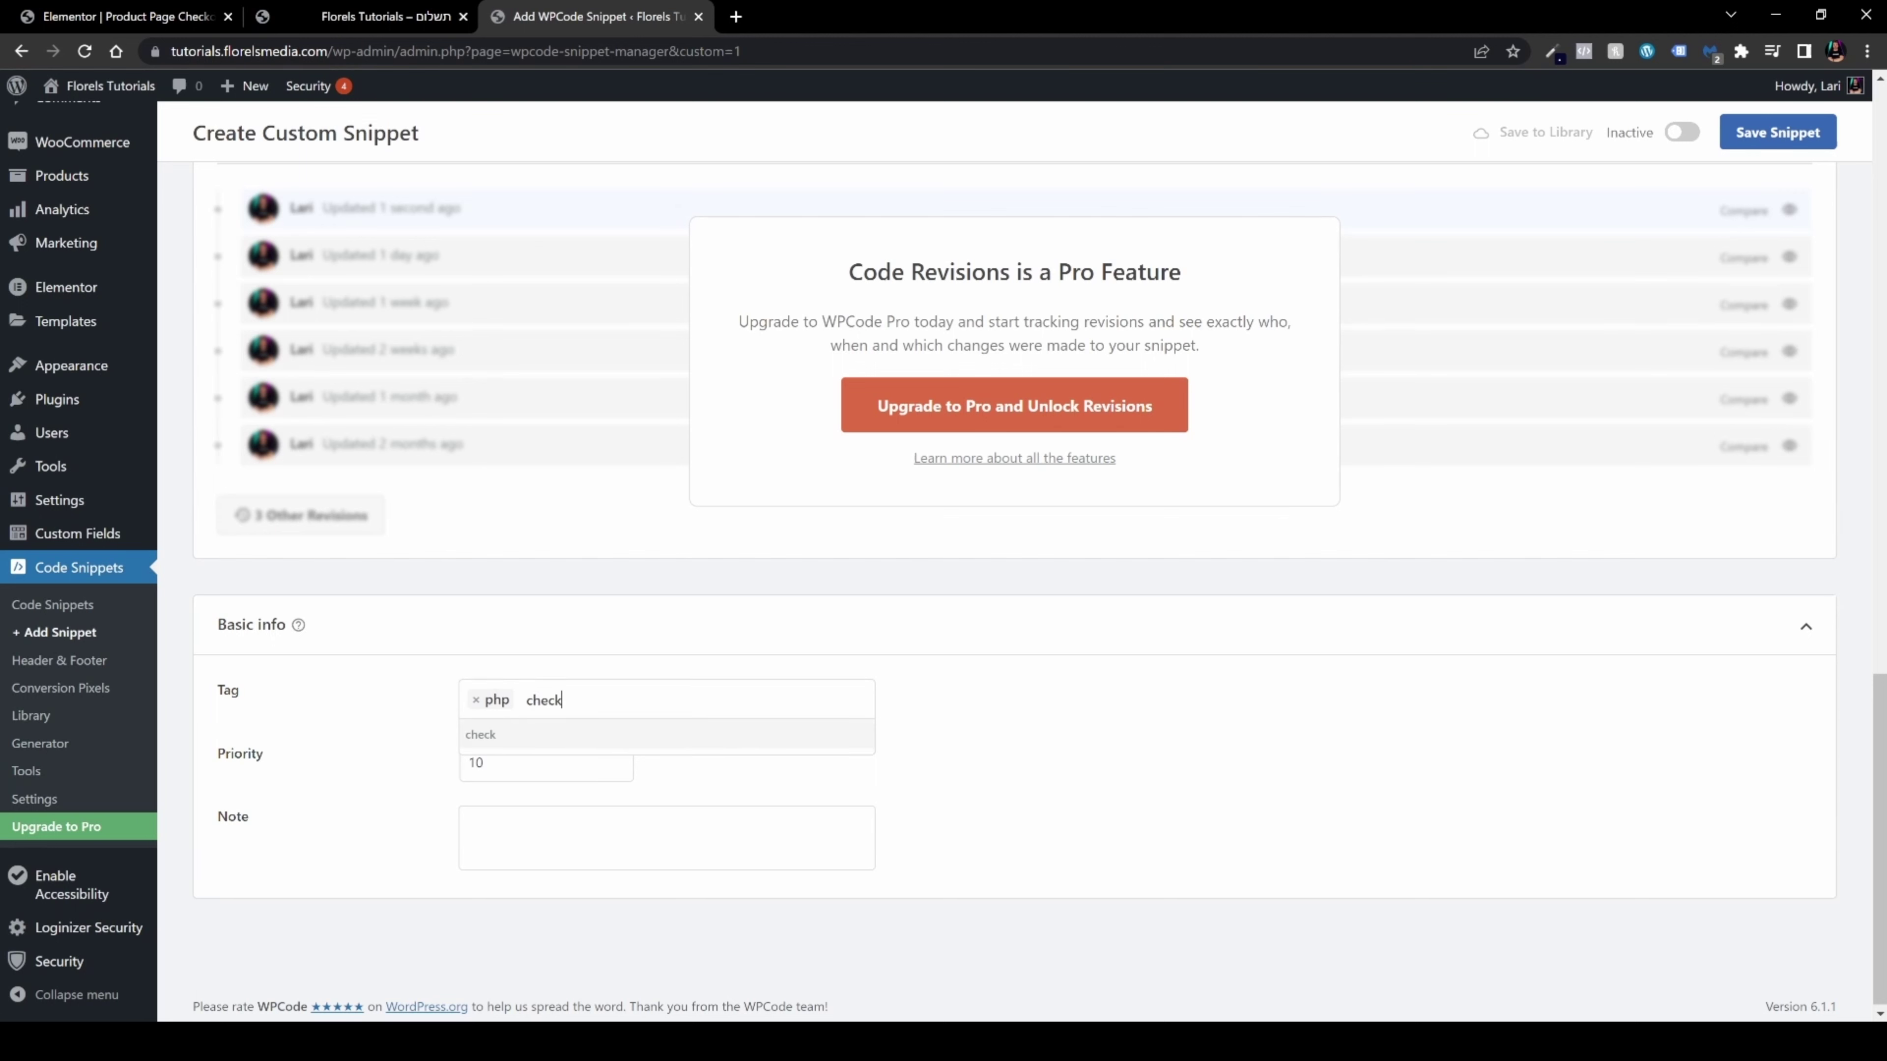
click(544, 736)
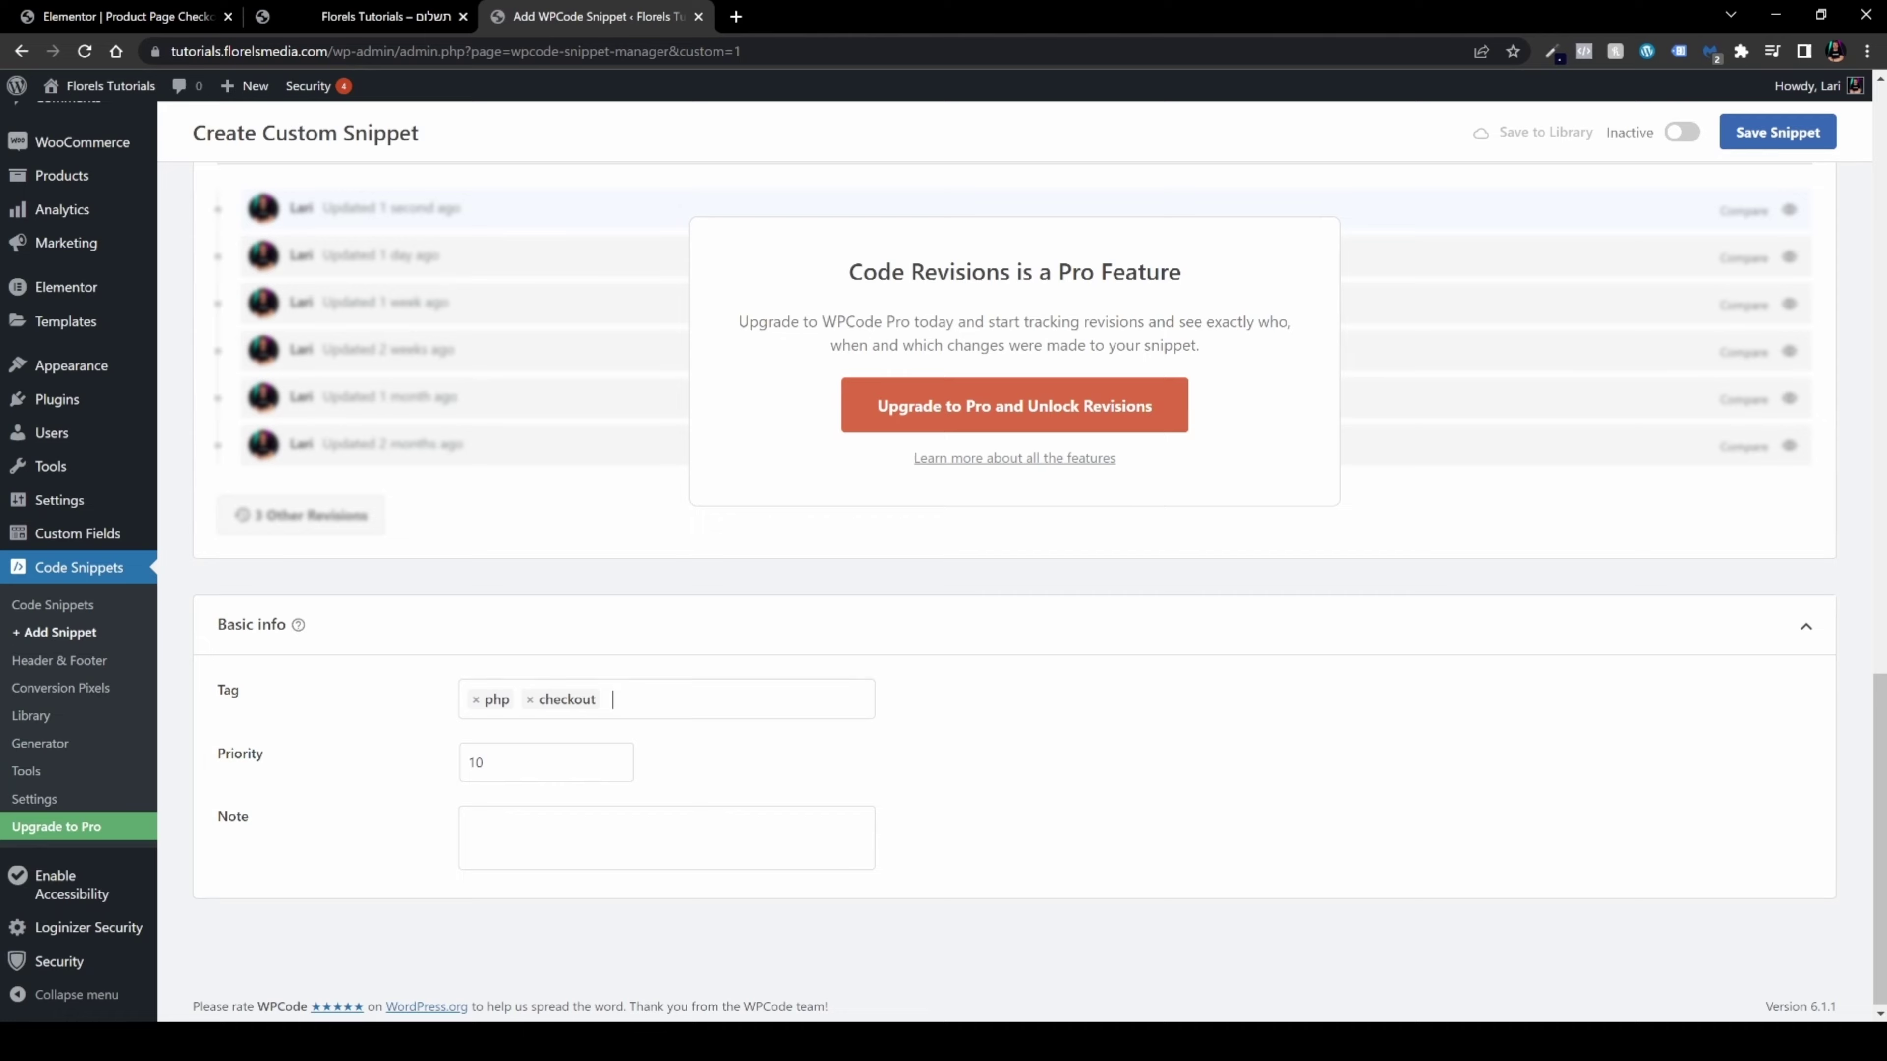
Switch the snippet from Inactive to Active and save it
scroll(948, 716, up, 15)
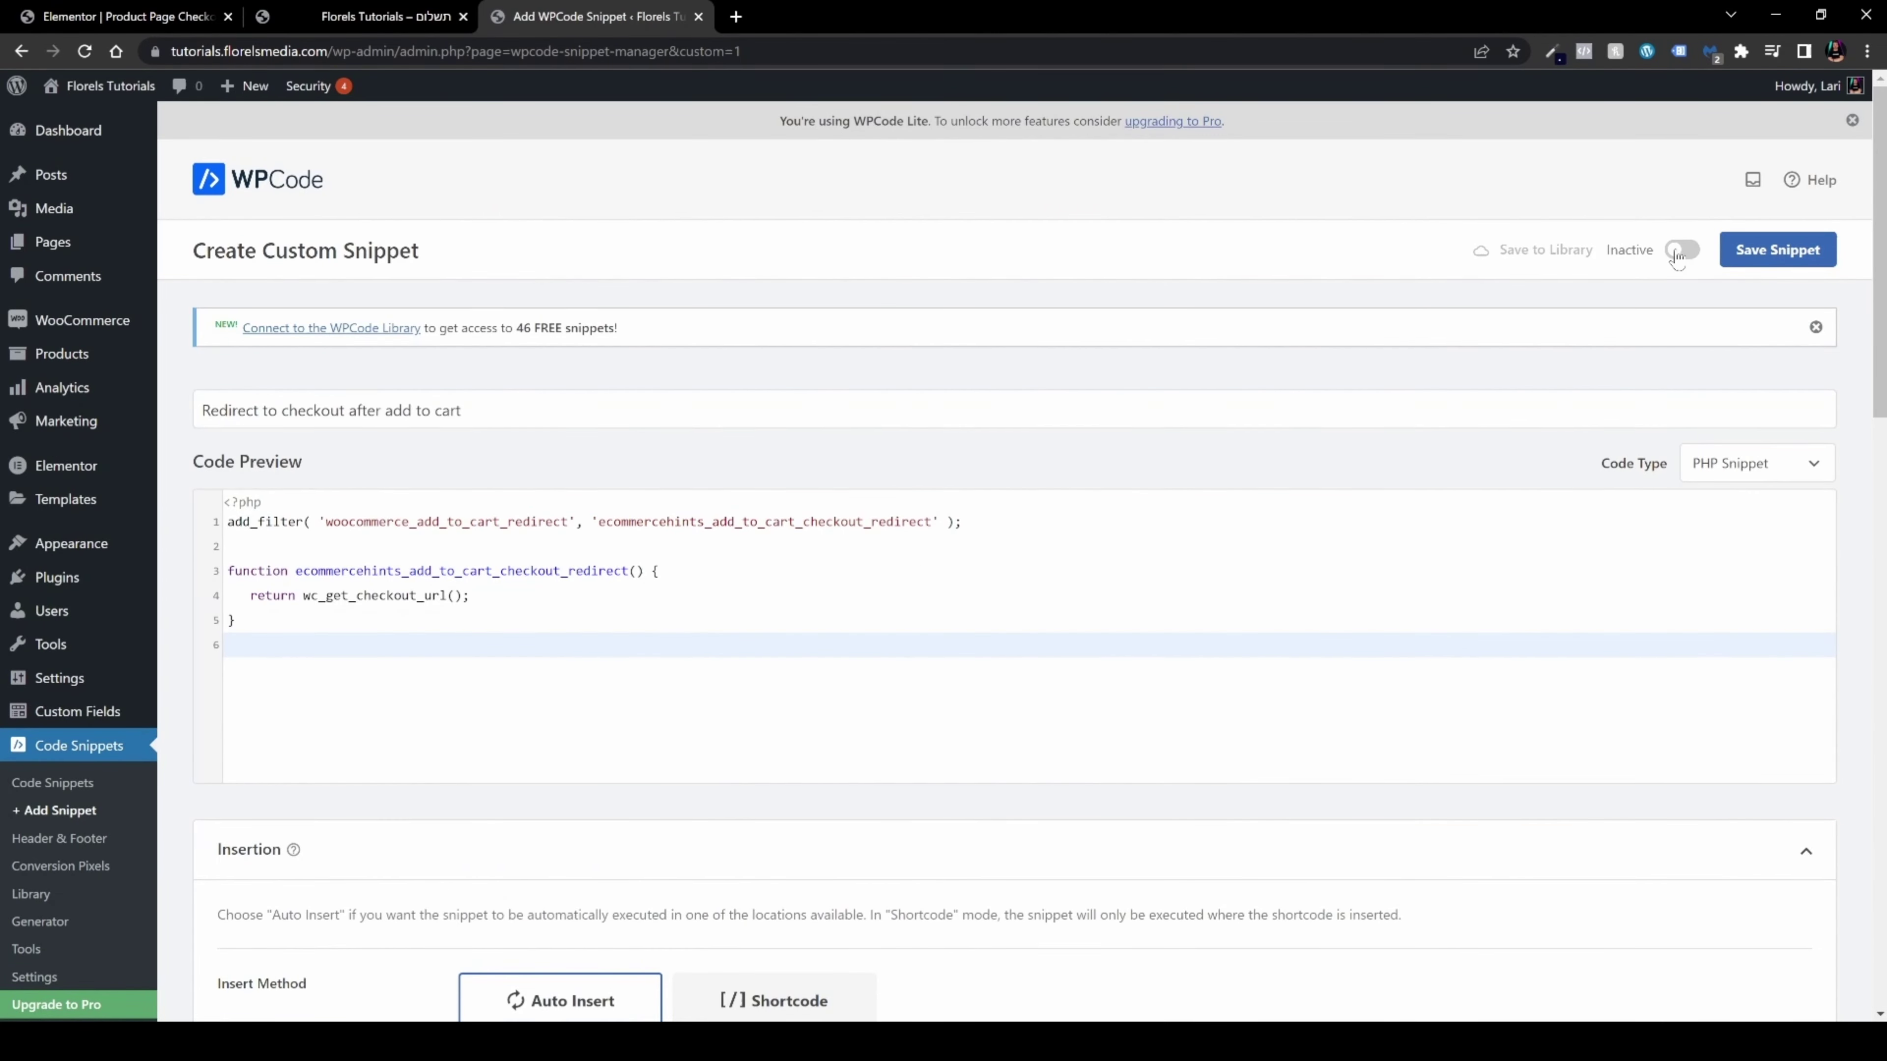
click(1681, 251)
click(1774, 257)
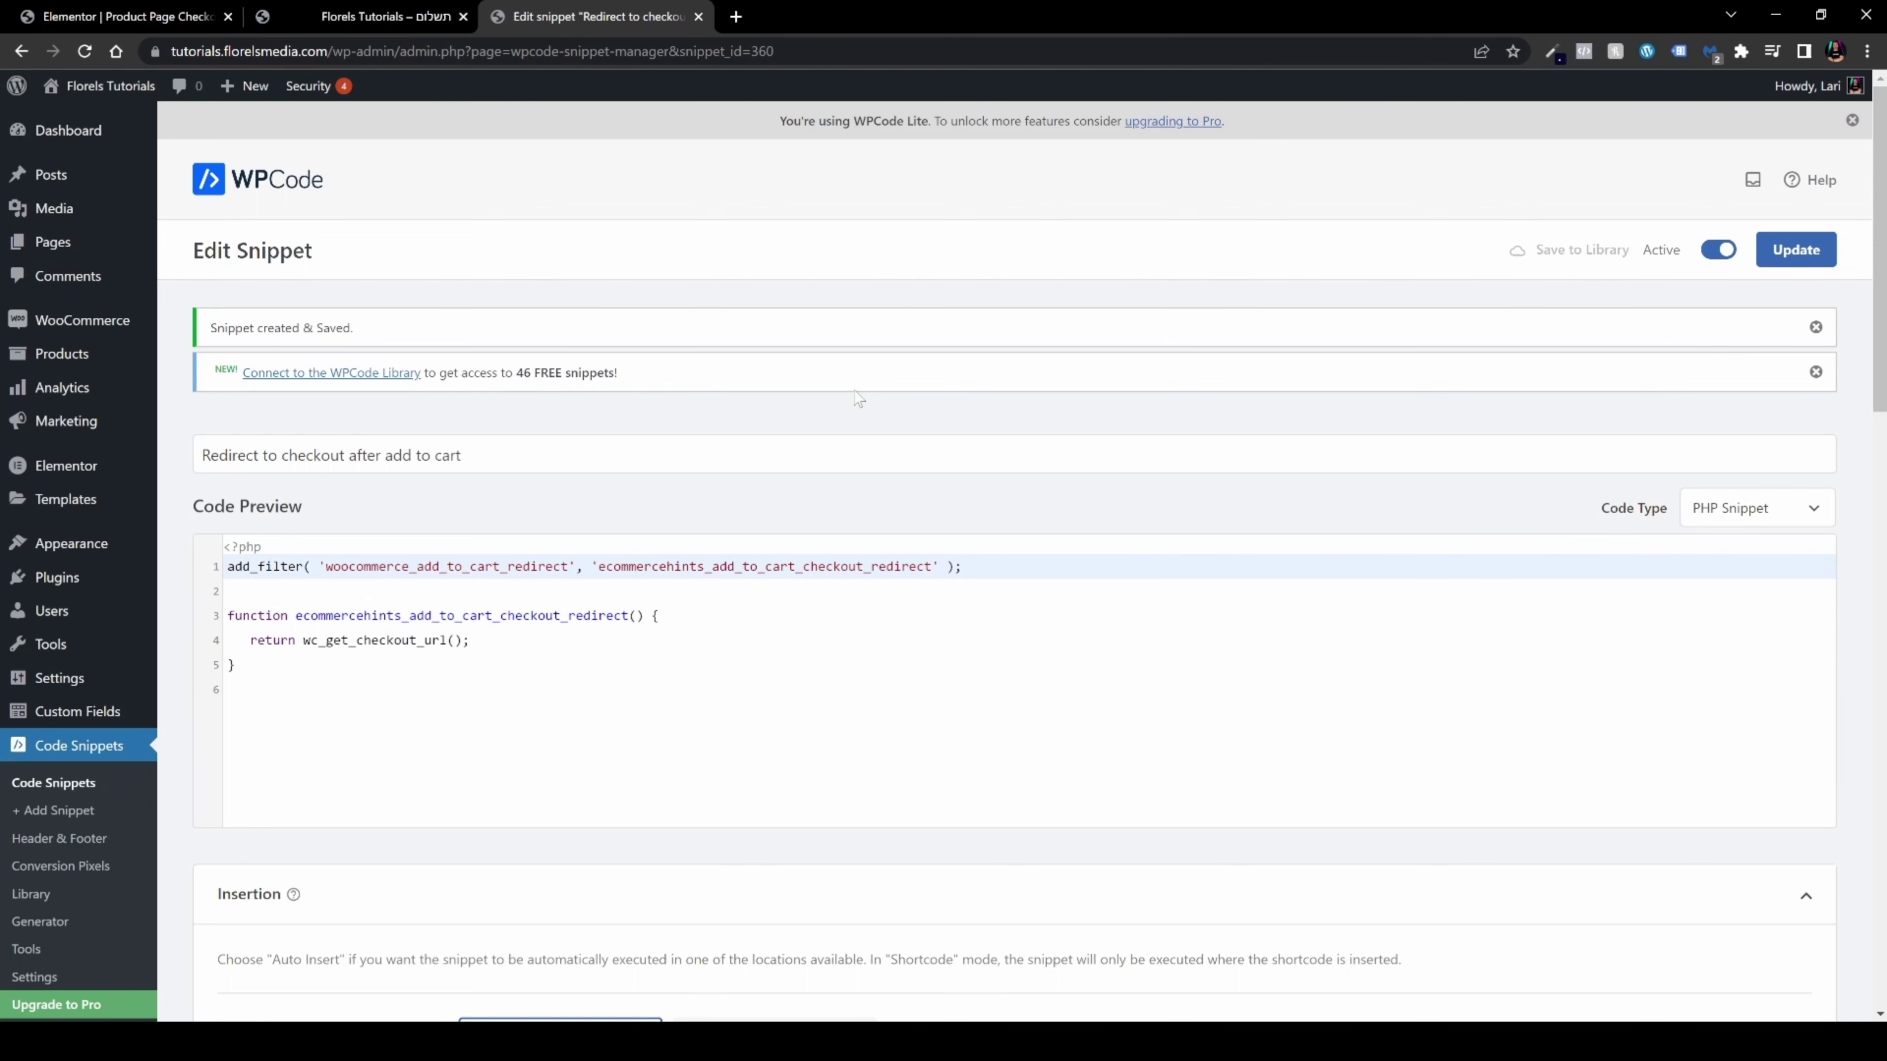
Return to the product page preview and test GET STARTED, which lands on checkout with T-Shirt with Logo added
click(381, 20)
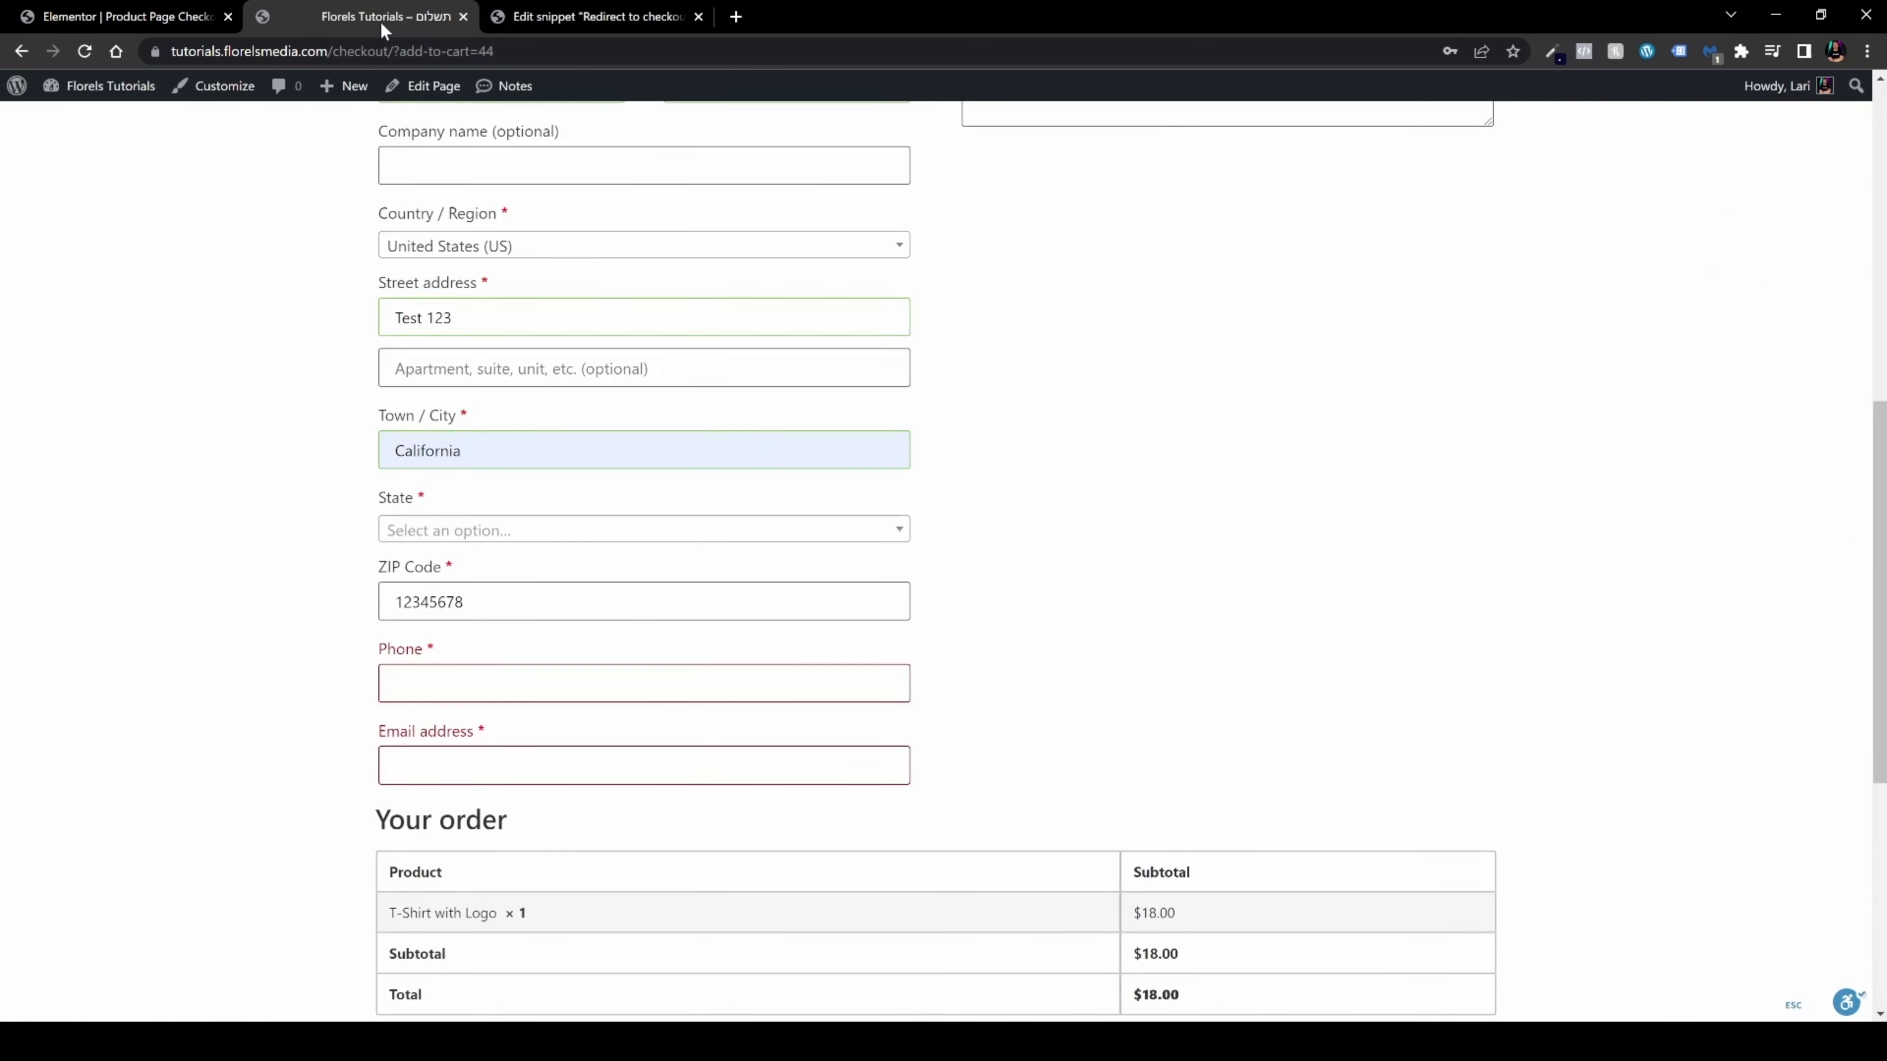
click(21, 51)
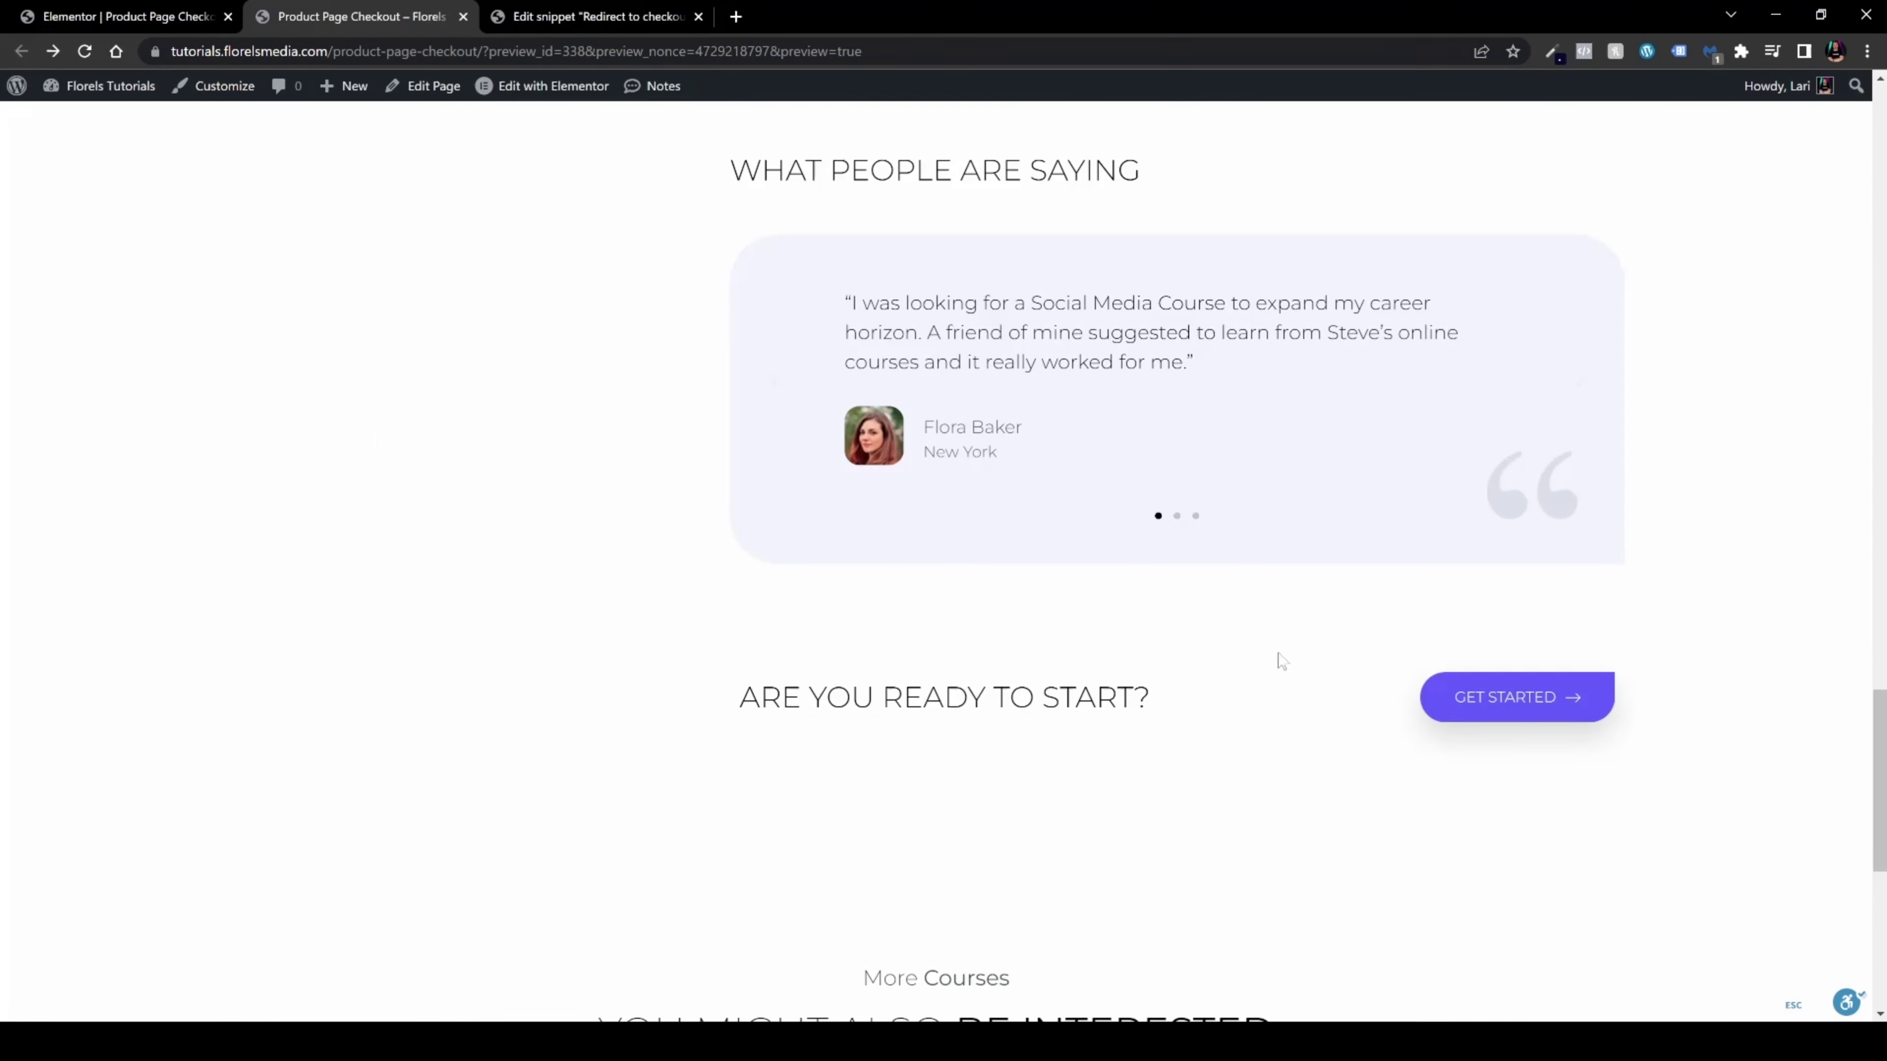
click(1482, 707)
click(1484, 700)
scroll(958, 669, down, 5)
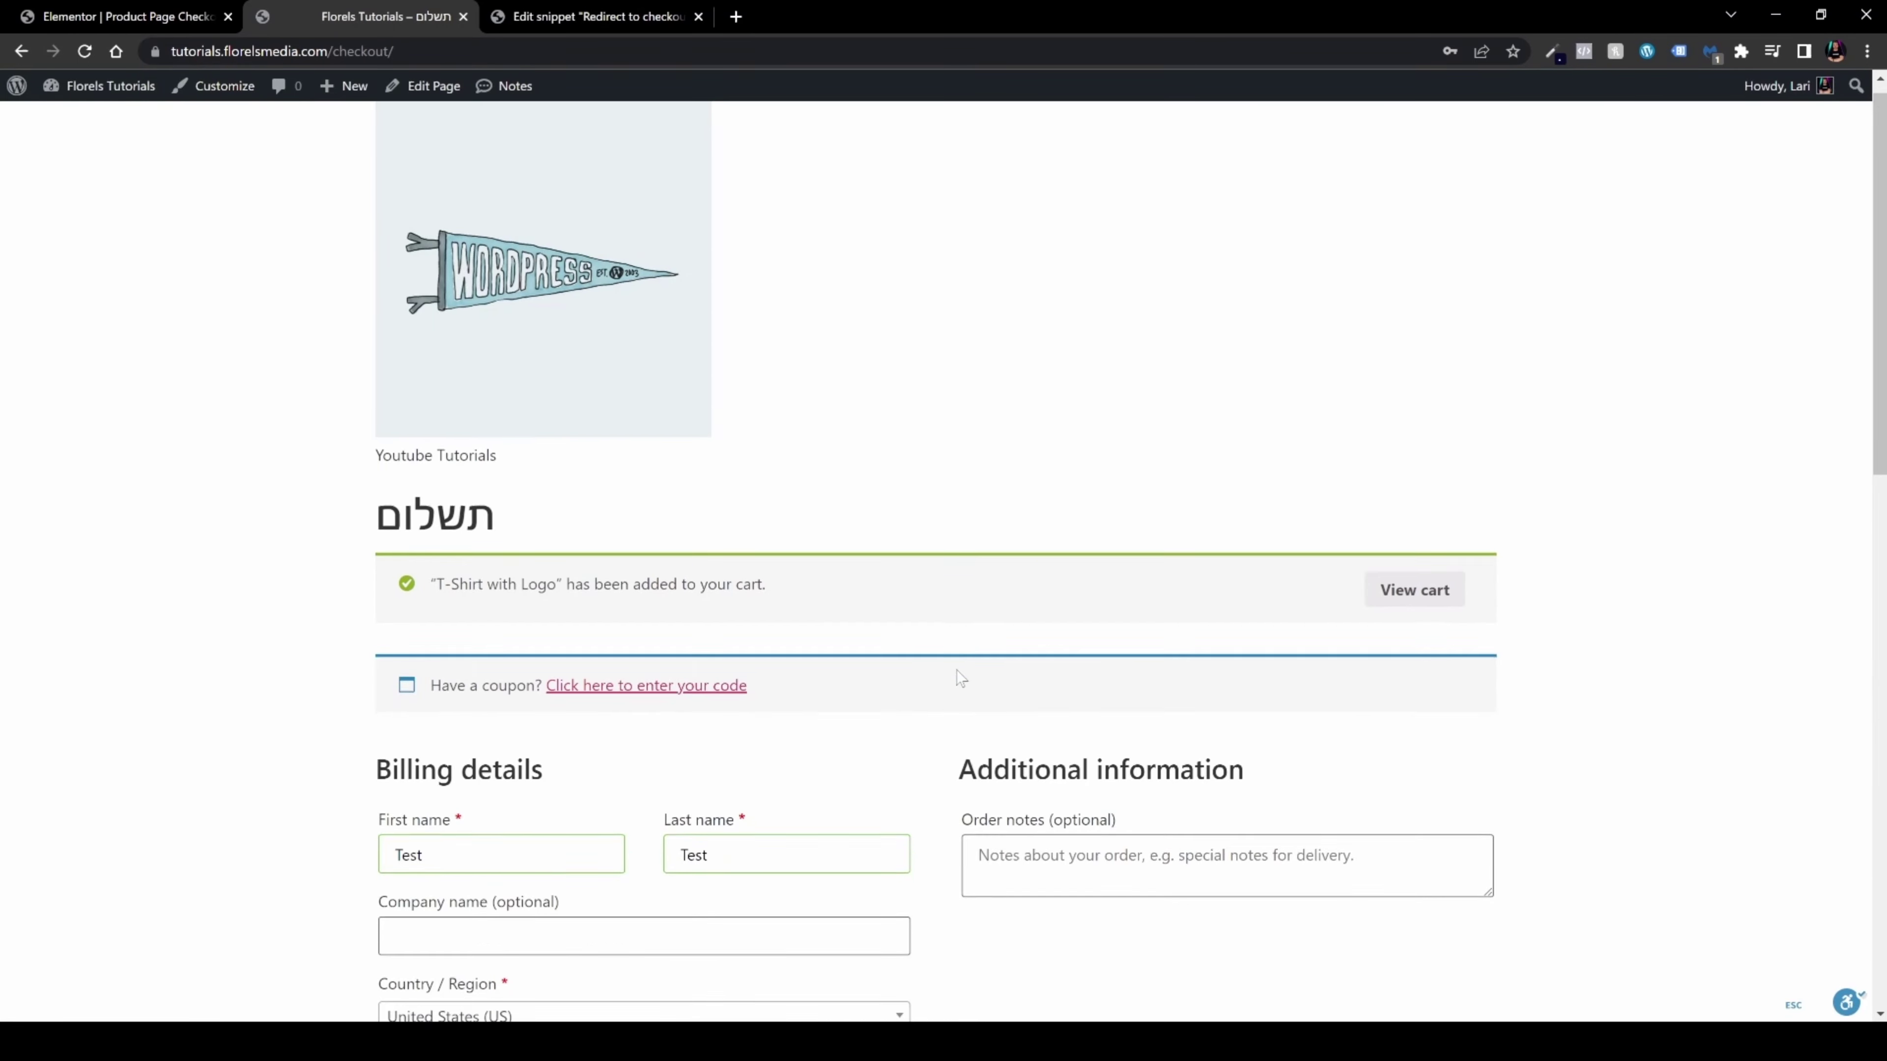
scroll(962, 656, down, 10)
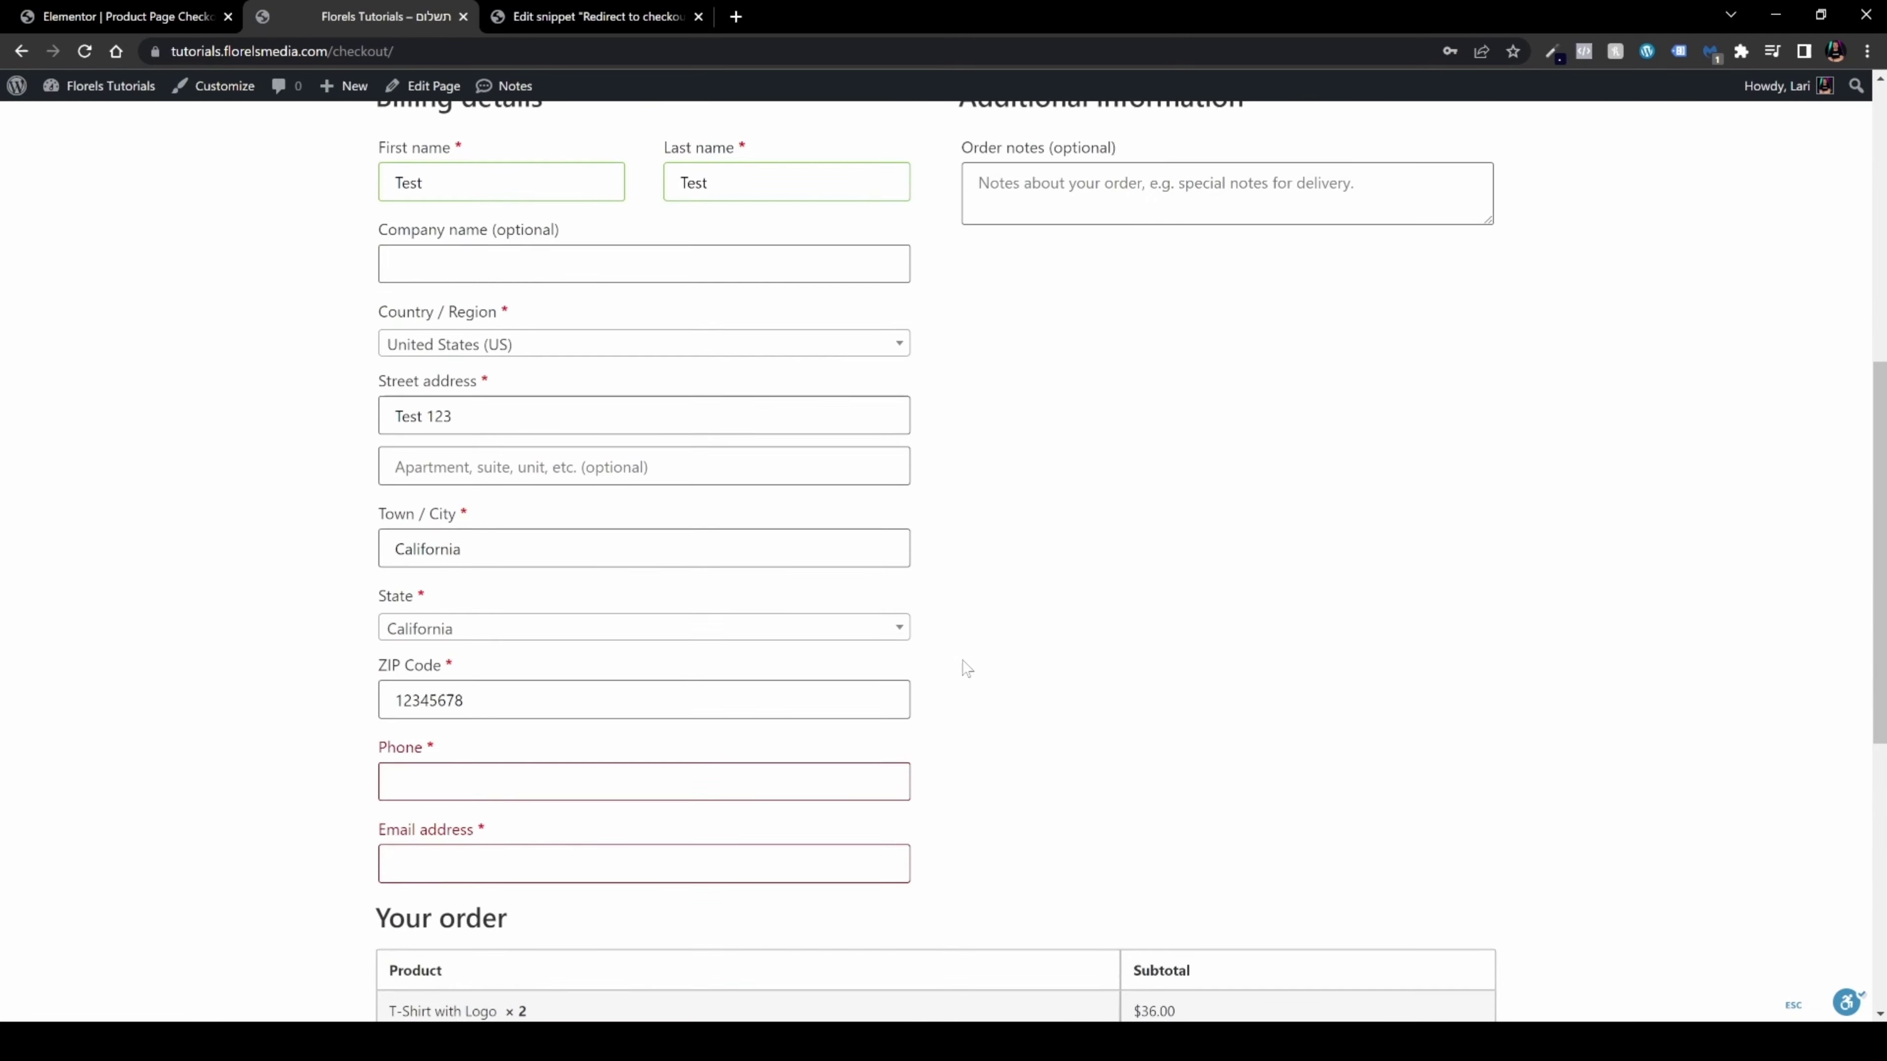